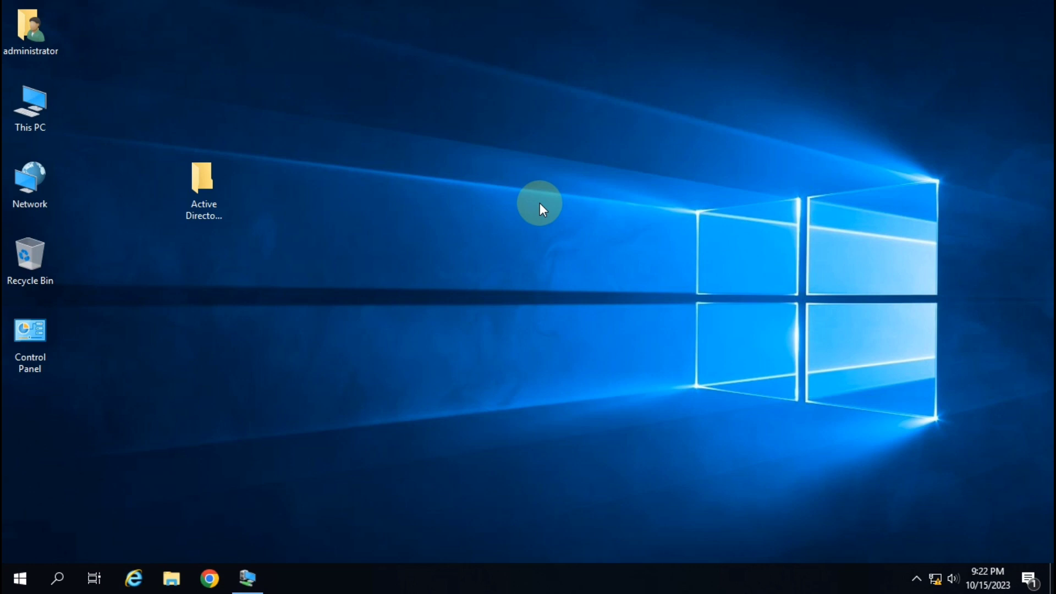
# Refresh the host desktop and review This PC's system properties
pyautogui.rightClick(420, 144)
pyautogui.click(467, 188)
pyautogui.rightClick(29, 121)
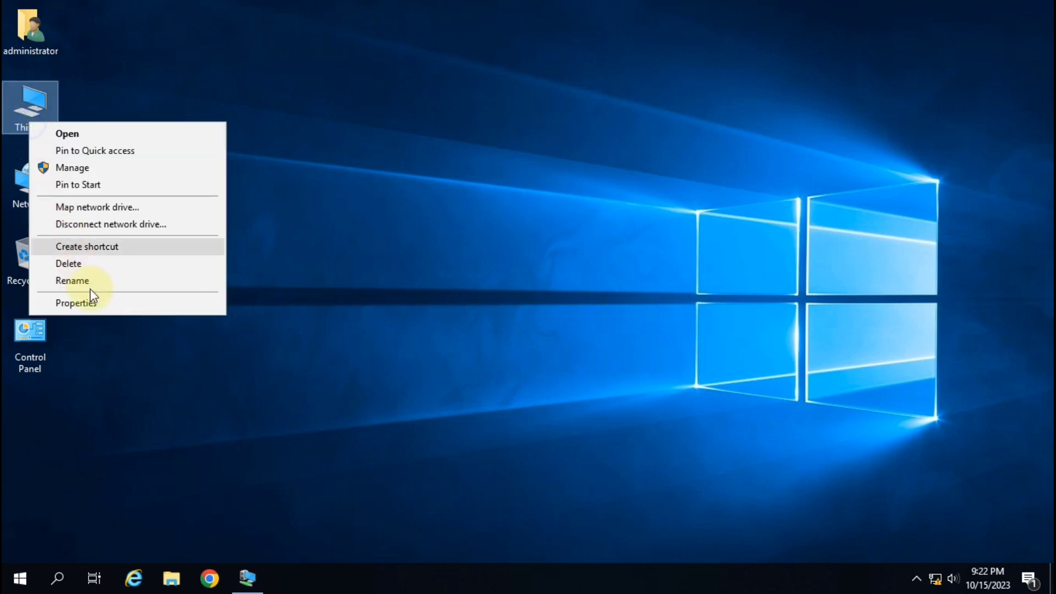
pyautogui.click(91, 299)
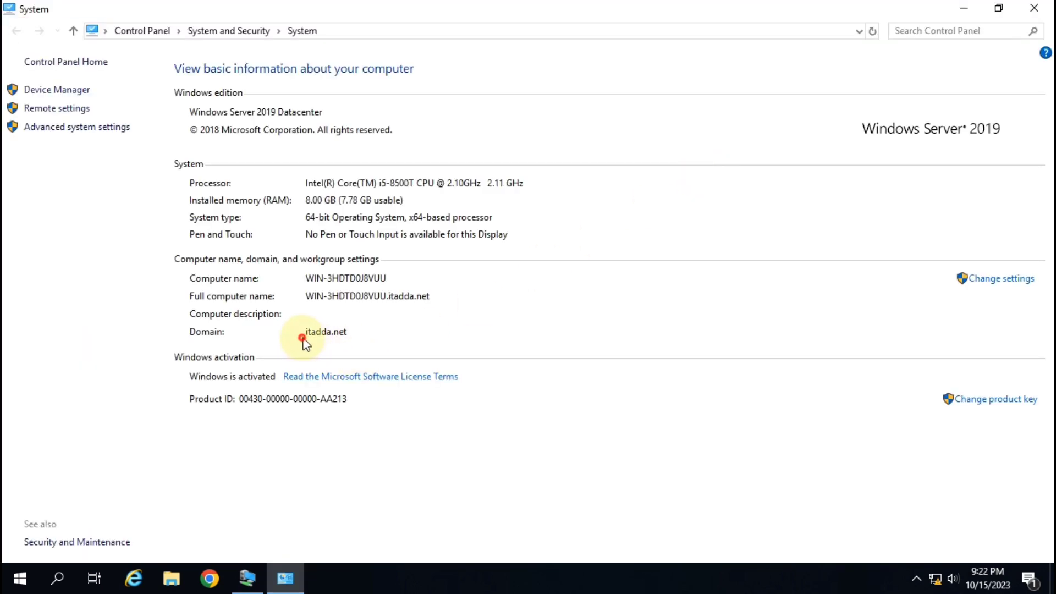
pyautogui.click(1034, 10)
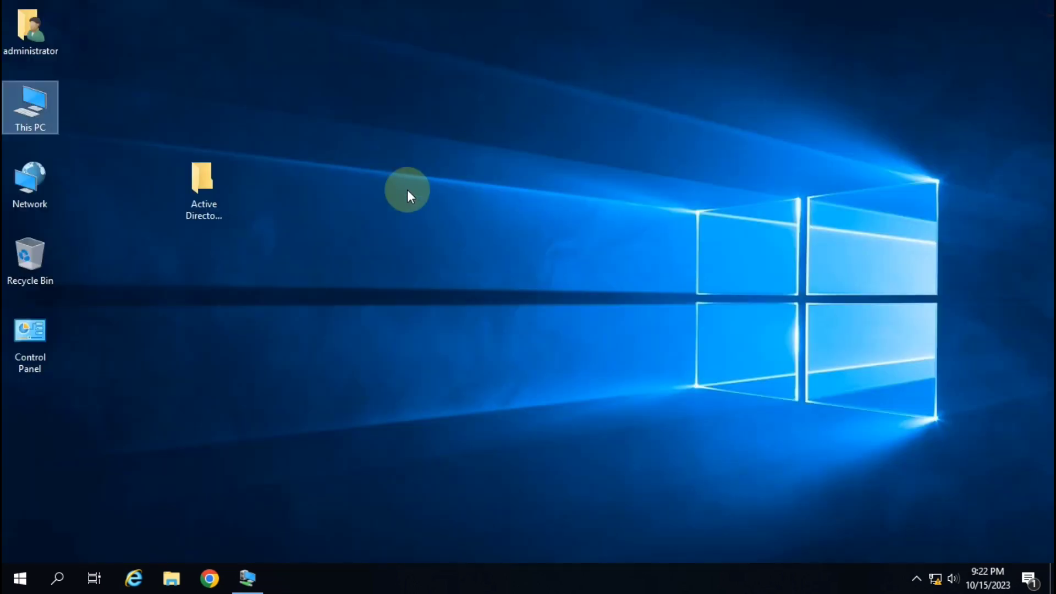
pyautogui.rightClick(437, 120)
pyautogui.click(500, 171)
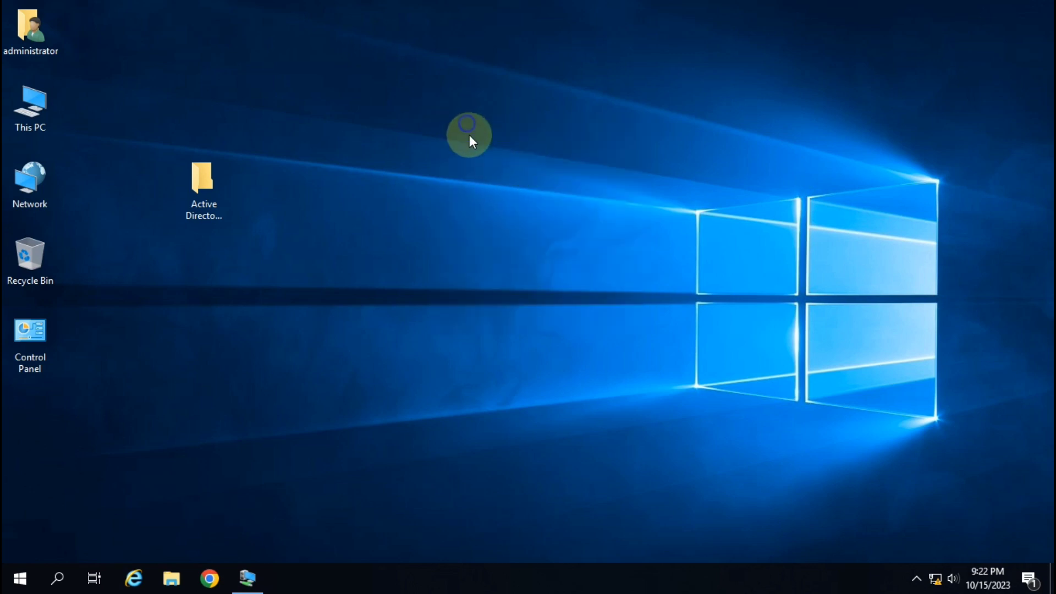
pyautogui.rightClick(470, 134)
pyautogui.click(502, 175)
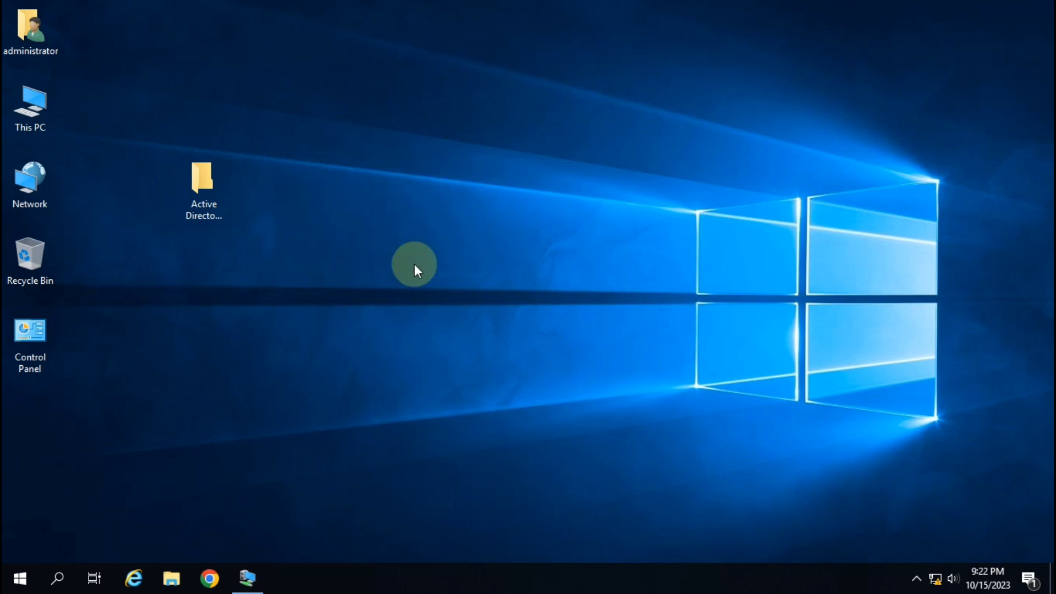
# Restore the Server-2019 VM session and check its System properties for demo.com membership
pyautogui.click(247, 591)
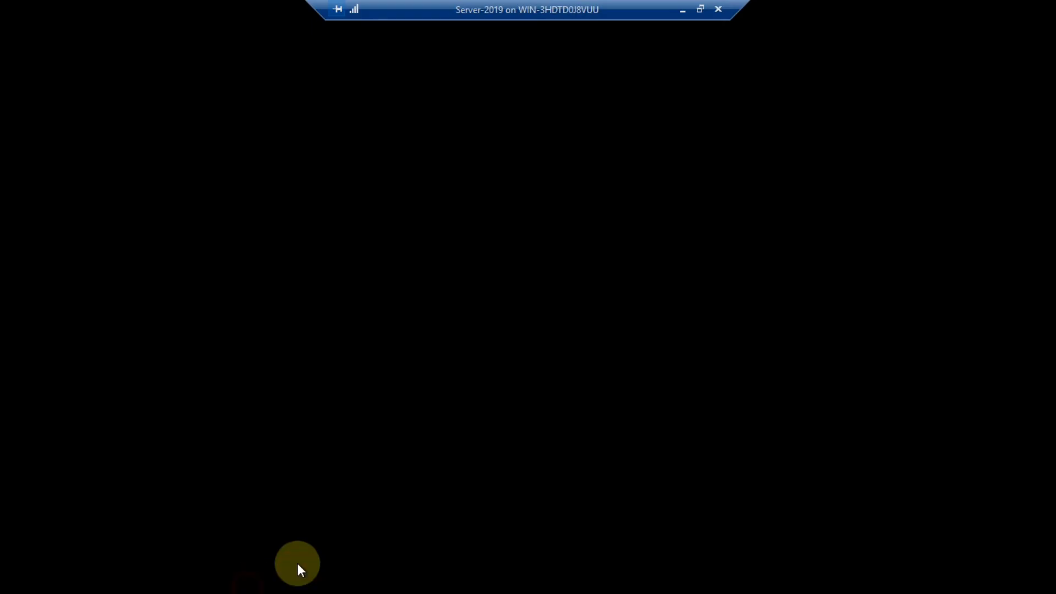
pyautogui.click(681, 10)
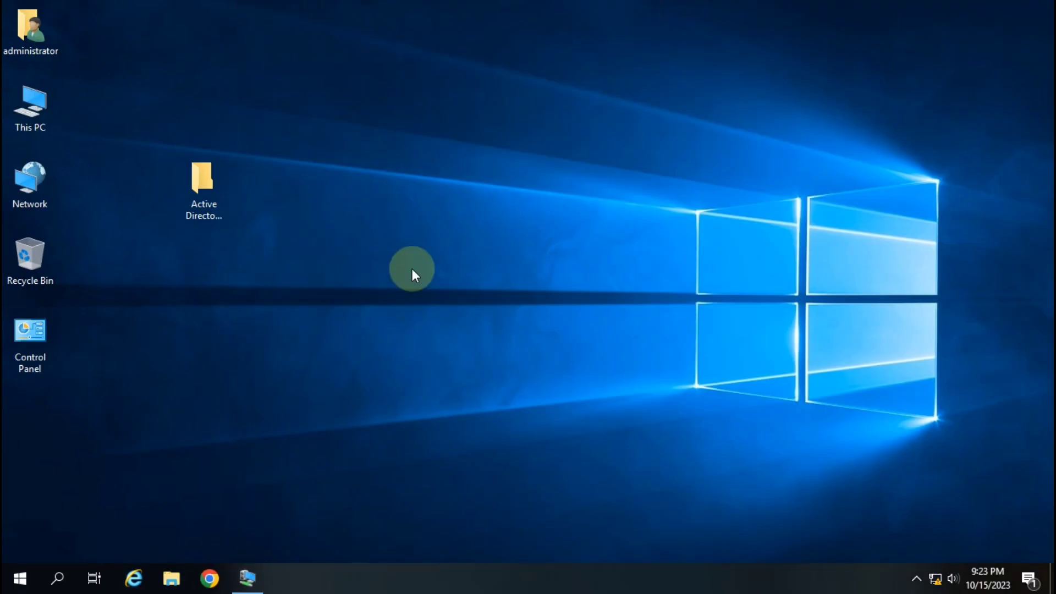
pyautogui.click(256, 578)
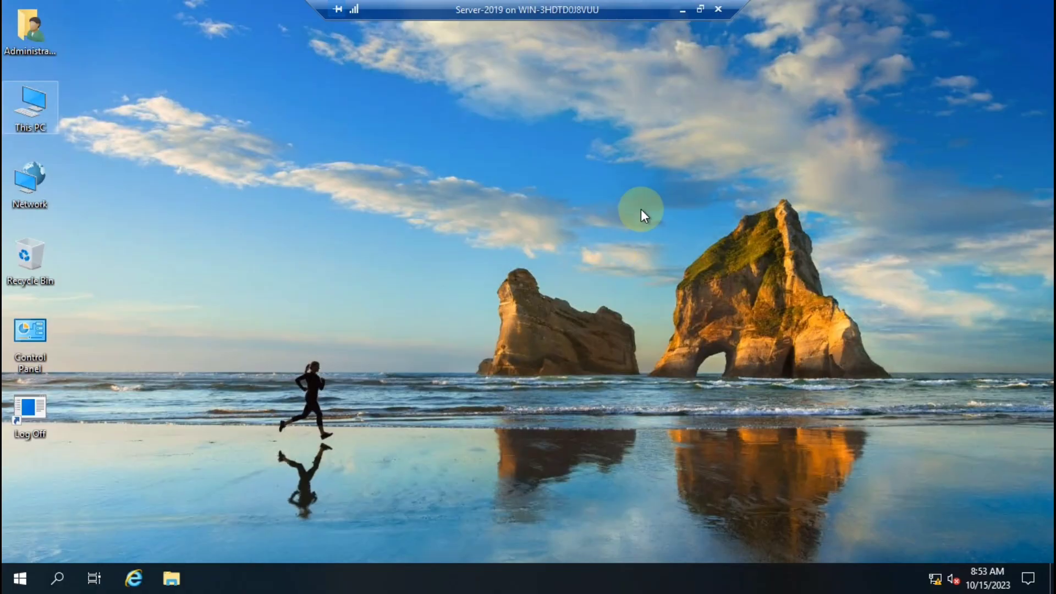
pyautogui.rightClick(58, 123)
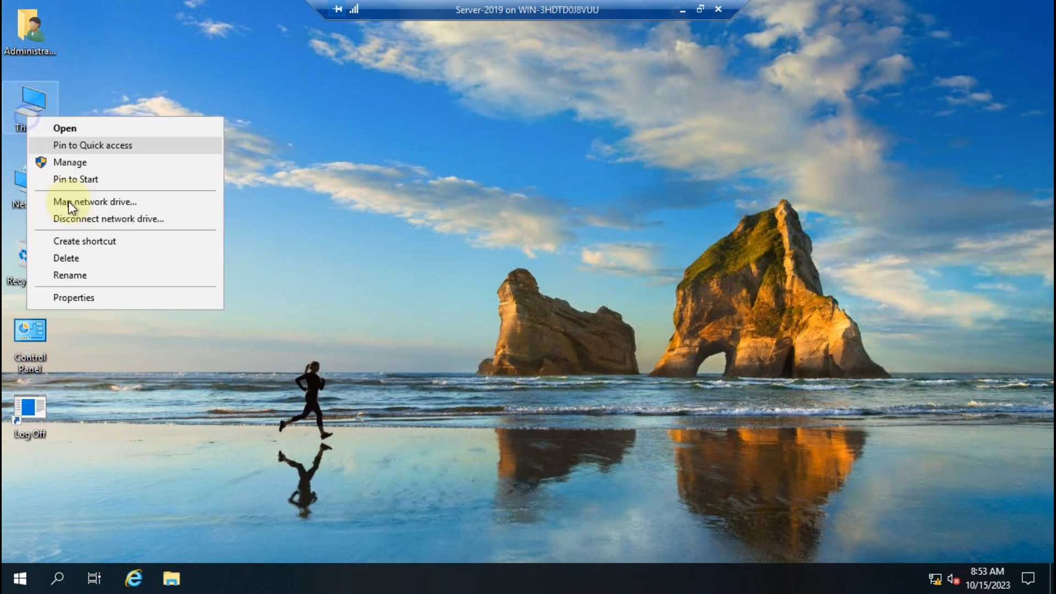
pyautogui.click(109, 296)
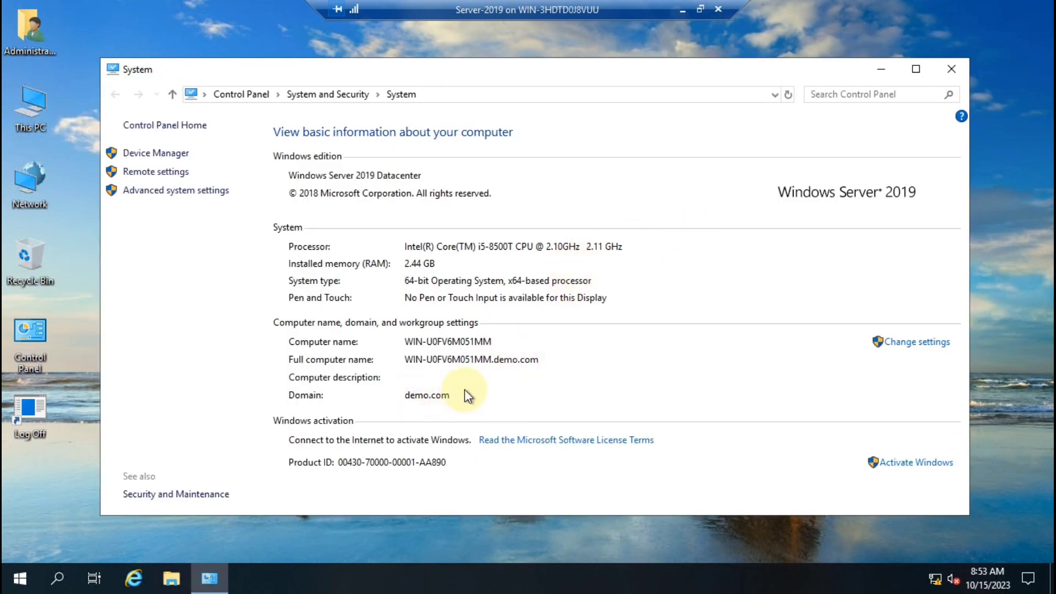
# Ping demo.com from the VM, then close the ping and System windows
pyautogui.press('super+r')
pyautogui.press('Return')
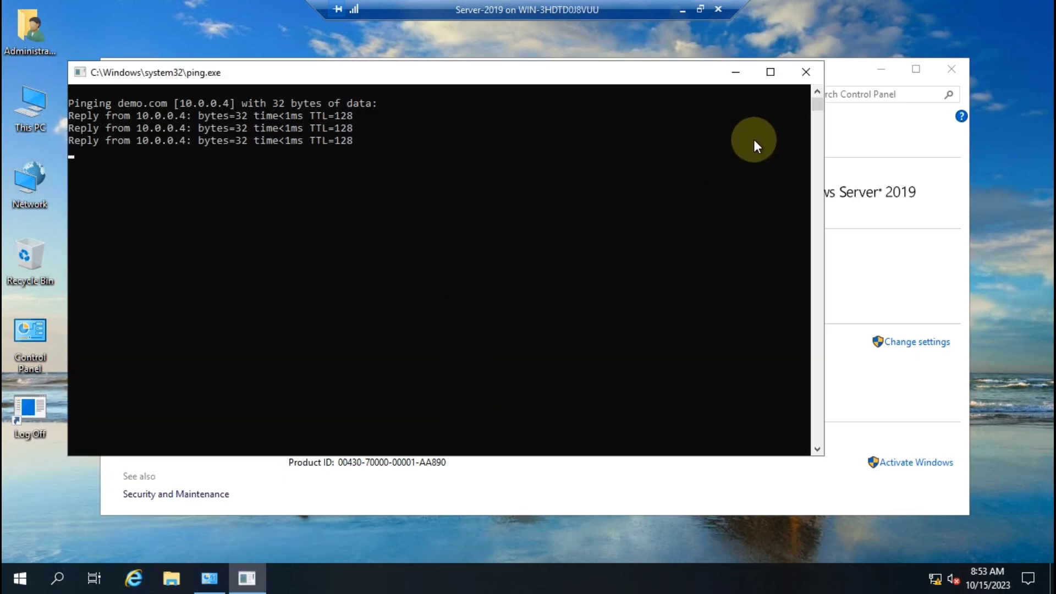
pyautogui.click(813, 71)
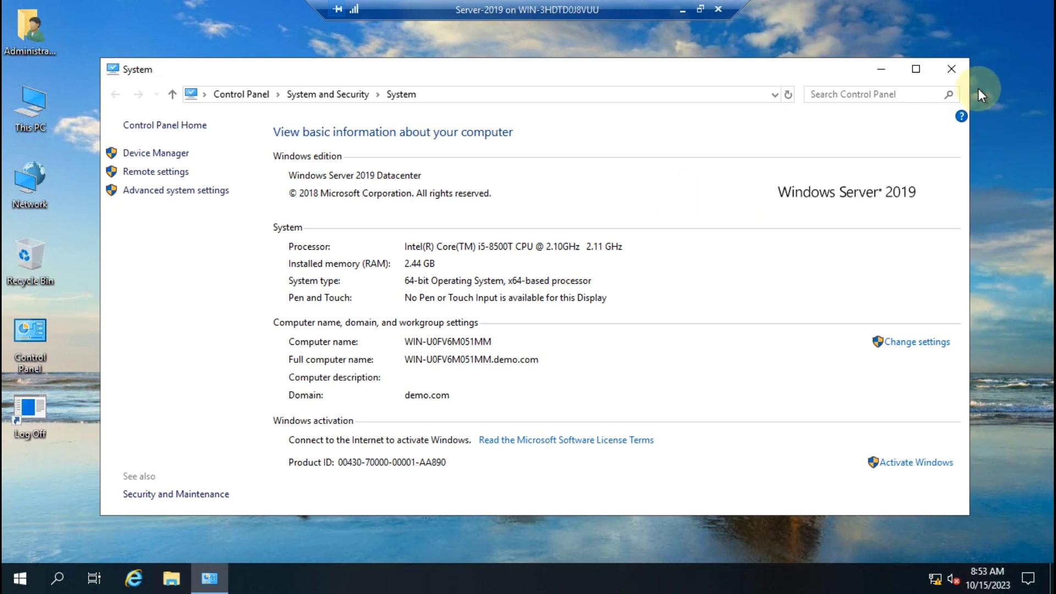
pyautogui.click(955, 70)
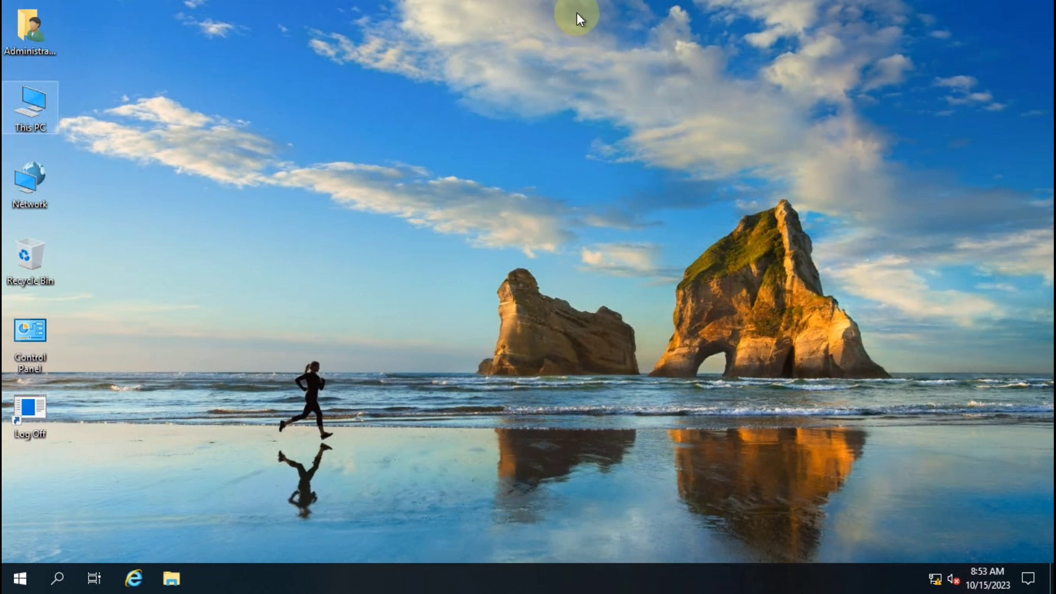
# Start a continuous ping from the host to 10.0.0.4 with 'ping 10.0.0.4 -t'
pyautogui.moveTo(633, 2)
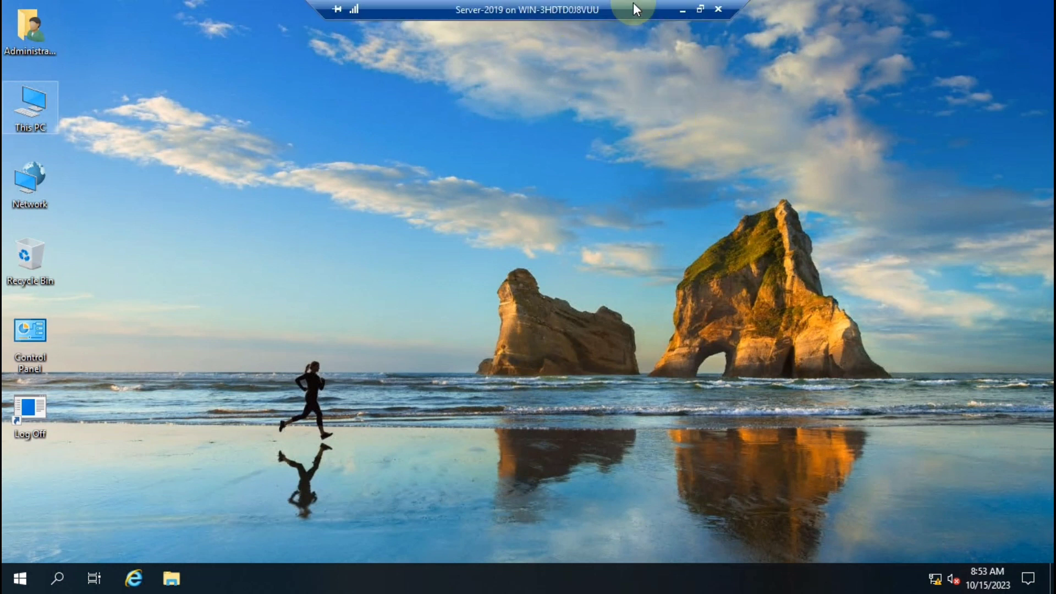
pyautogui.click(680, 12)
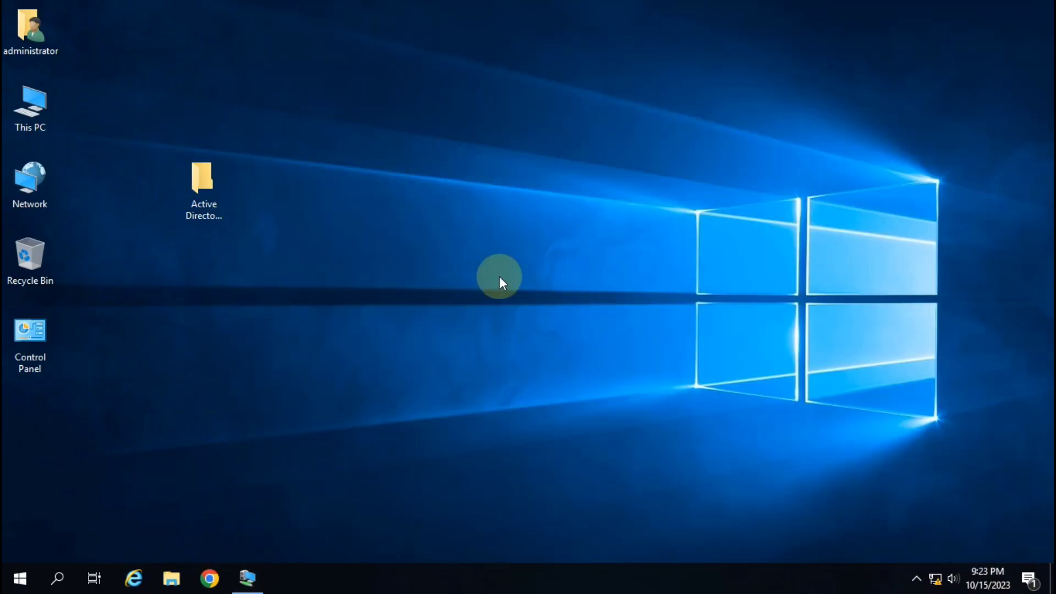
pyautogui.click(250, 574)
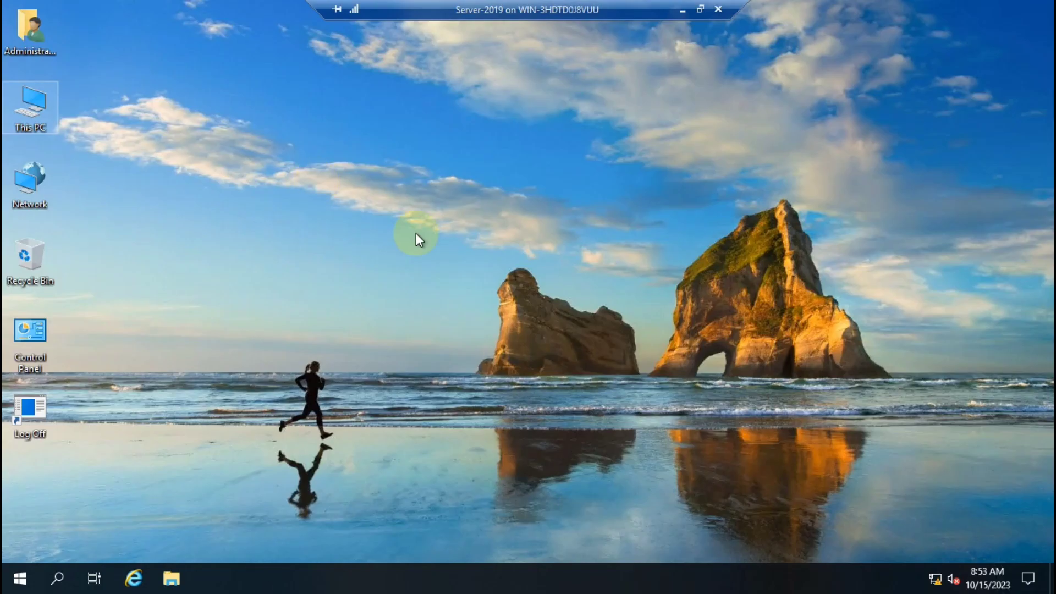
pyautogui.click(681, 12)
pyautogui.press('super+r')
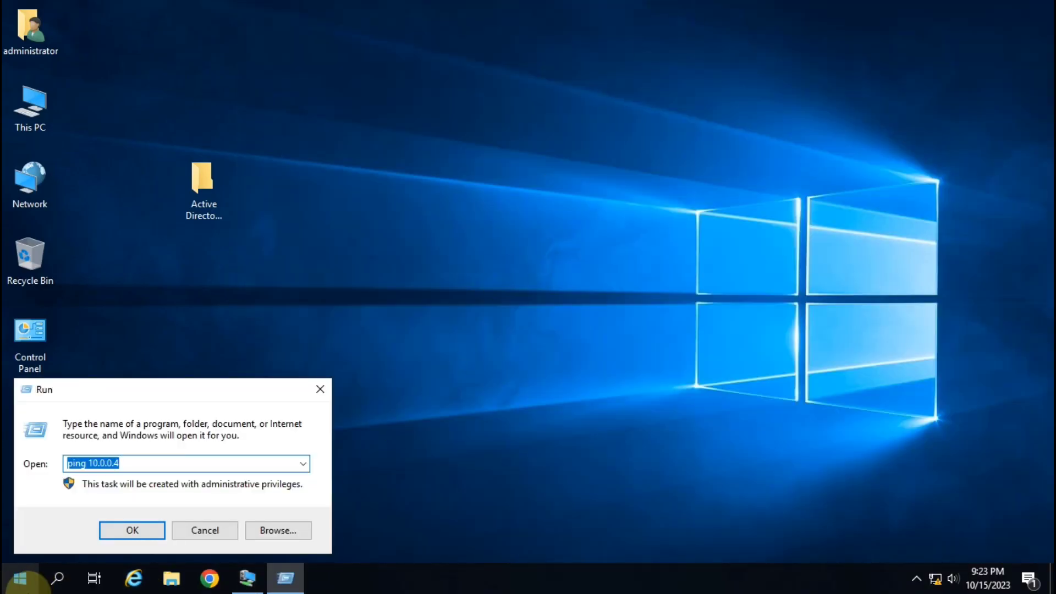
pyautogui.press('End')
pyautogui.write('-t')
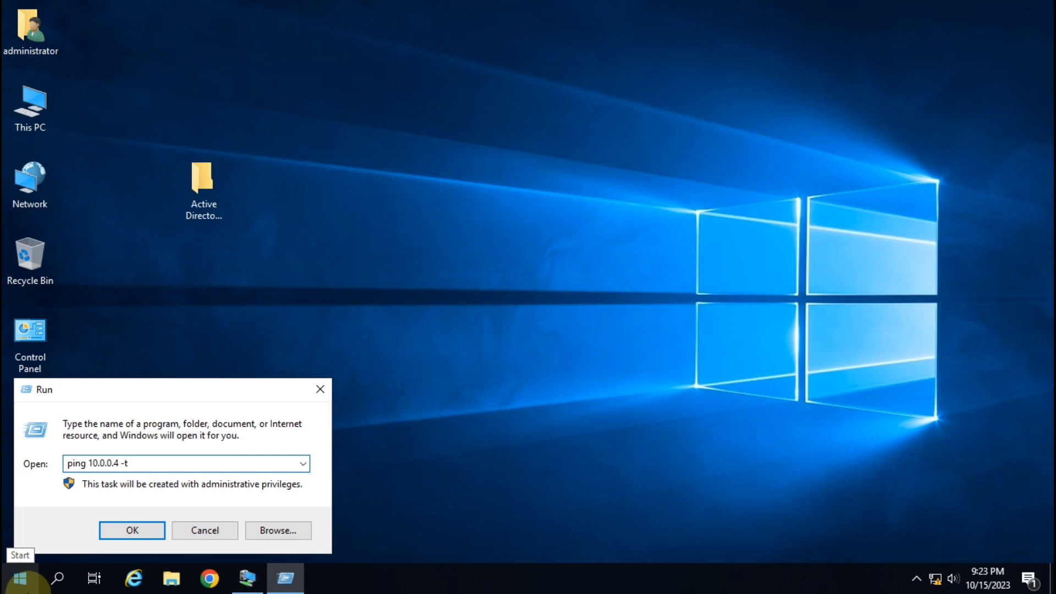
pyautogui.press('Return')
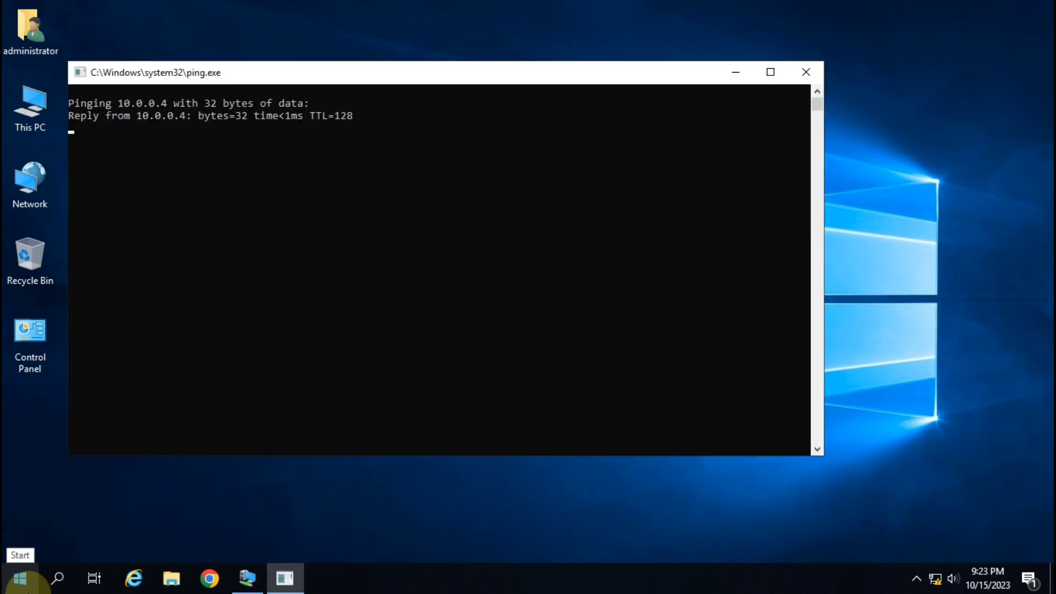
# Start 'ping 10.0.0.2 -t' in the VM, then return to the host's replies
pyautogui.click(247, 577)
pyautogui.press('super+r')
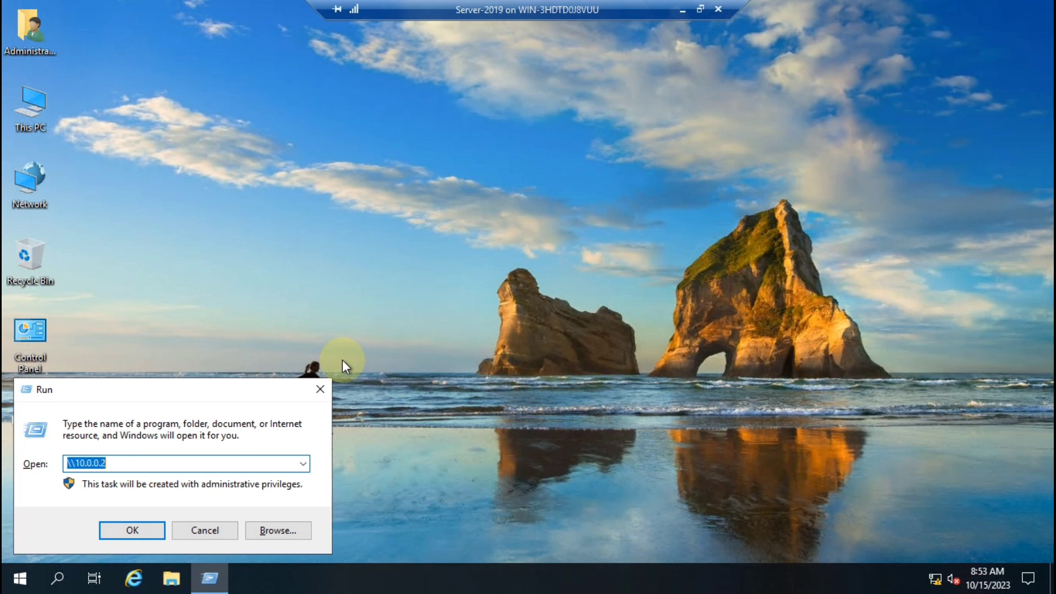
pyautogui.write('ping 10.0.0.2')
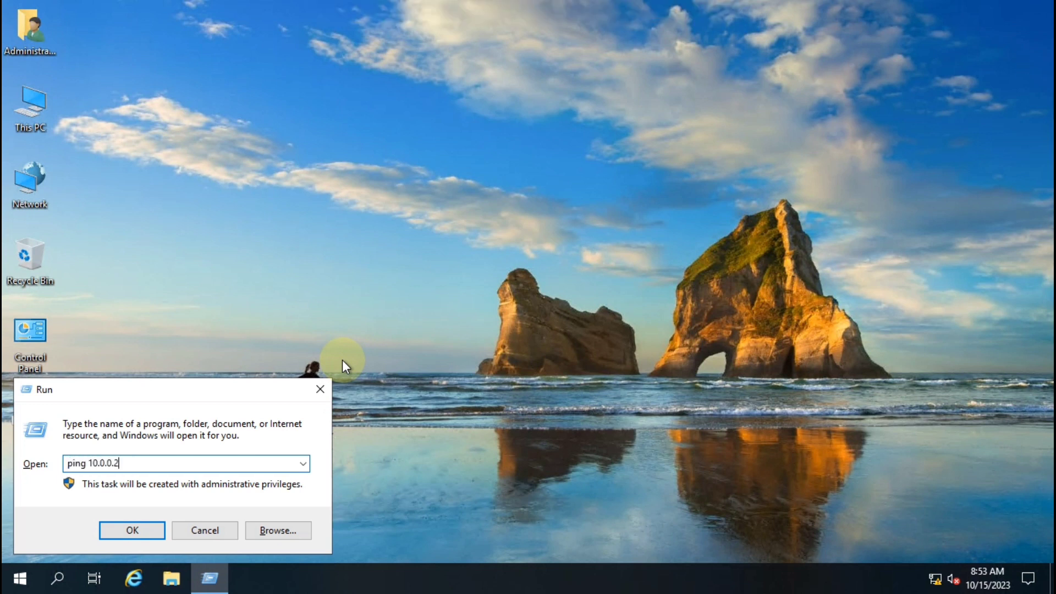
pyautogui.write(' -t')
pyautogui.press('Return')
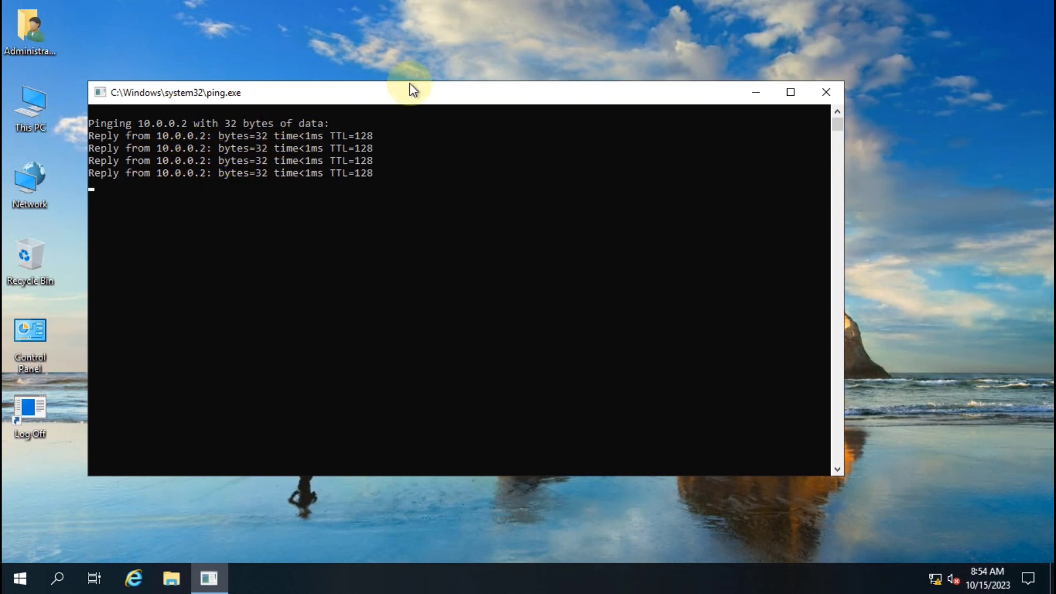
pyautogui.click(682, 10)
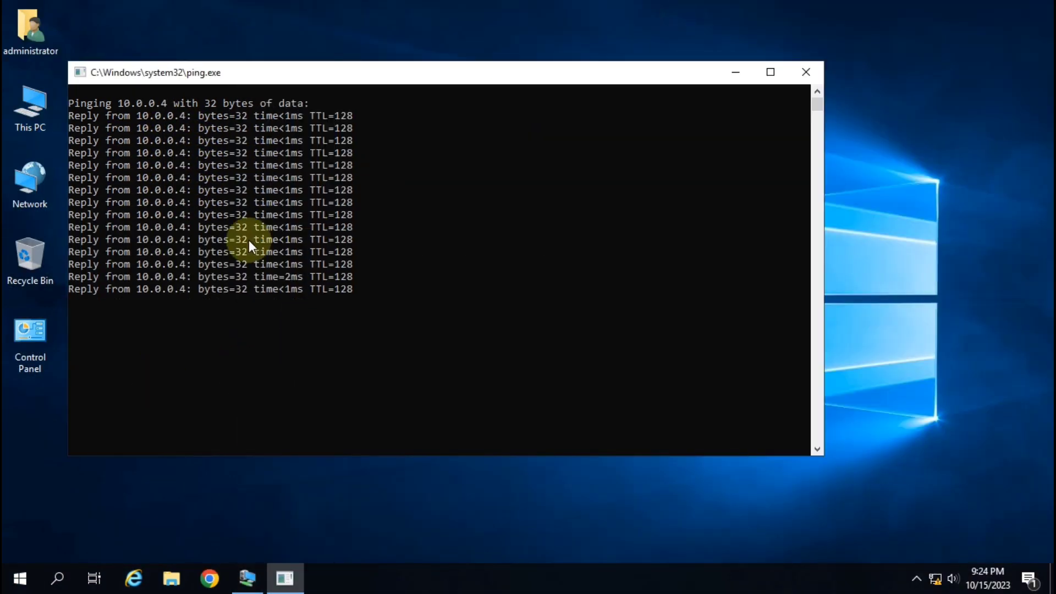
# Close the host and VM ping windows and select the host's Active Directory Backup folder
pyautogui.click(805, 71)
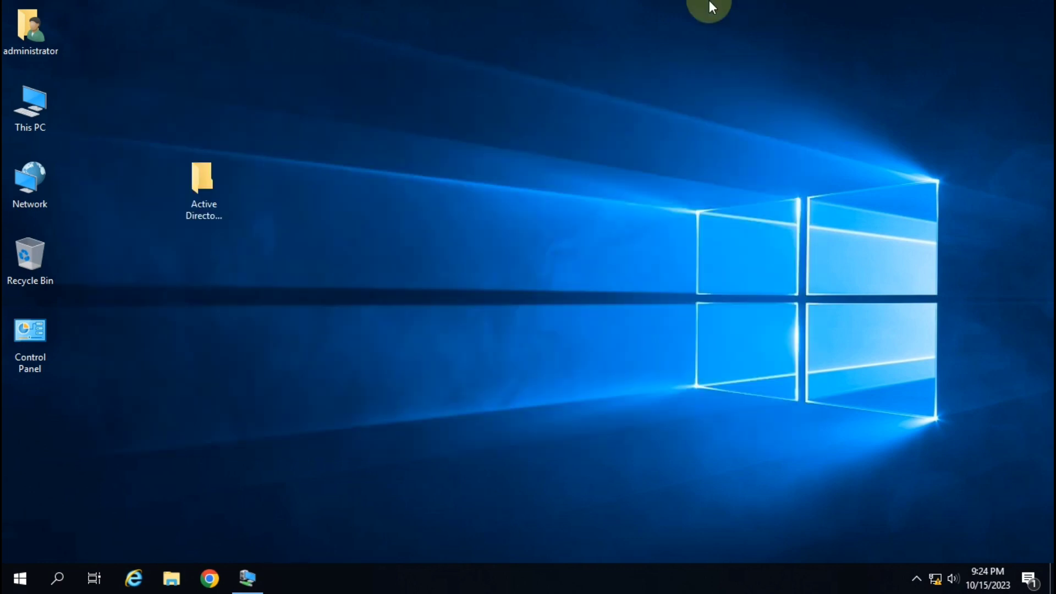
pyautogui.click(248, 579)
pyautogui.click(821, 91)
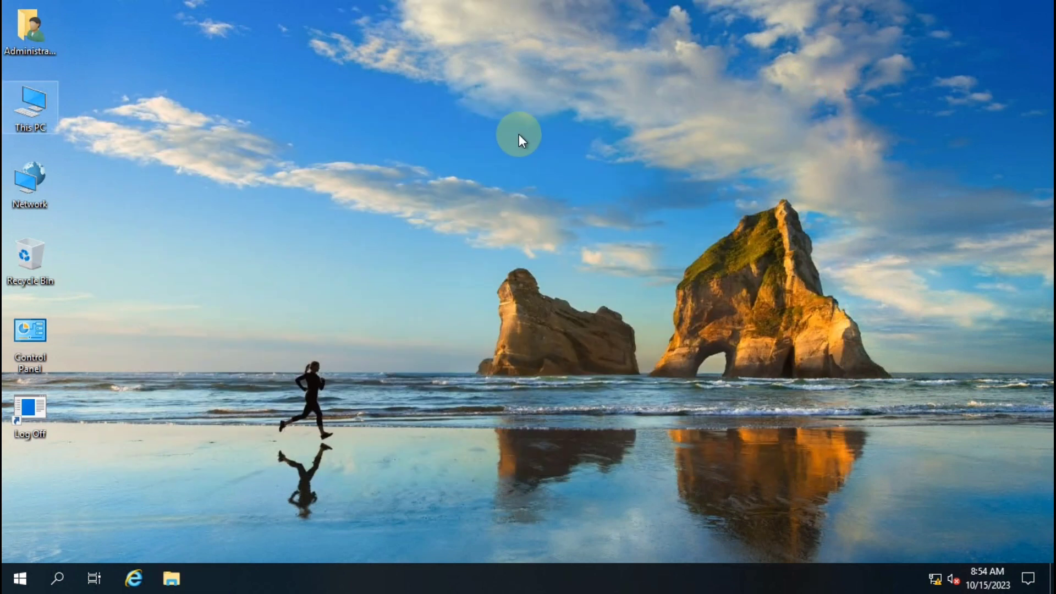
pyautogui.click(681, 10)
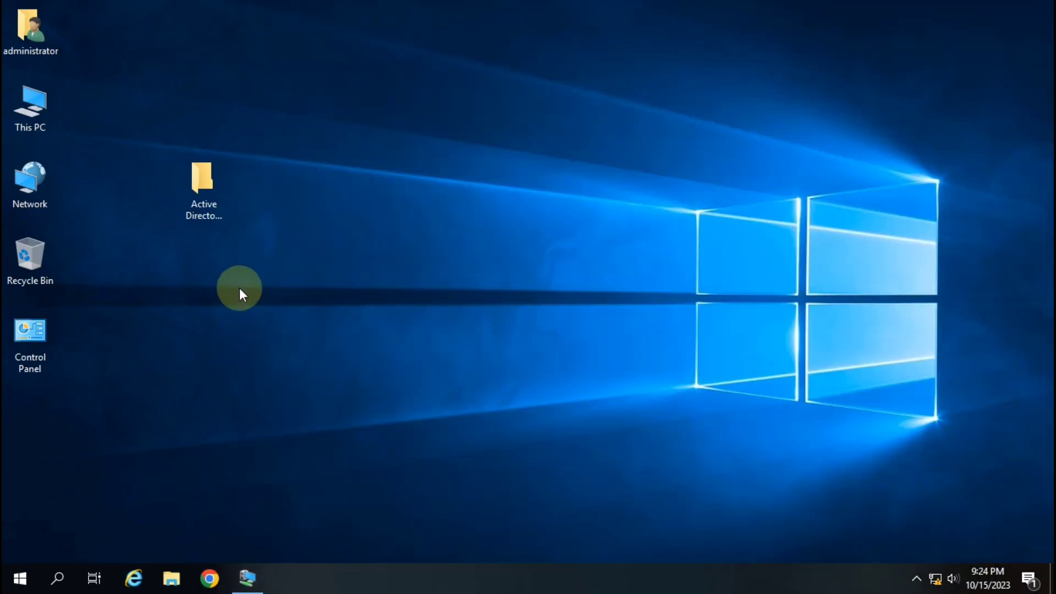
pyautogui.click(227, 197)
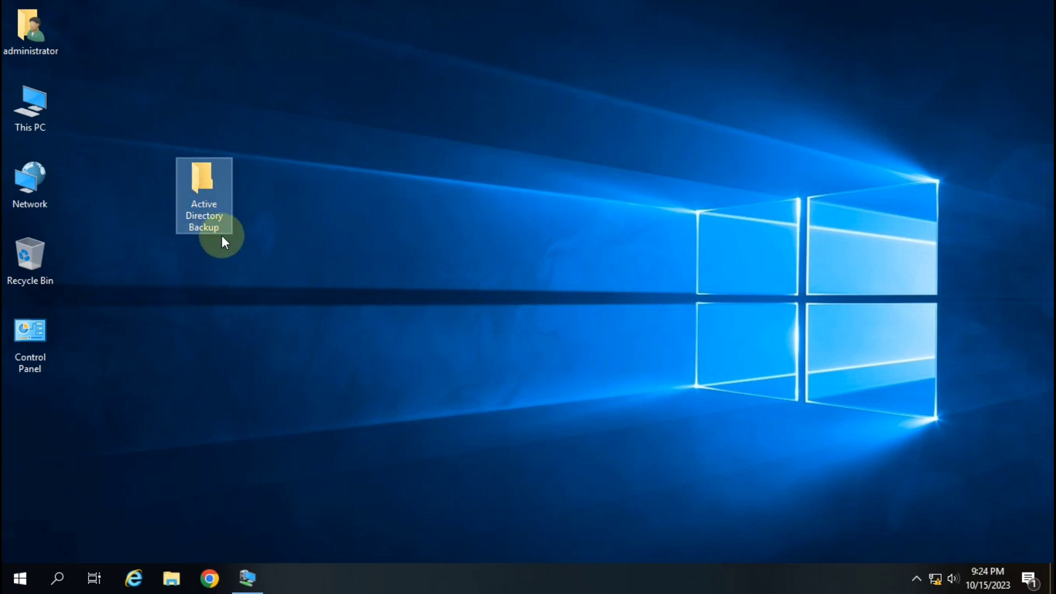
pyautogui.click(249, 576)
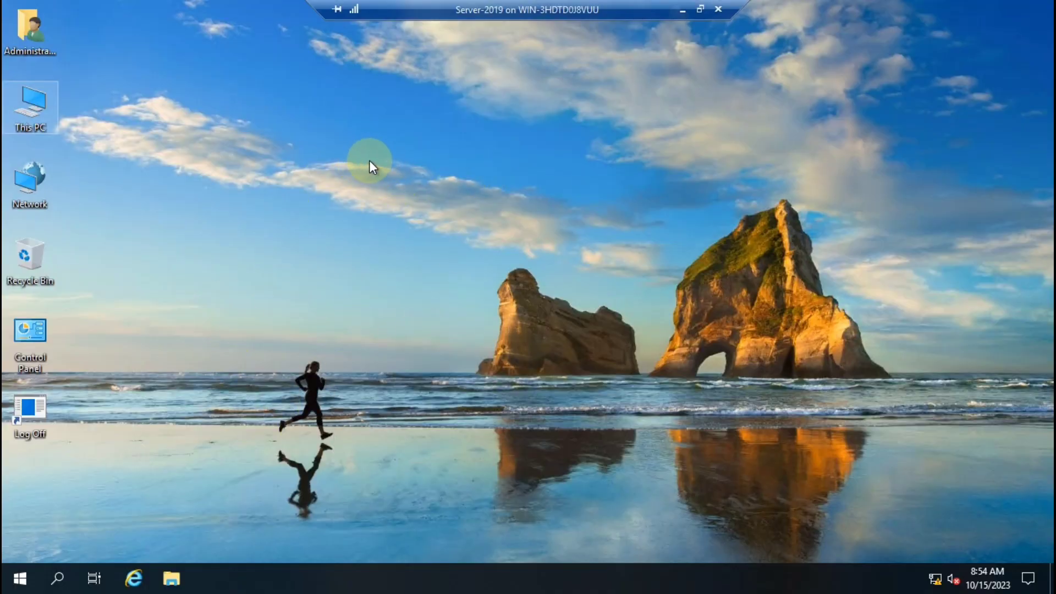
pyautogui.click(683, 9)
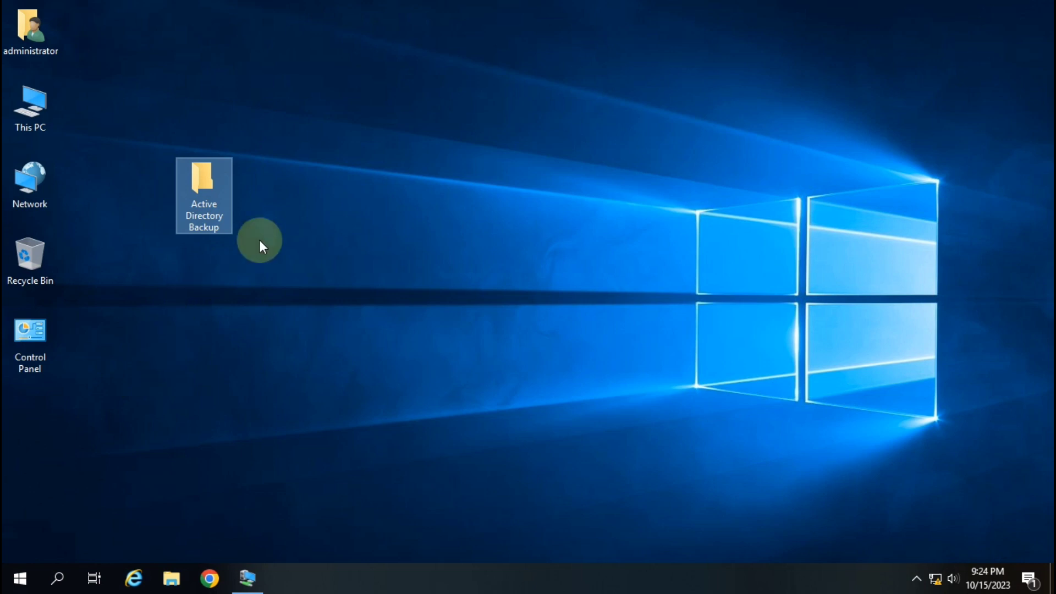
# Enable 'Share this folder' in Advanced Sharing for the Active Directory Backup folder
pyautogui.rightClick(205, 203)
pyautogui.click(293, 530)
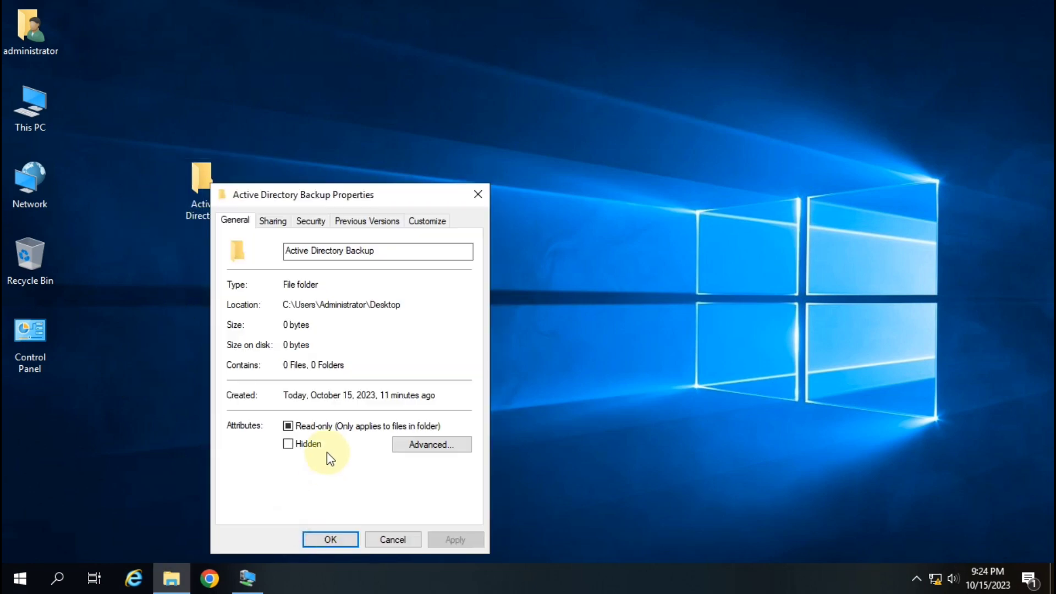
pyautogui.moveTo(405, 193); pyautogui.dragTo(486, 145)
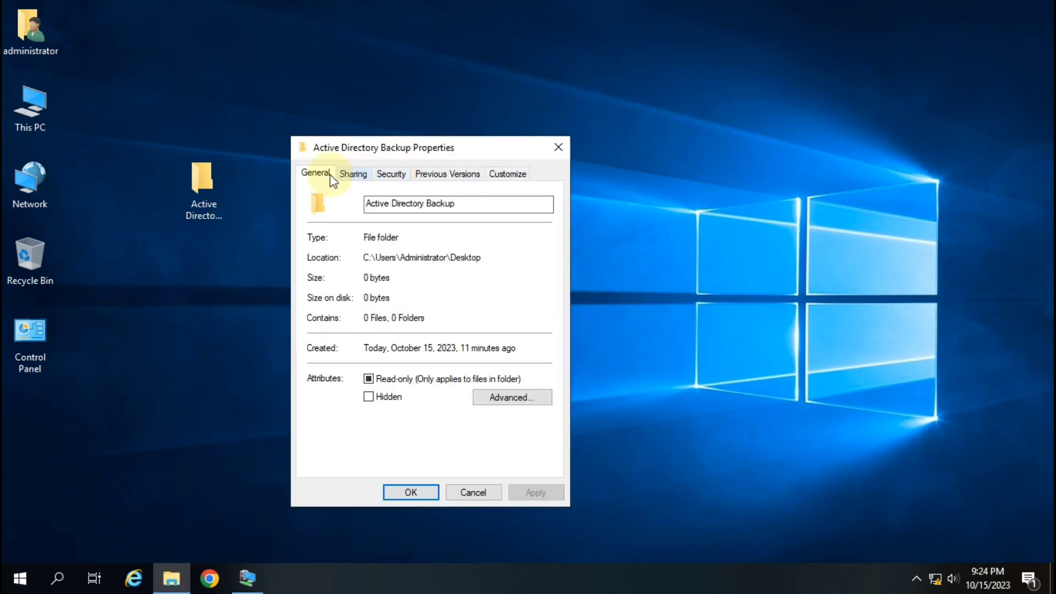
pyautogui.click(353, 173)
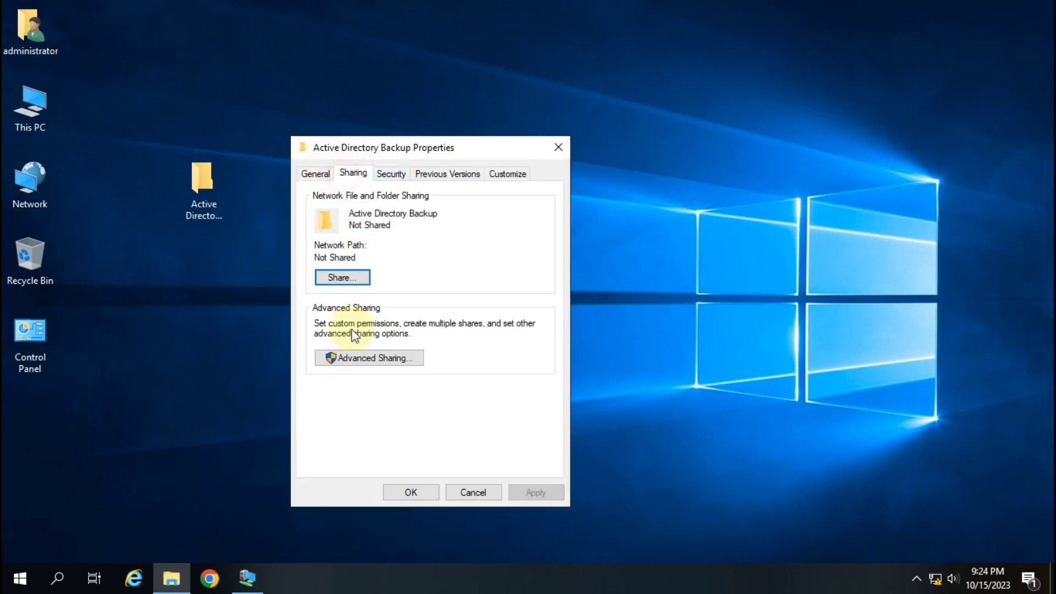
pyautogui.click(375, 356)
pyautogui.click(314, 201)
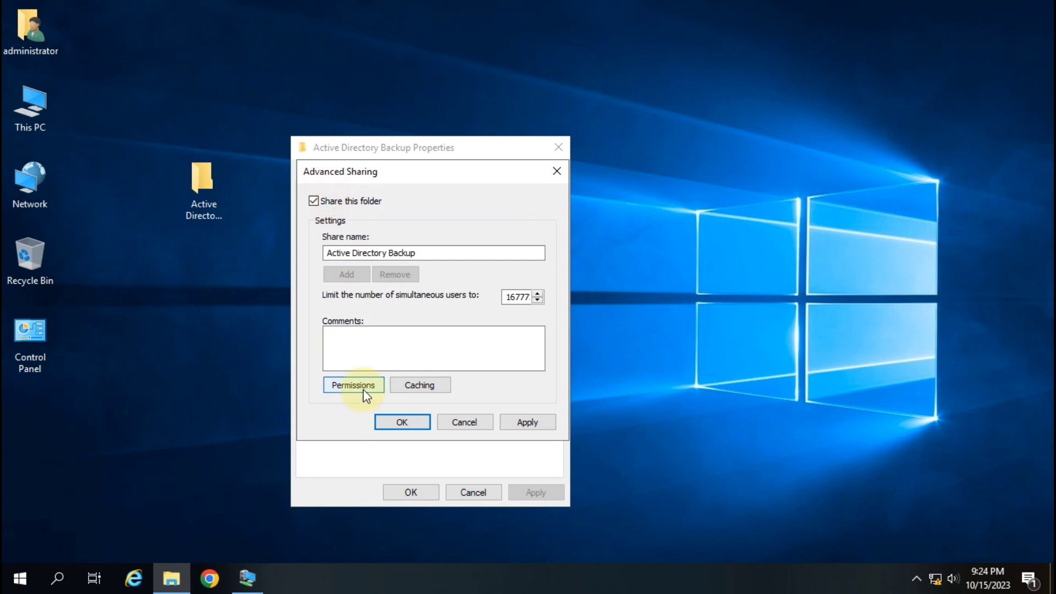
# Grant Everyone Full Control on the share, apply the settings and close Properties
pyautogui.click(363, 387)
pyautogui.click(494, 371)
pyautogui.click(539, 503)
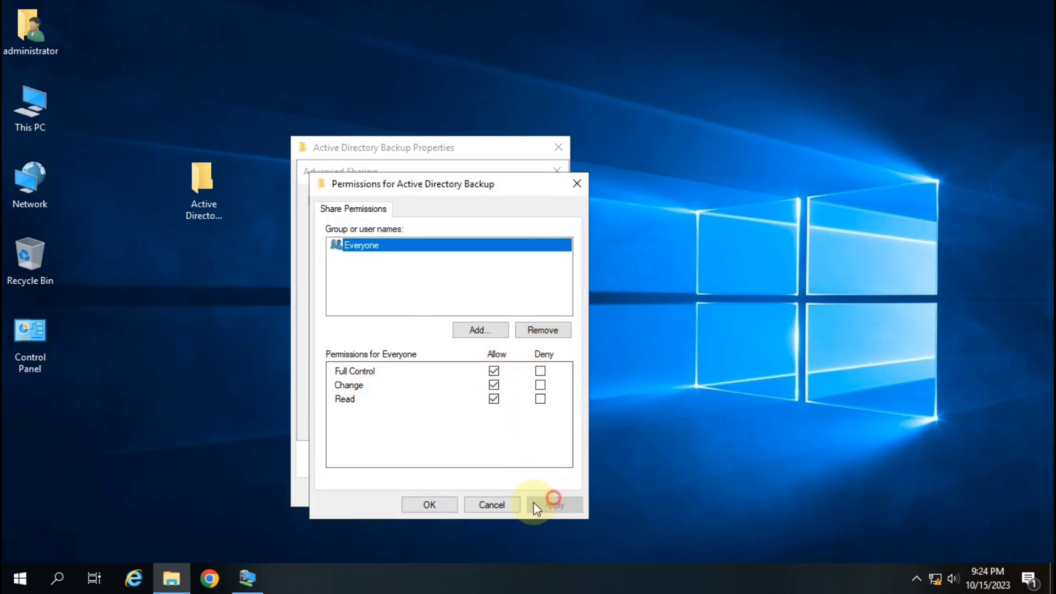
pyautogui.click(429, 505)
pyautogui.click(528, 424)
pyautogui.click(405, 422)
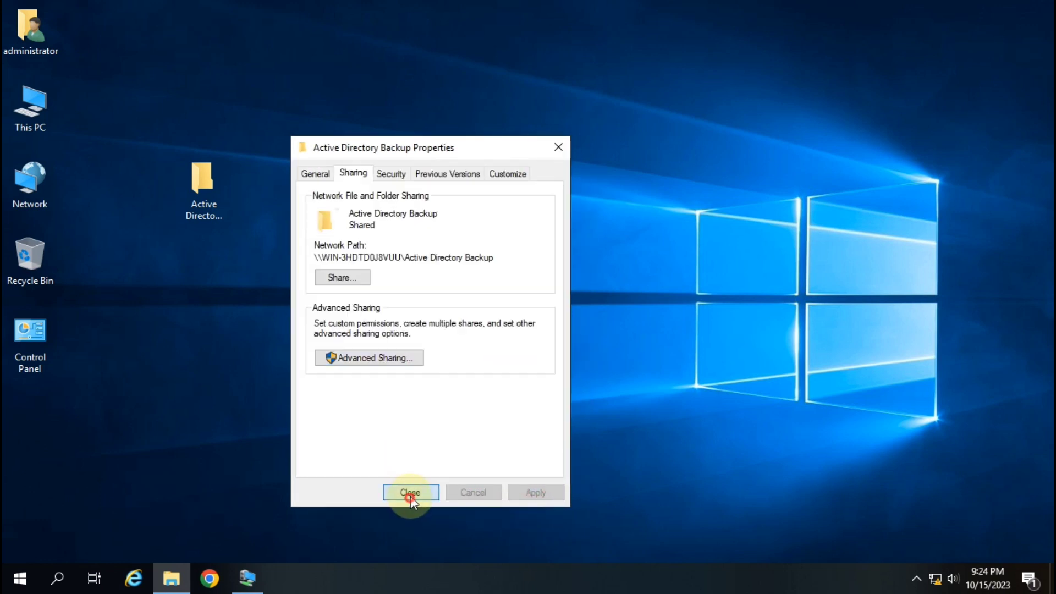
pyautogui.click(411, 497)
pyautogui.click(212, 182)
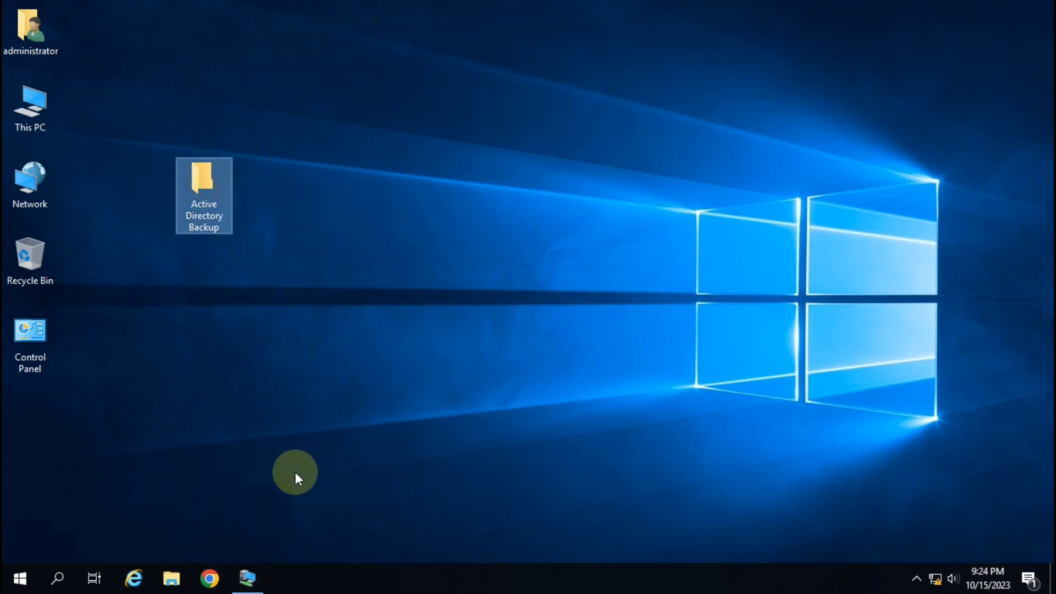
pyautogui.click(248, 578)
pyautogui.press('super+r')
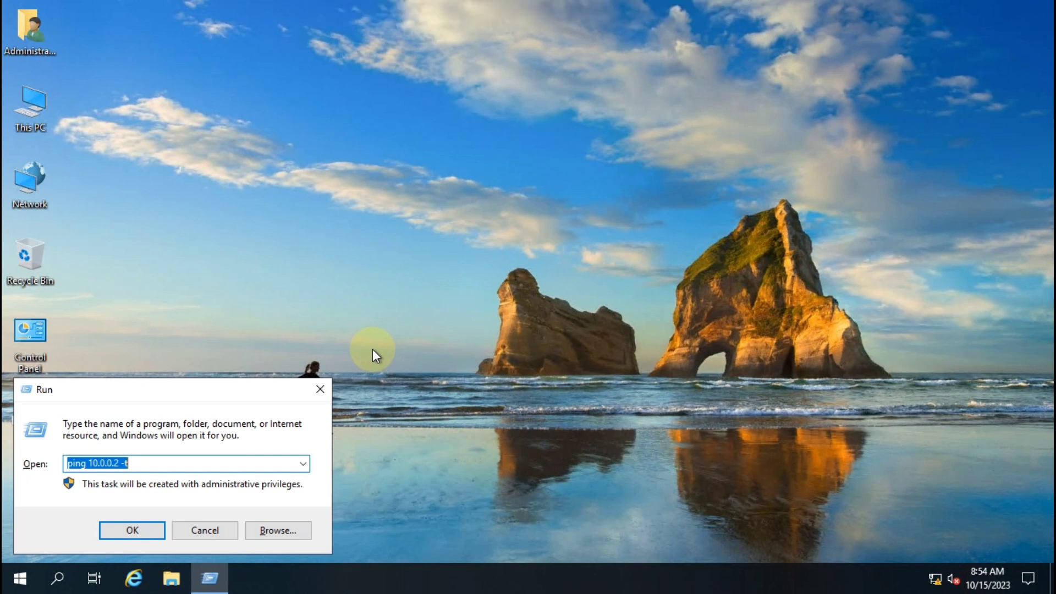
pyautogui.write('\\\\')
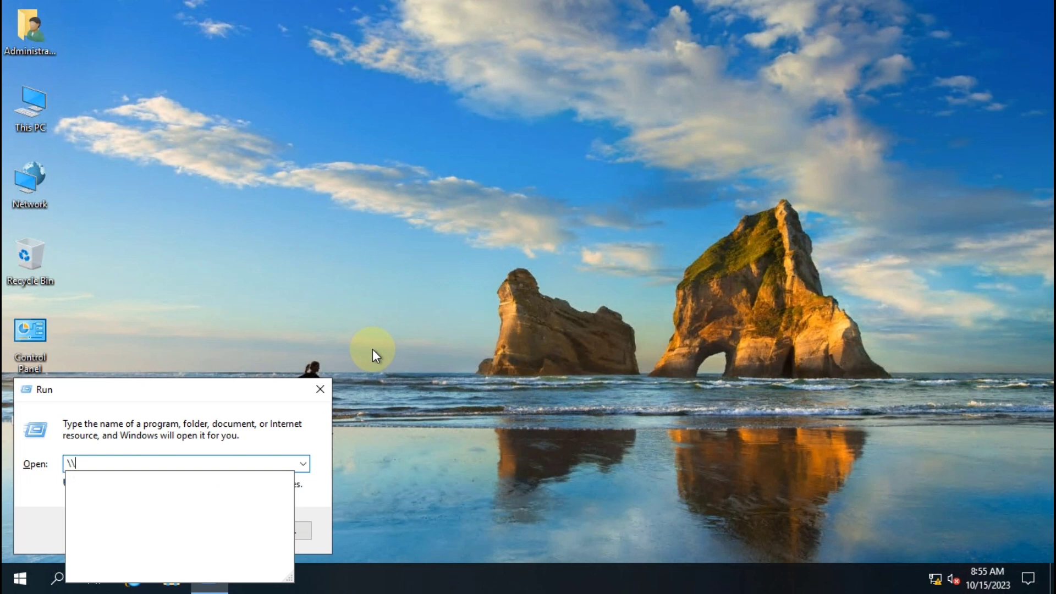
pyautogui.press('BackSpace')
pyautogui.press('BackSpace')
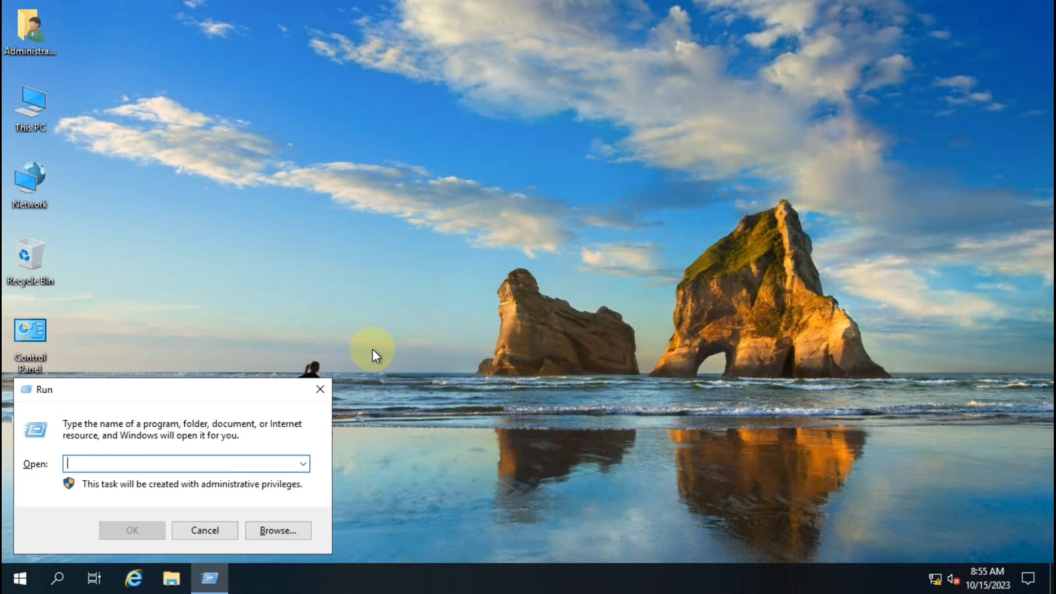
pyautogui.write('\\\\10.0.0.2')
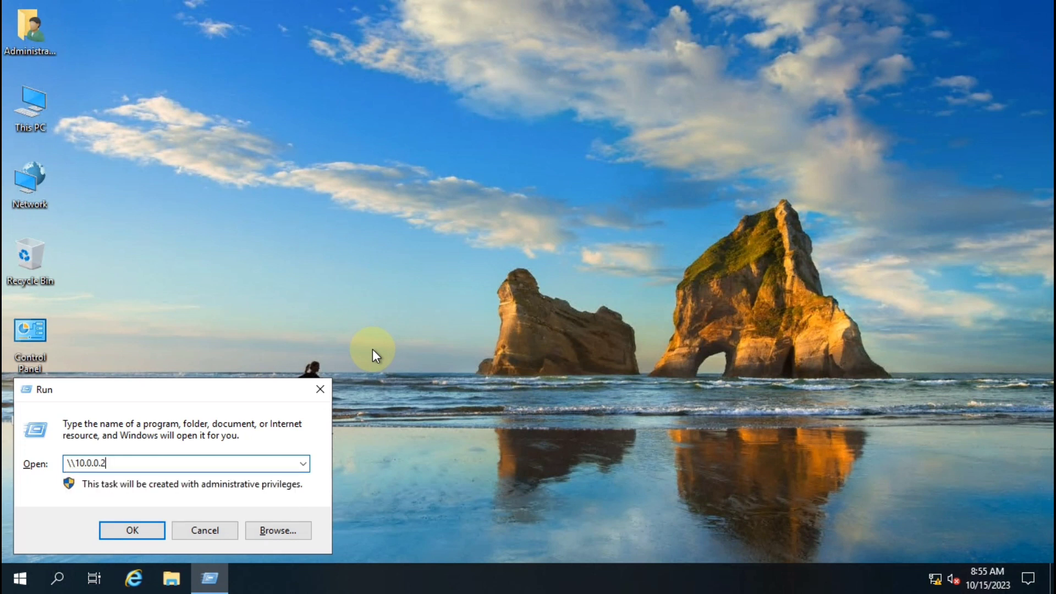
pyautogui.press('Return')
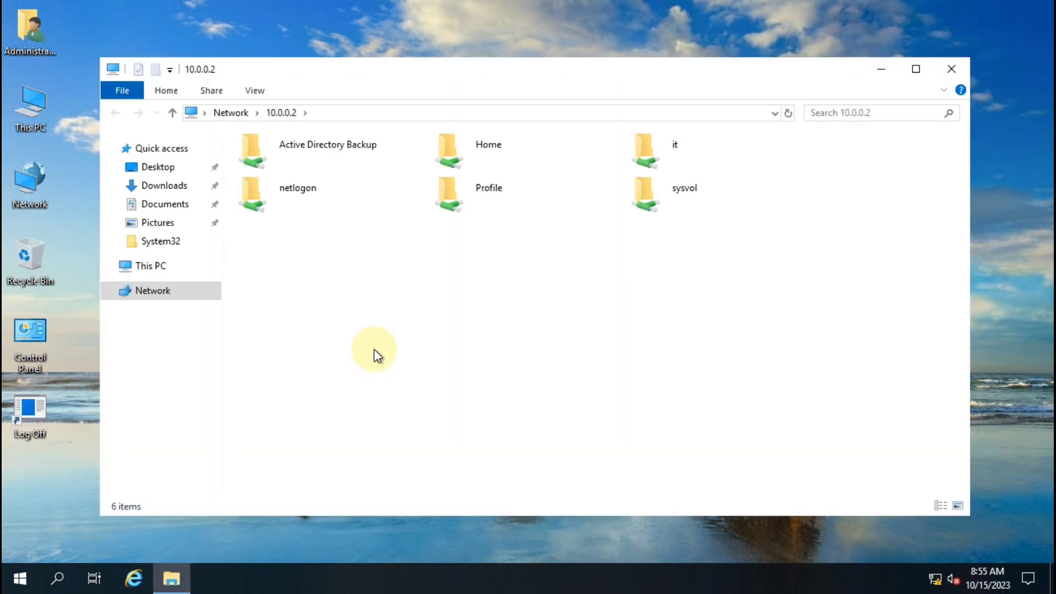
pyautogui.click(328, 150)
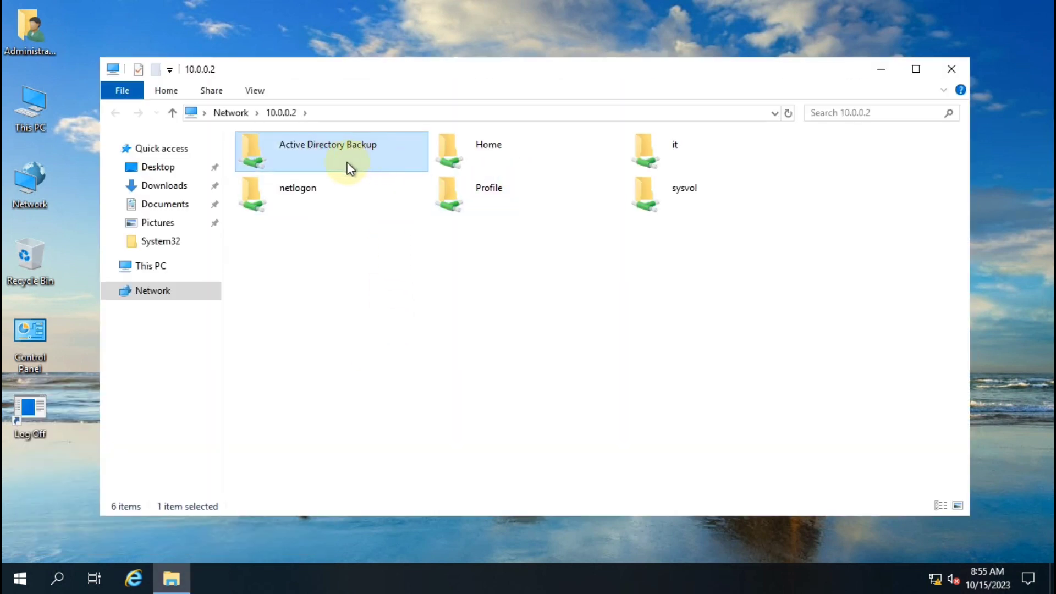
pyautogui.click(955, 67)
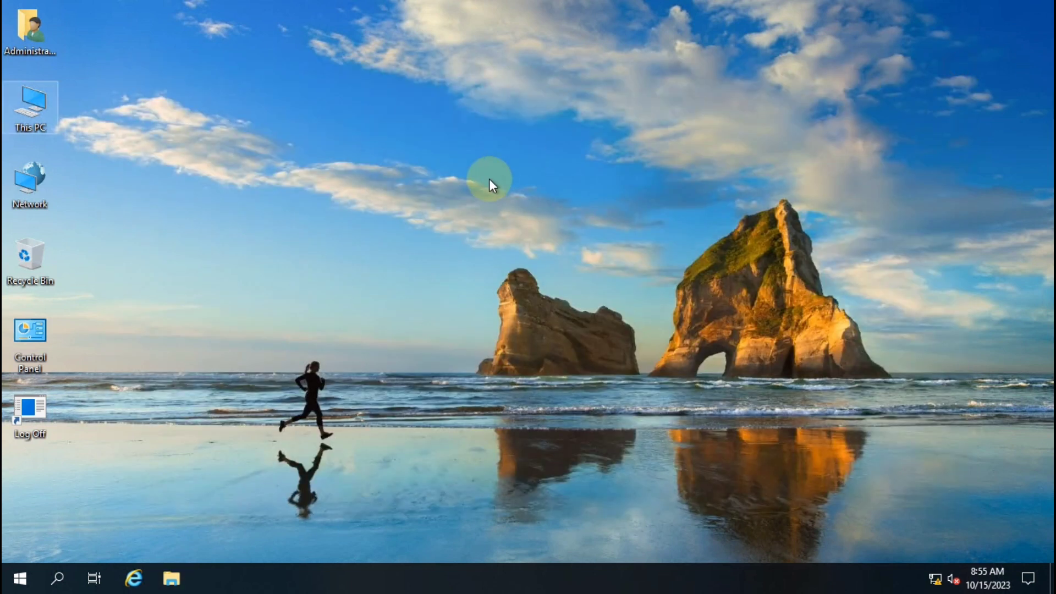
pyautogui.moveTo(543, 5)
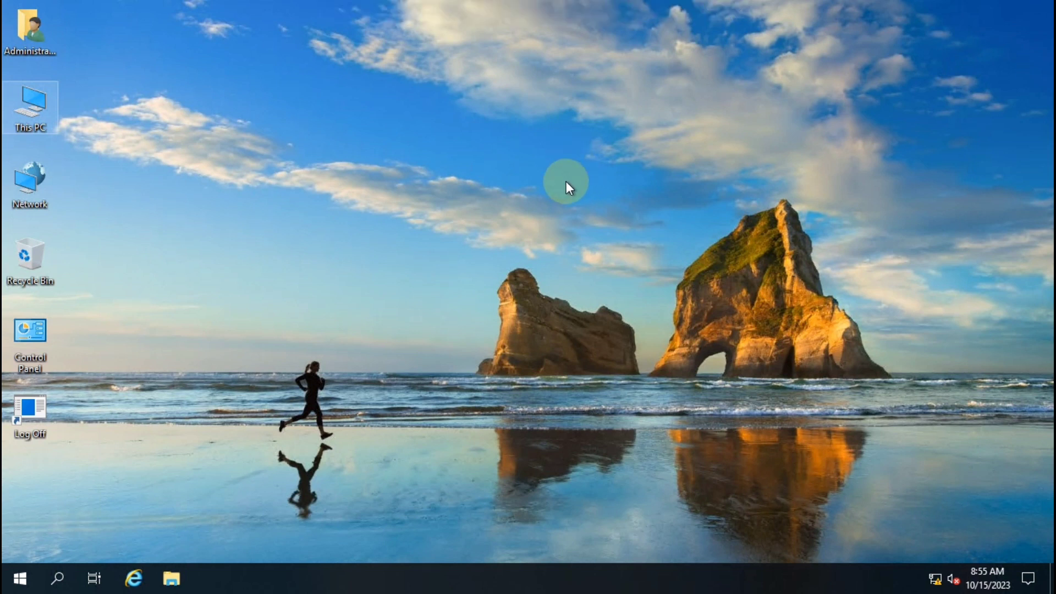
pyautogui.rightClick(372, 179)
pyautogui.click(392, 176)
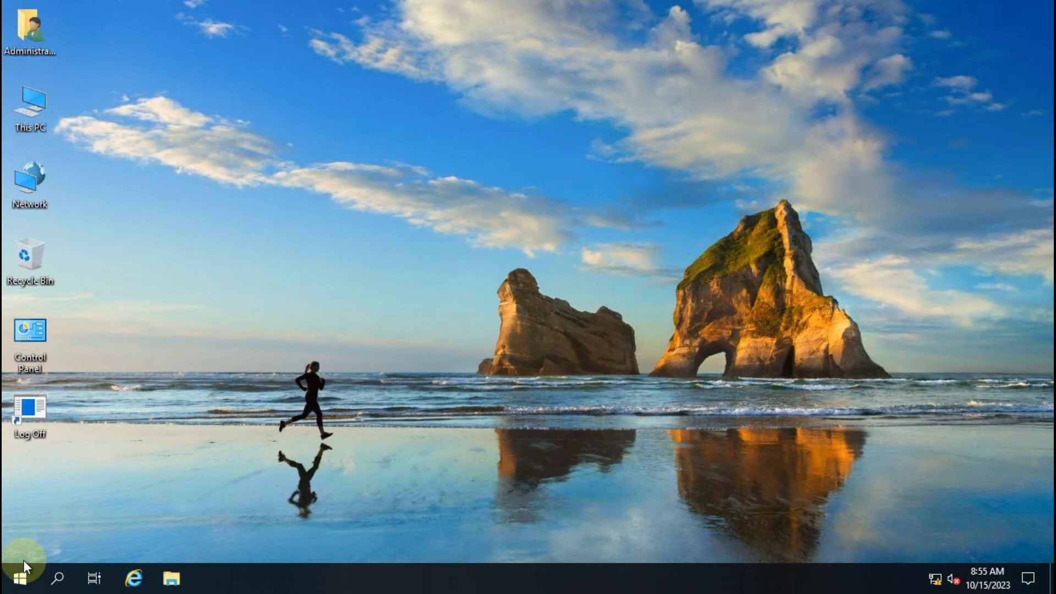
# Run Add Roles and Features from Server Manager through to the Features page
pyautogui.click(21, 577)
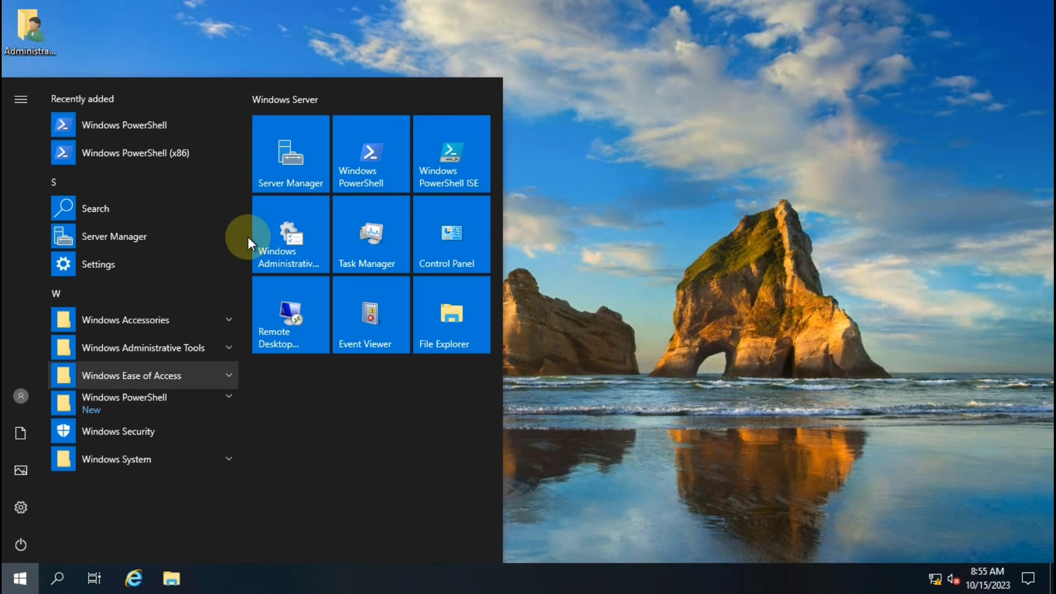
pyautogui.click(308, 175)
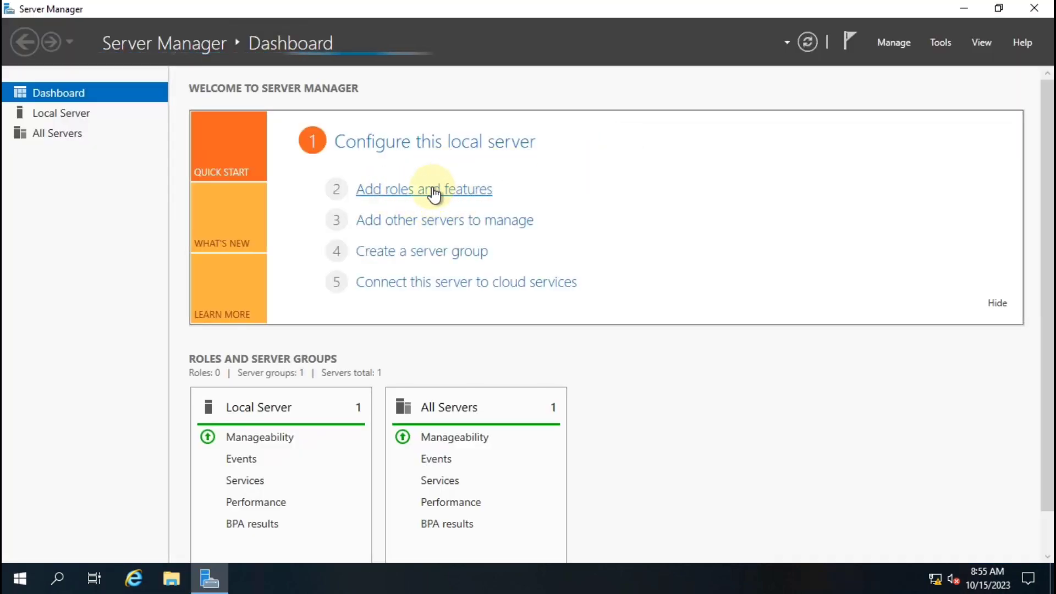
pyautogui.click(442, 194)
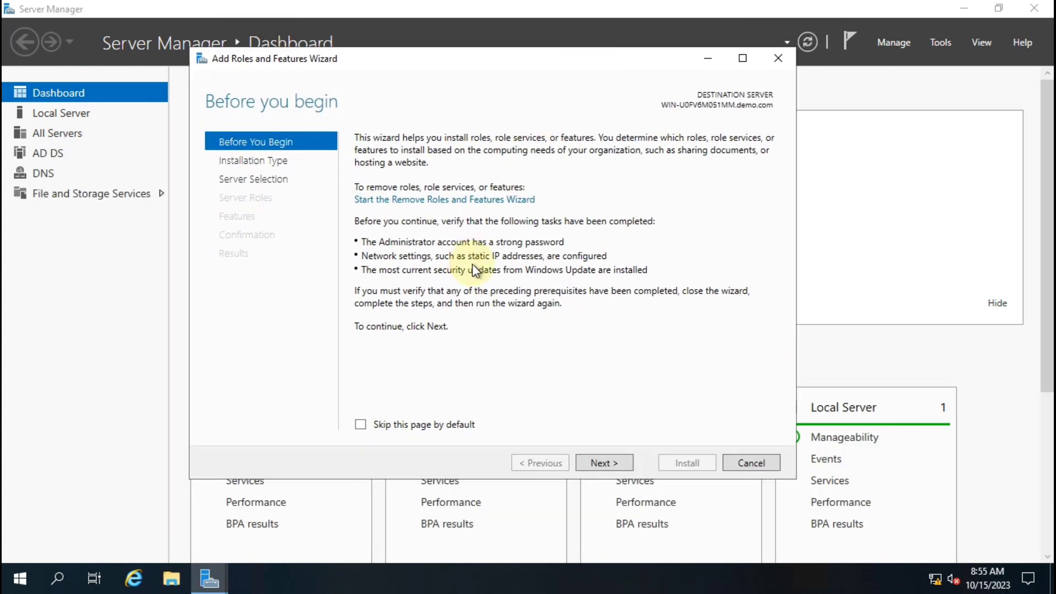
pyautogui.click(606, 462)
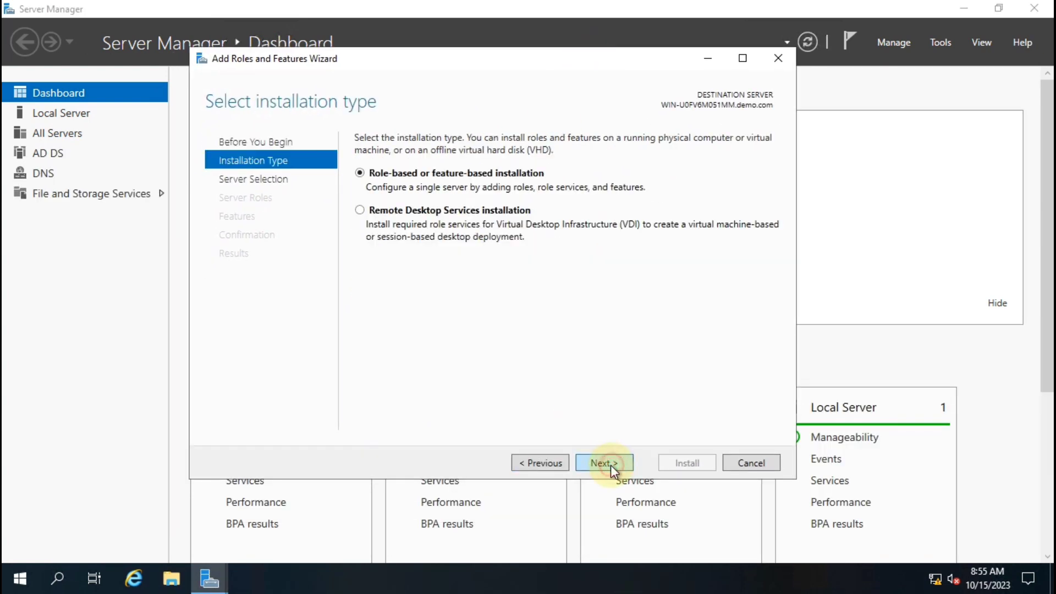
pyautogui.click(611, 464)
pyautogui.click(611, 464)
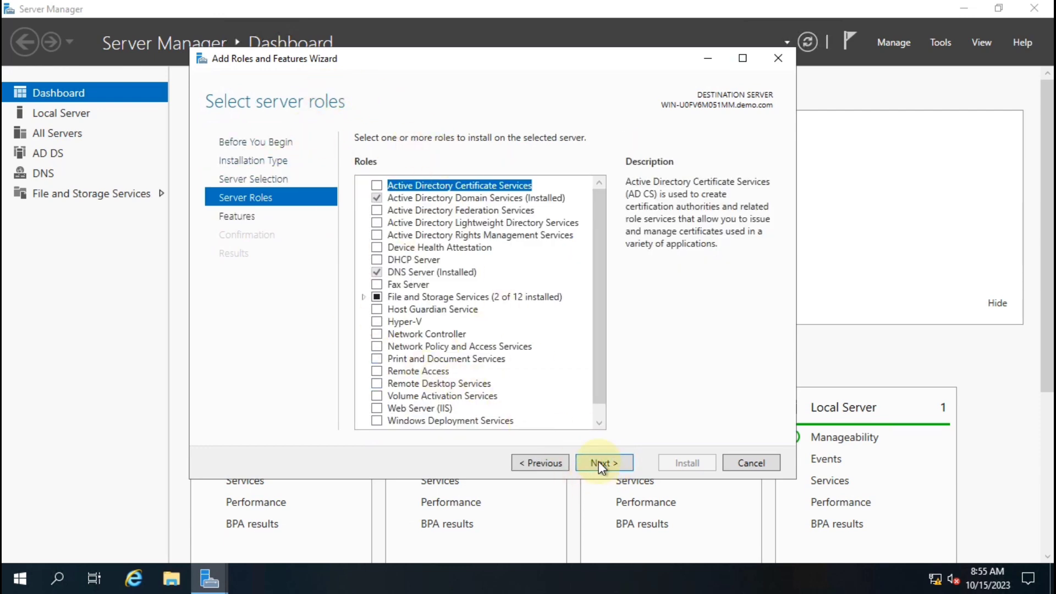
pyautogui.click(599, 465)
pyautogui.scroll(-15, 464, 286)
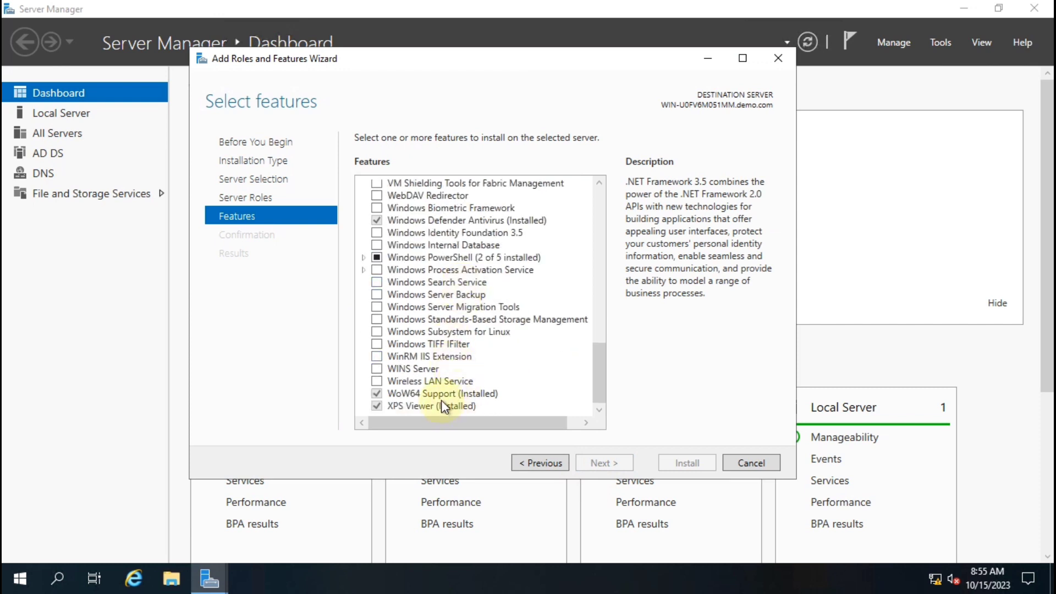
# Install Windows Server Backup with automatic restart allowed
pyautogui.click(426, 295)
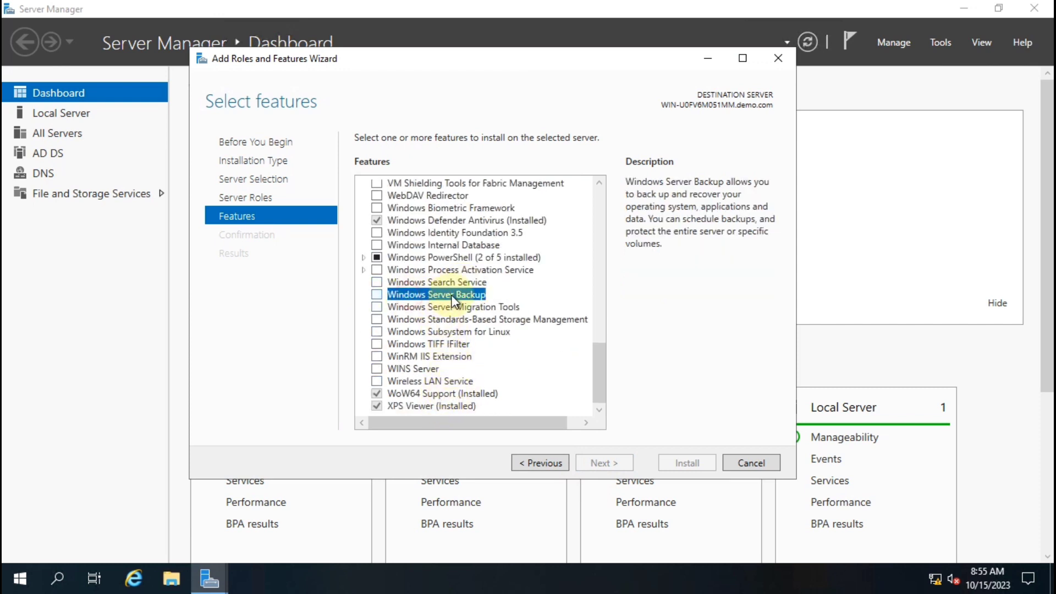
pyautogui.click(377, 295)
pyautogui.click(600, 465)
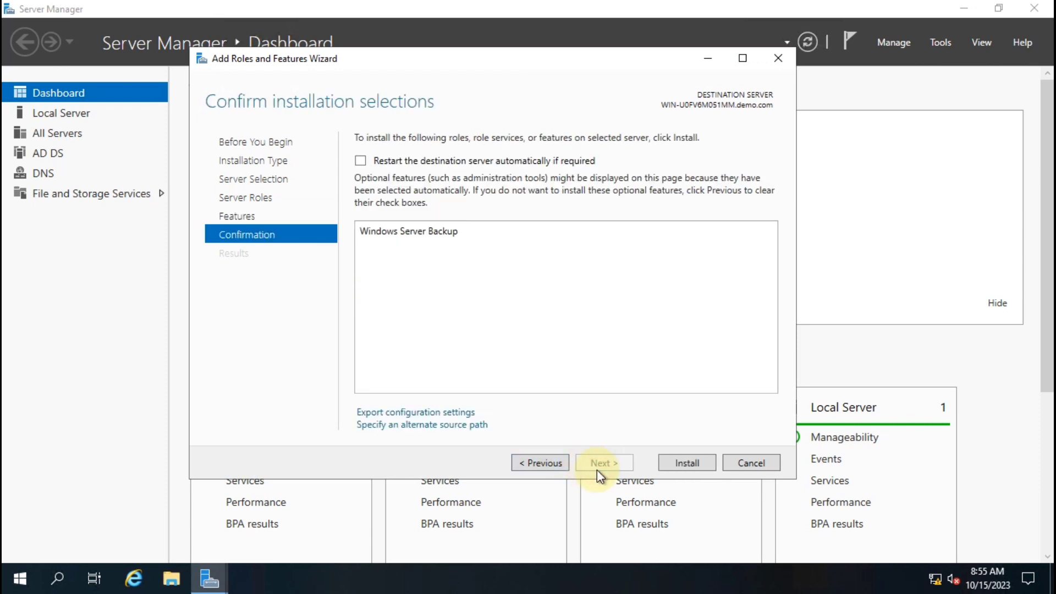
pyautogui.click(409, 162)
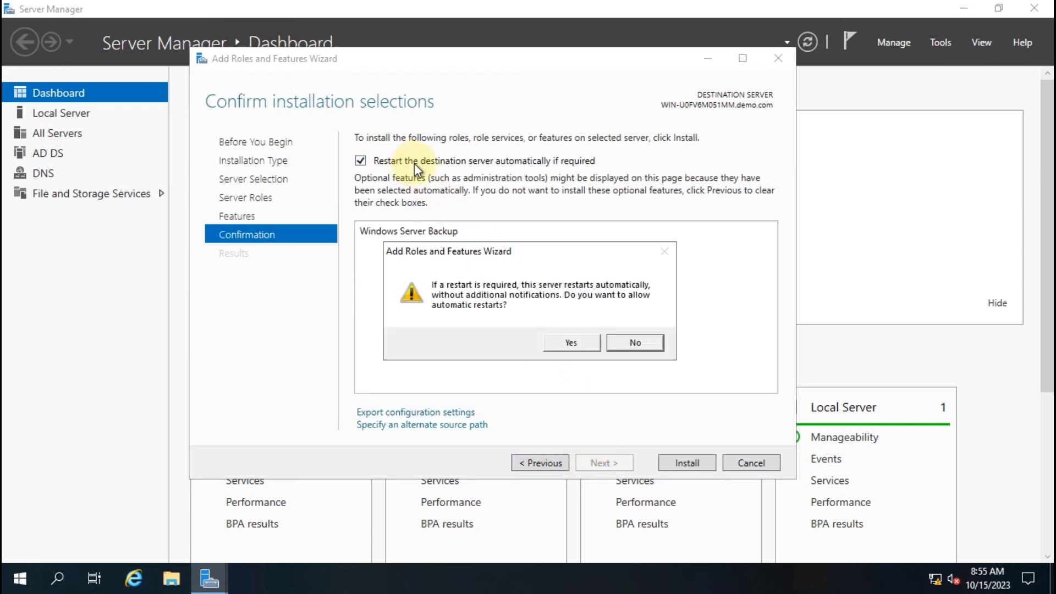
pyautogui.click(575, 342)
pyautogui.click(679, 464)
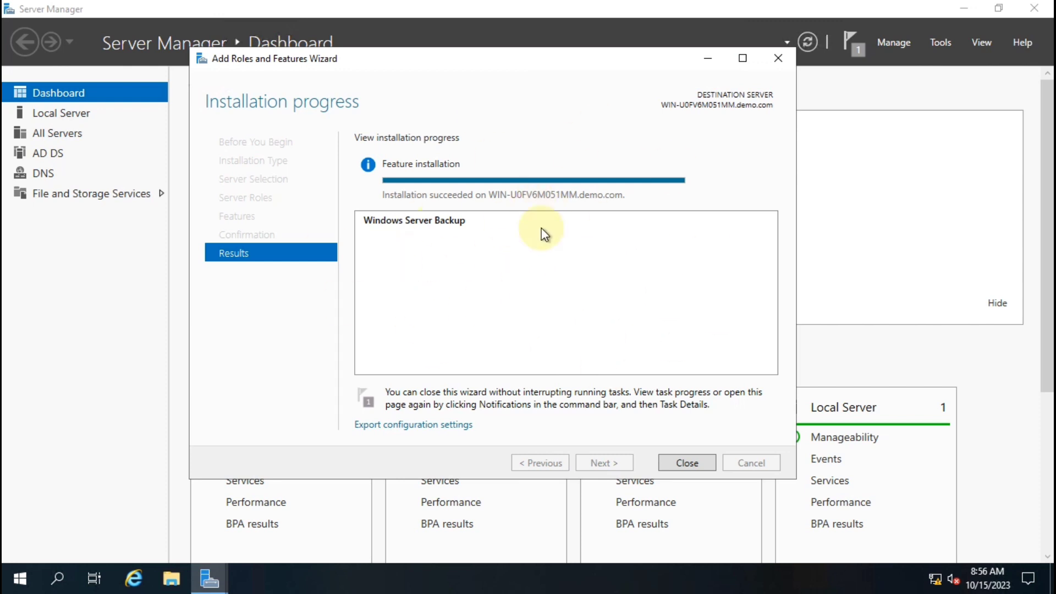
pyautogui.click(688, 463)
# Close Server Manager and refresh the desktop
pyautogui.click(1044, 9)
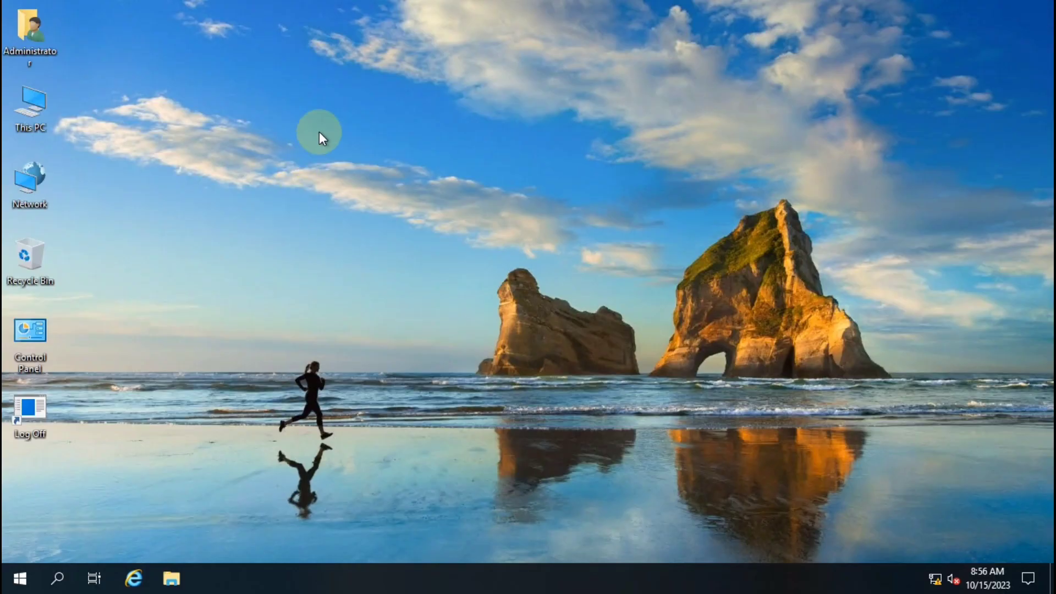
pyautogui.rightClick(318, 134)
pyautogui.click(402, 186)
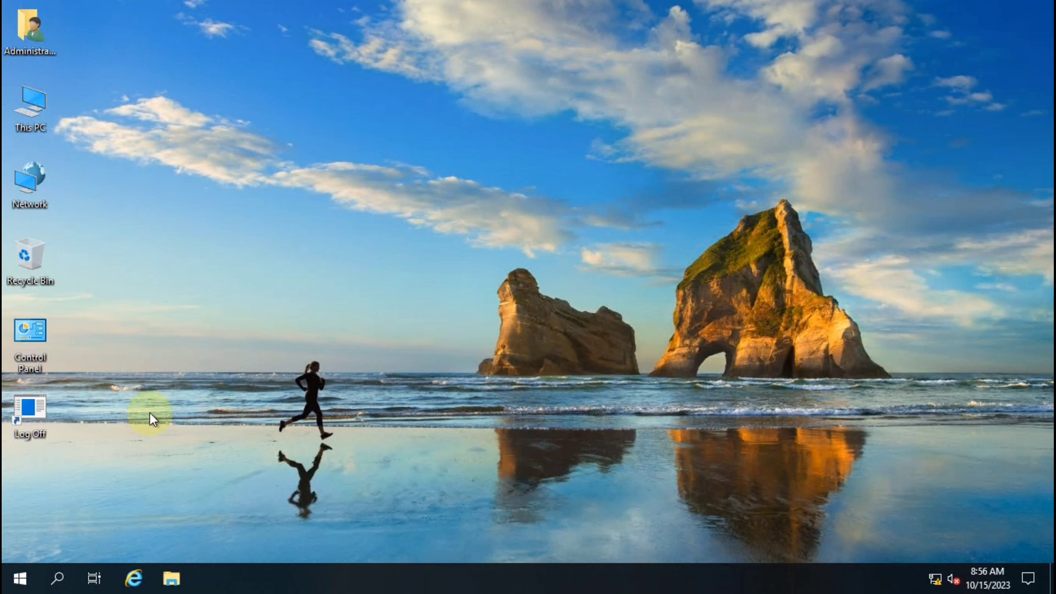
# Launch Windows Server Backup from the maximized Windows Administrative Tools folder
pyautogui.click(39, 568)
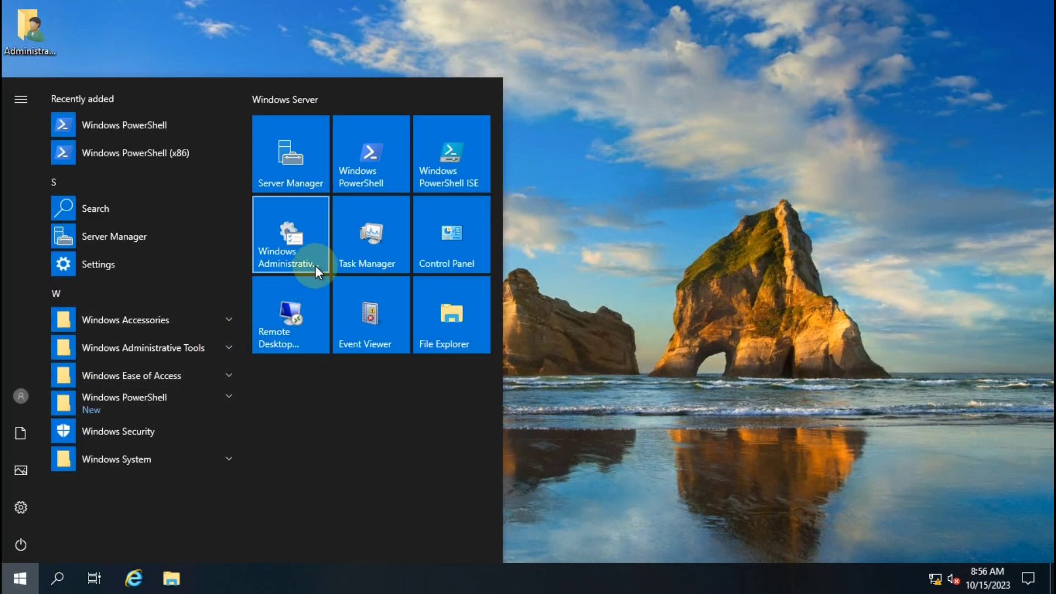
pyautogui.click(292, 246)
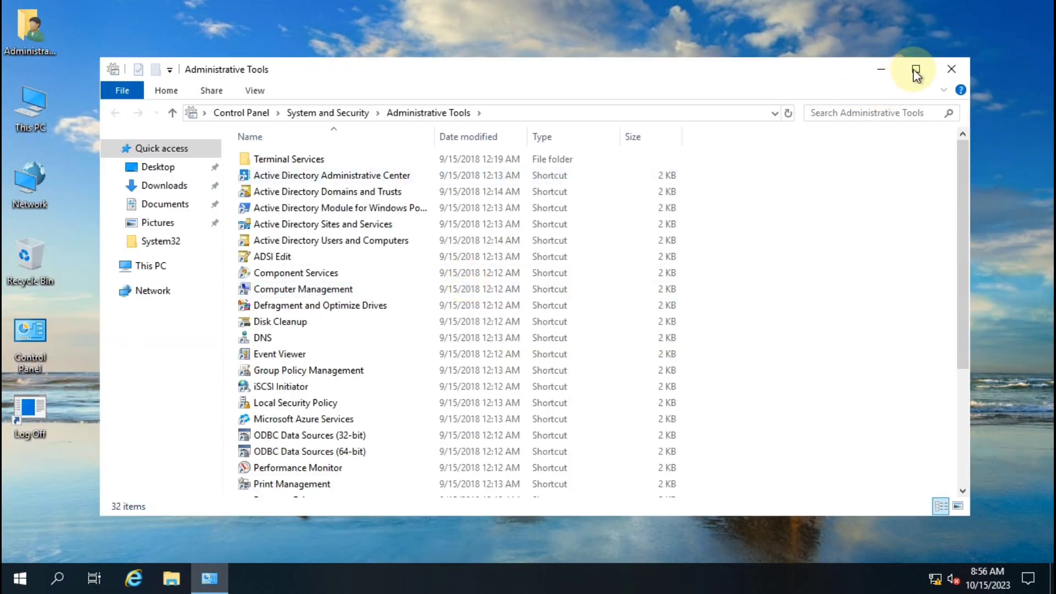
pyautogui.click(916, 70)
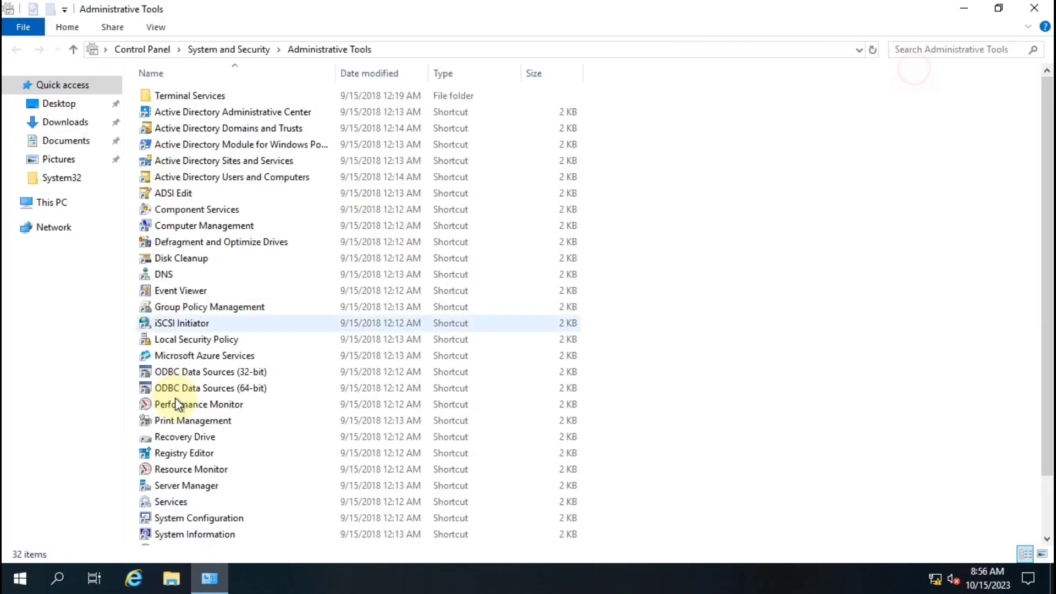
pyautogui.scroll(-2, 270, 396)
pyautogui.click(270, 530)
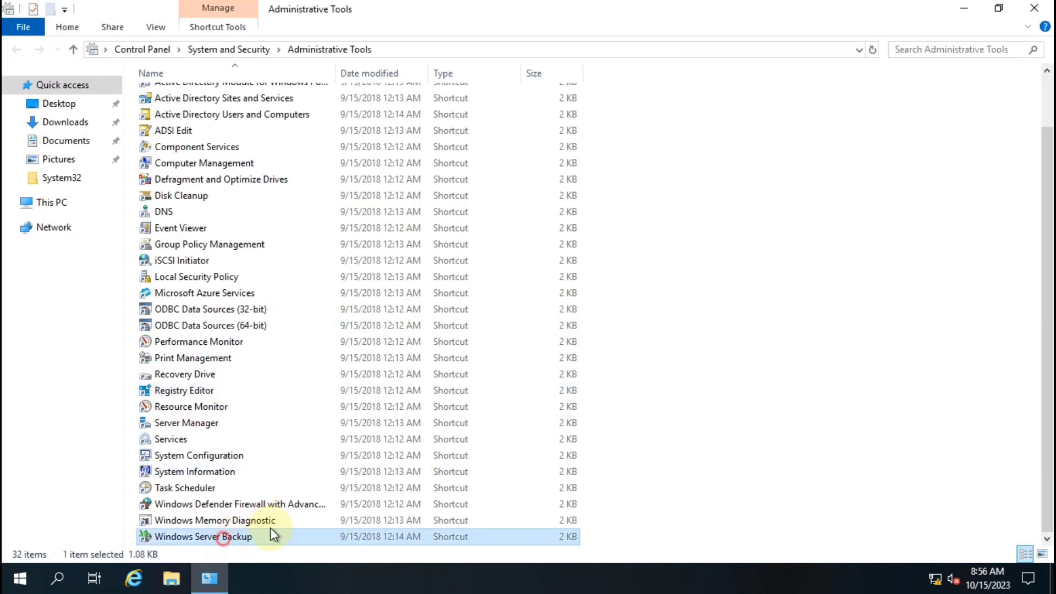
pyautogui.doubleClick(230, 537)
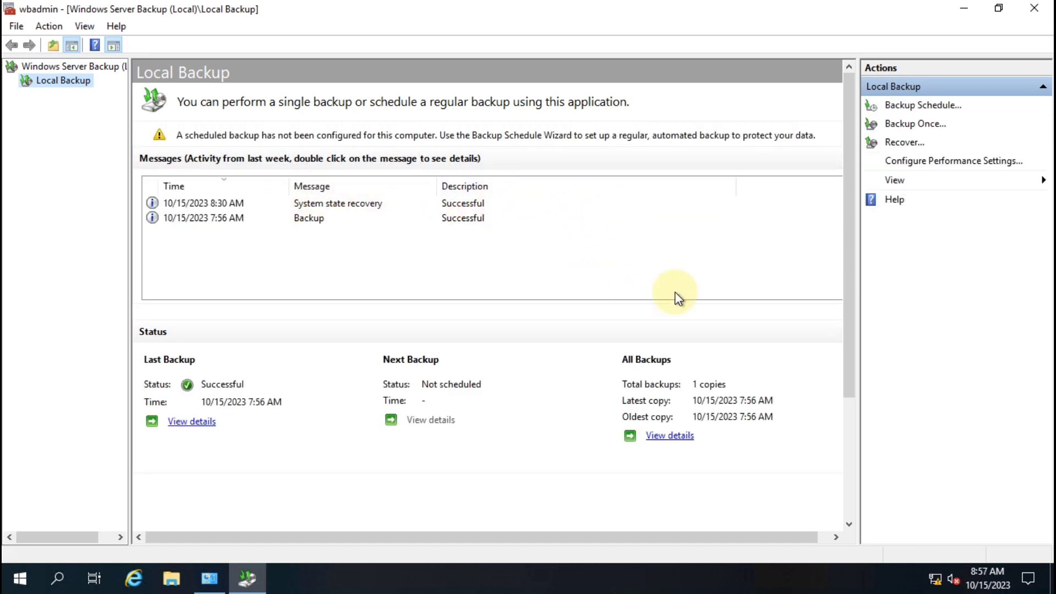
# Start a Backup Once with Different options and a Custom configuration
pyautogui.click(918, 125)
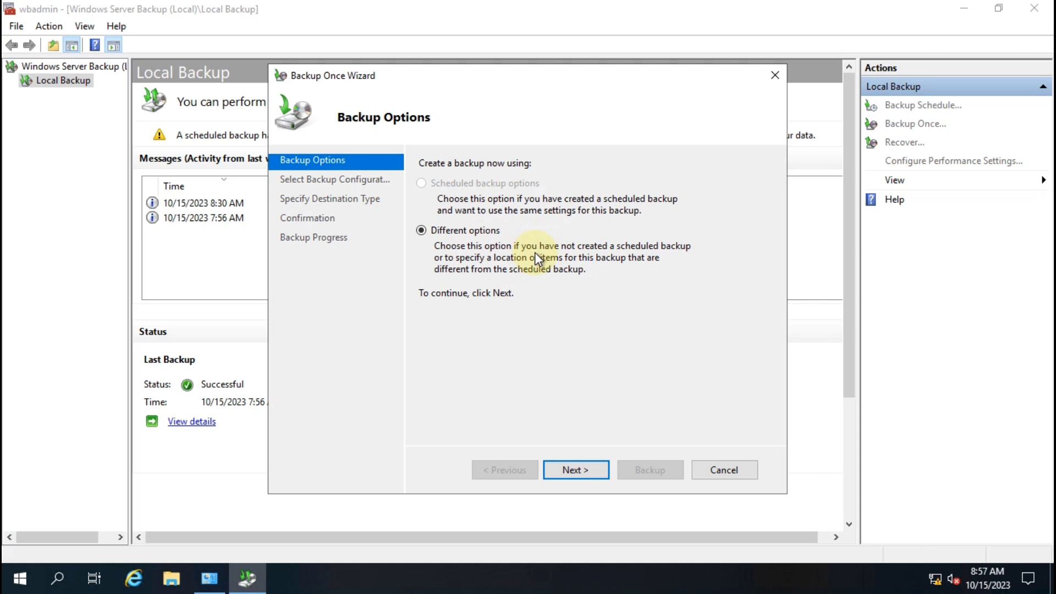
pyautogui.click(572, 470)
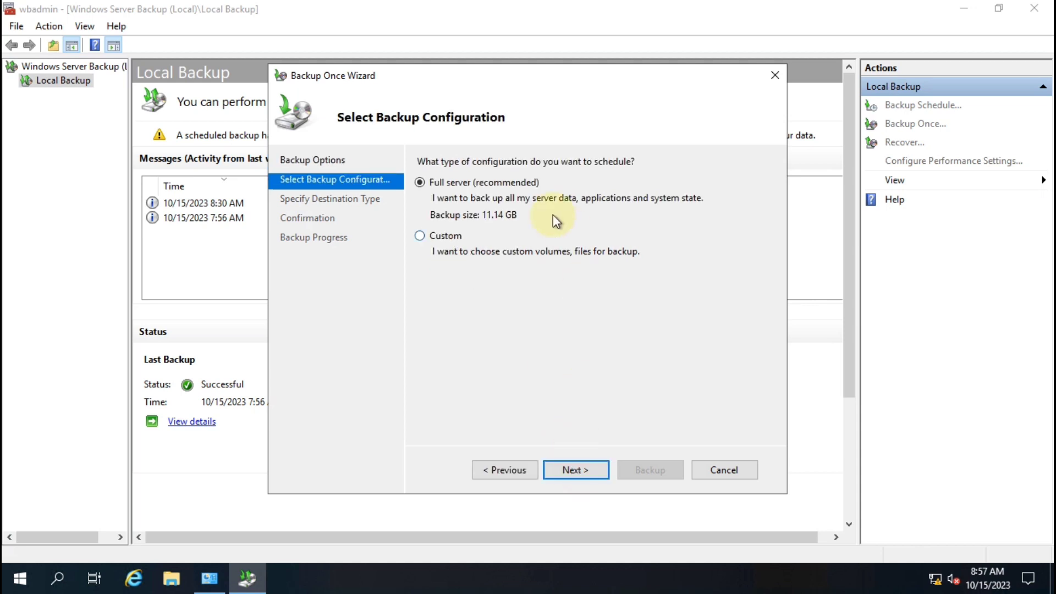
pyautogui.click(436, 236)
pyautogui.click(576, 473)
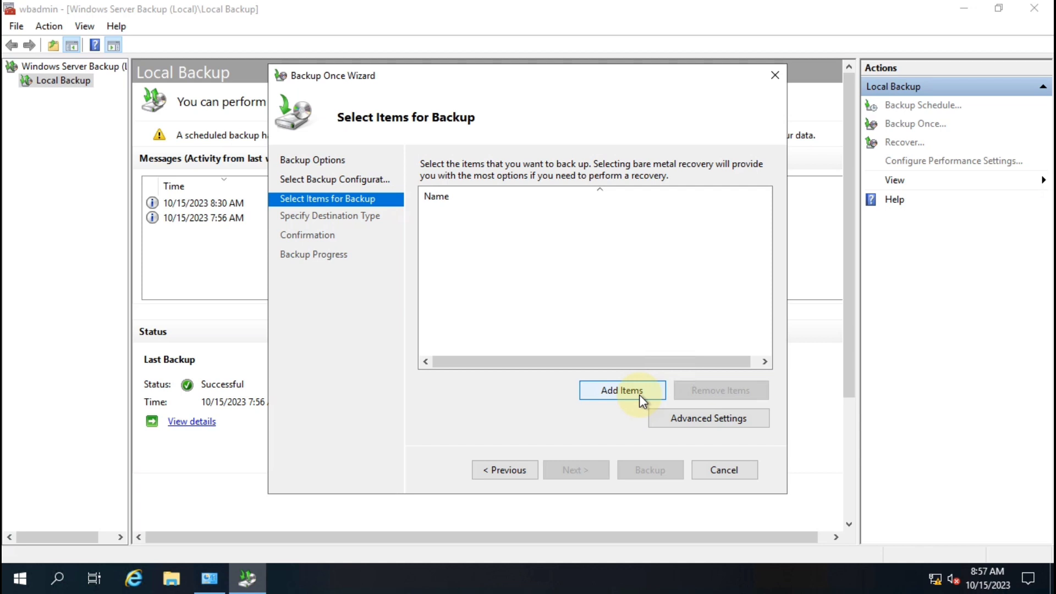
# Add System state as the only item to back up
pyautogui.click(632, 395)
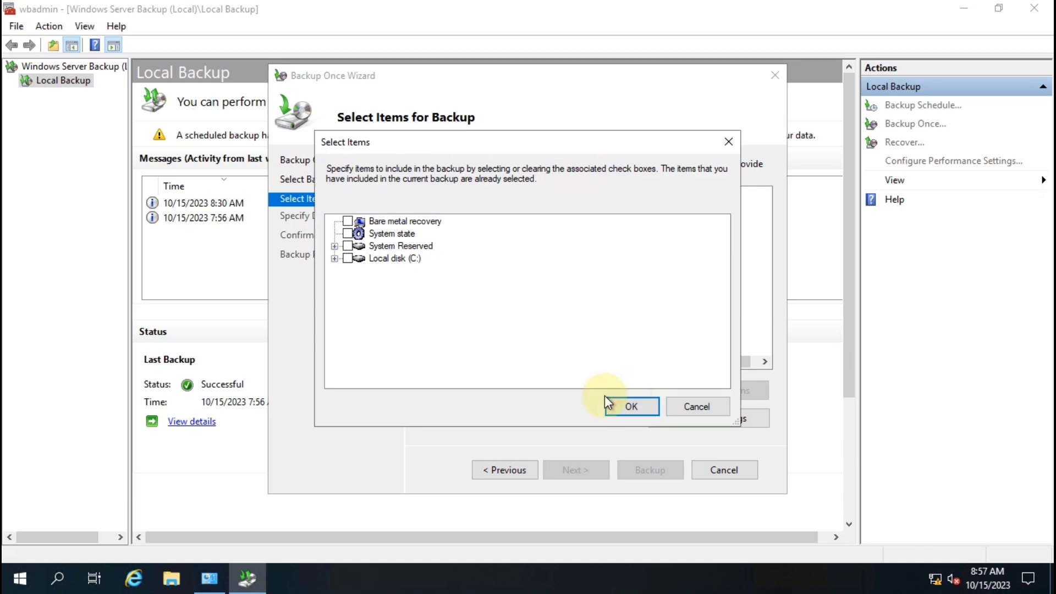
pyautogui.click(391, 235)
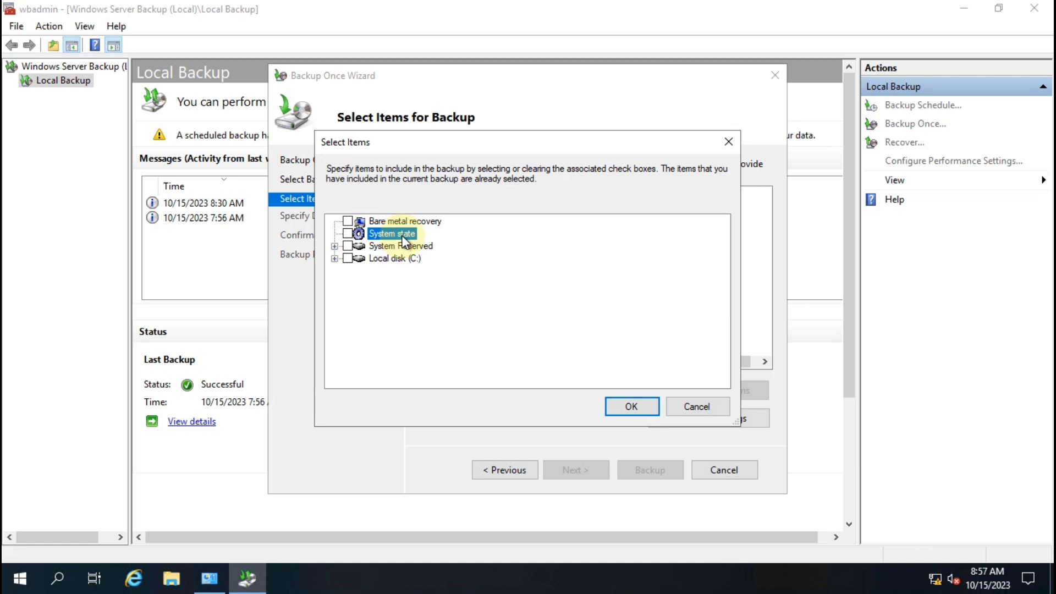
pyautogui.click(349, 235)
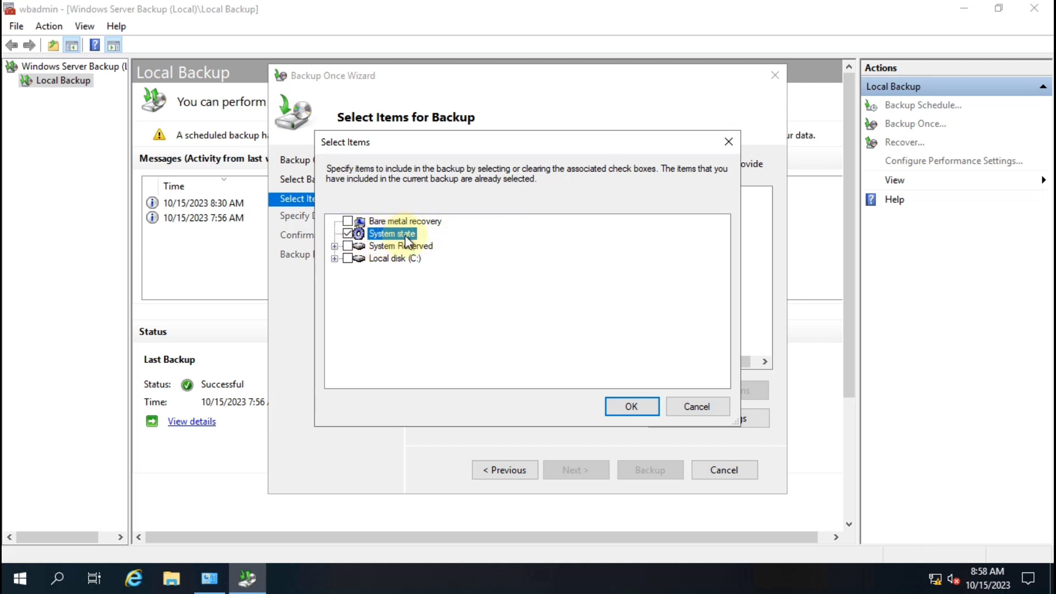
pyautogui.click(632, 407)
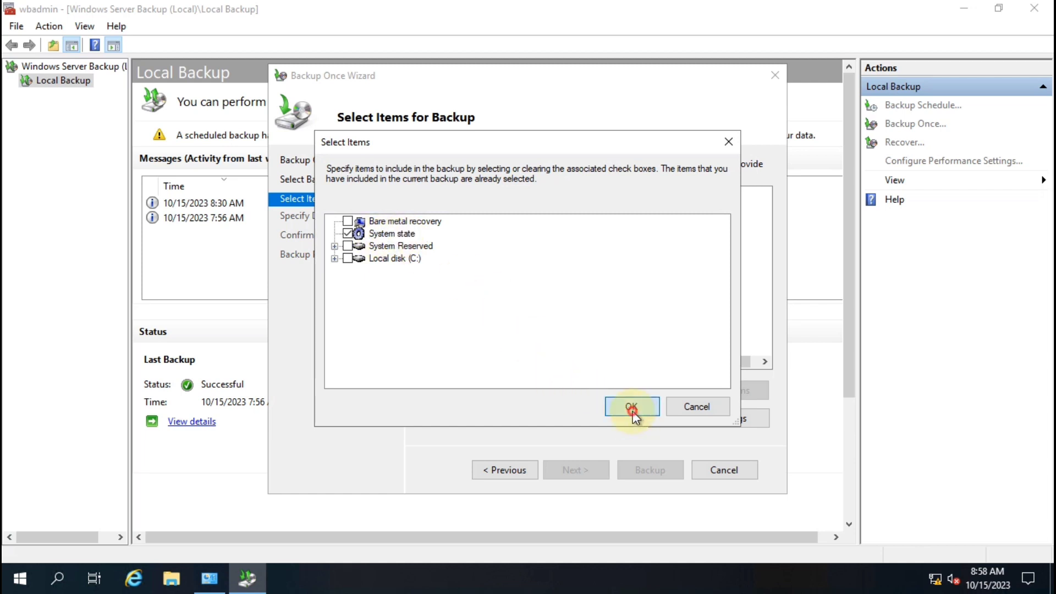
pyautogui.click(451, 213)
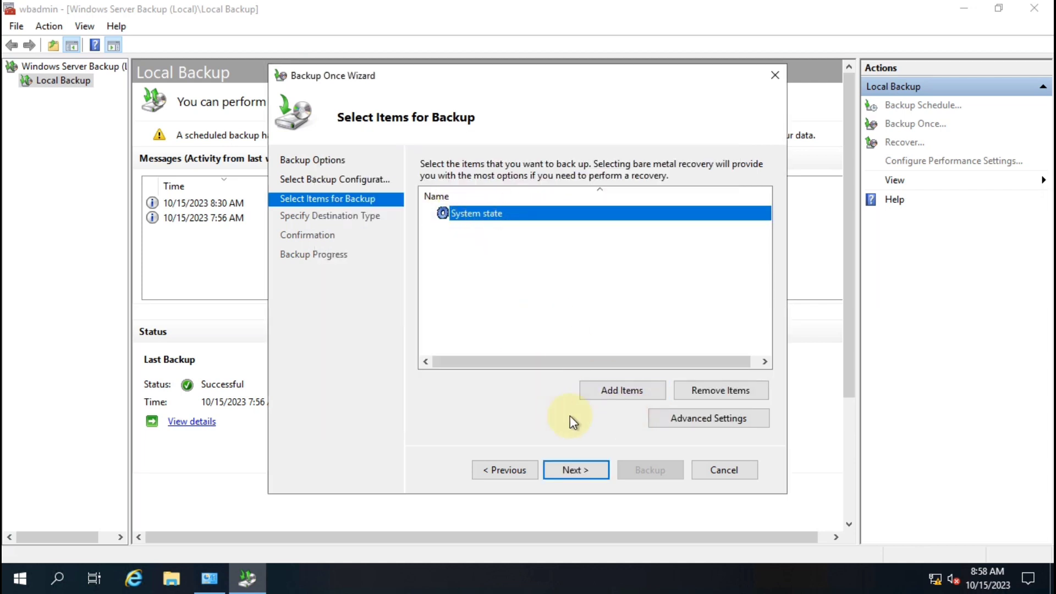
# Choose Remote shared folder as the backup destination type
pyautogui.click(574, 471)
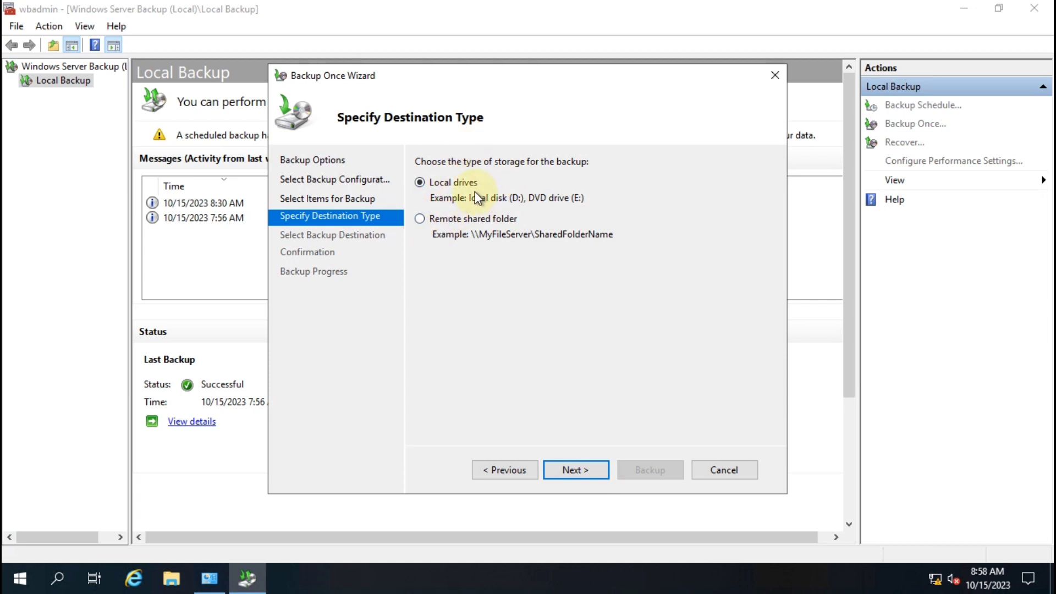
pyautogui.click(455, 220)
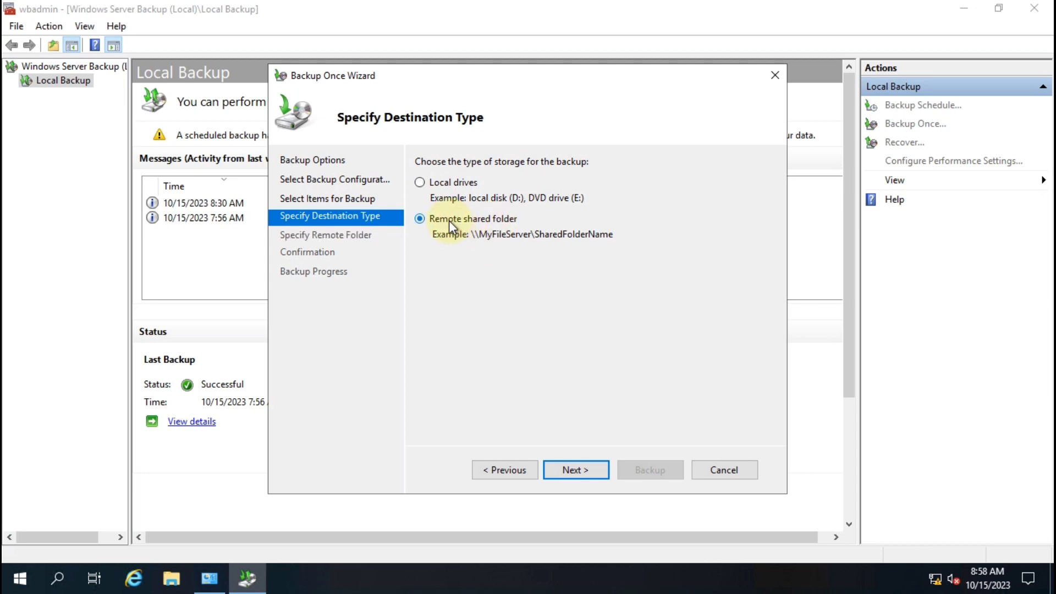
# Set the backup location to \\10.0.0.2\Active Directory Backup and proceed to Confirmation
pyautogui.click(587, 471)
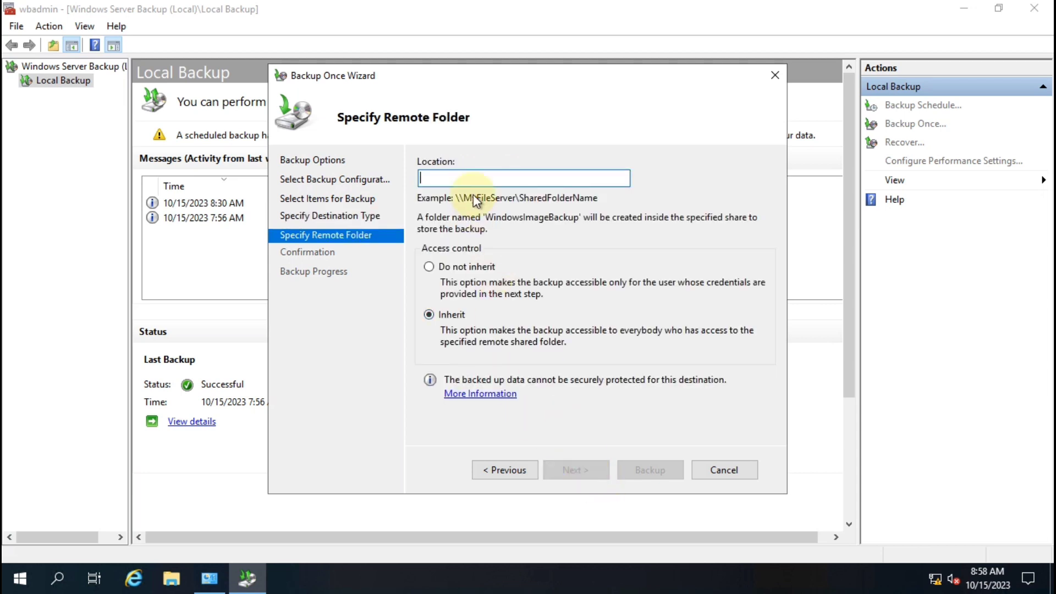
pyautogui.write('\\\\')
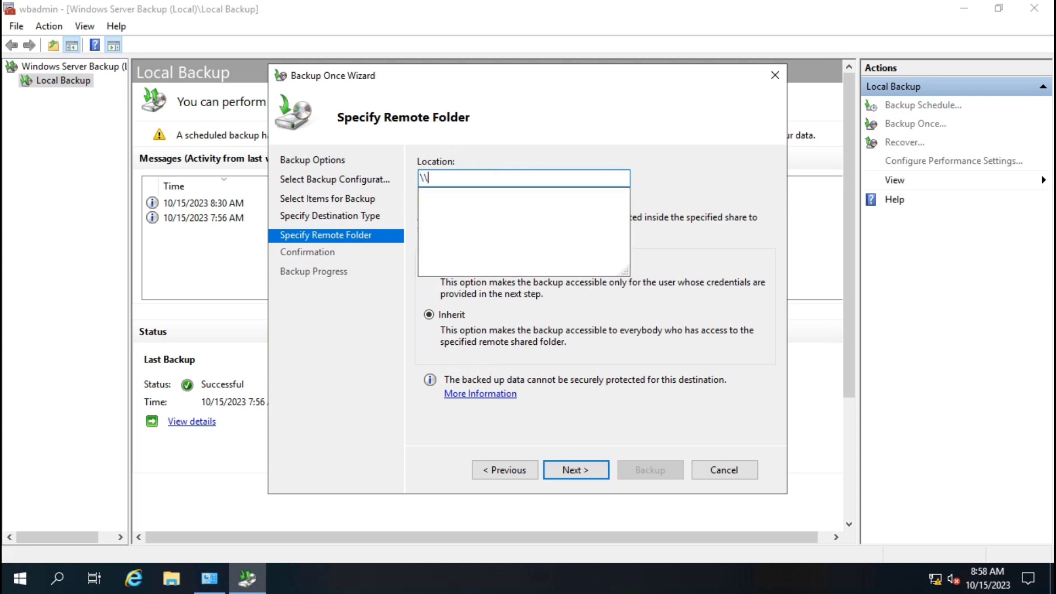
pyautogui.write('10.0.0.2')
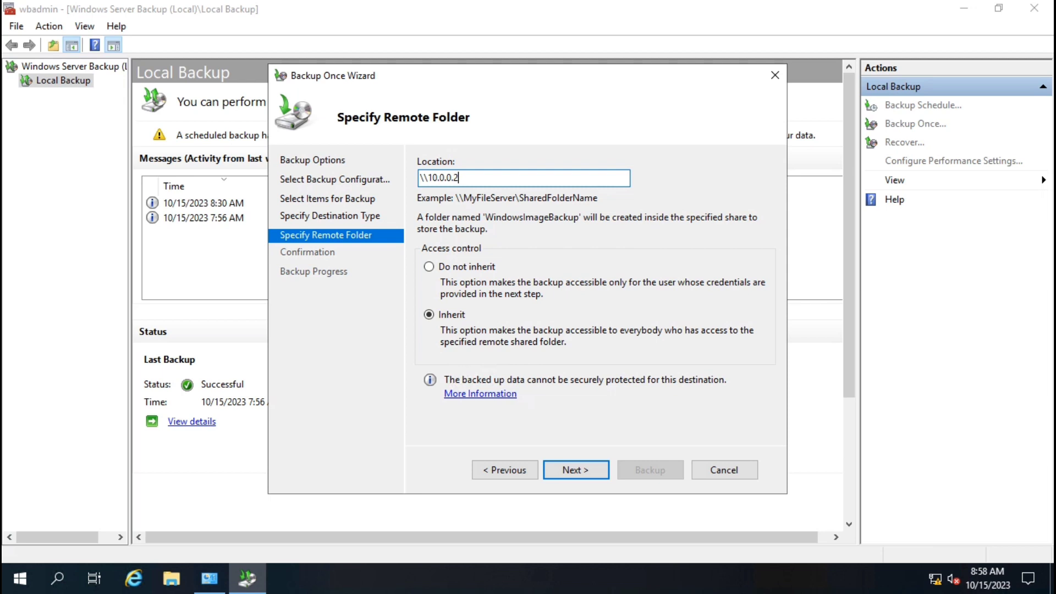
pyautogui.write('\\')
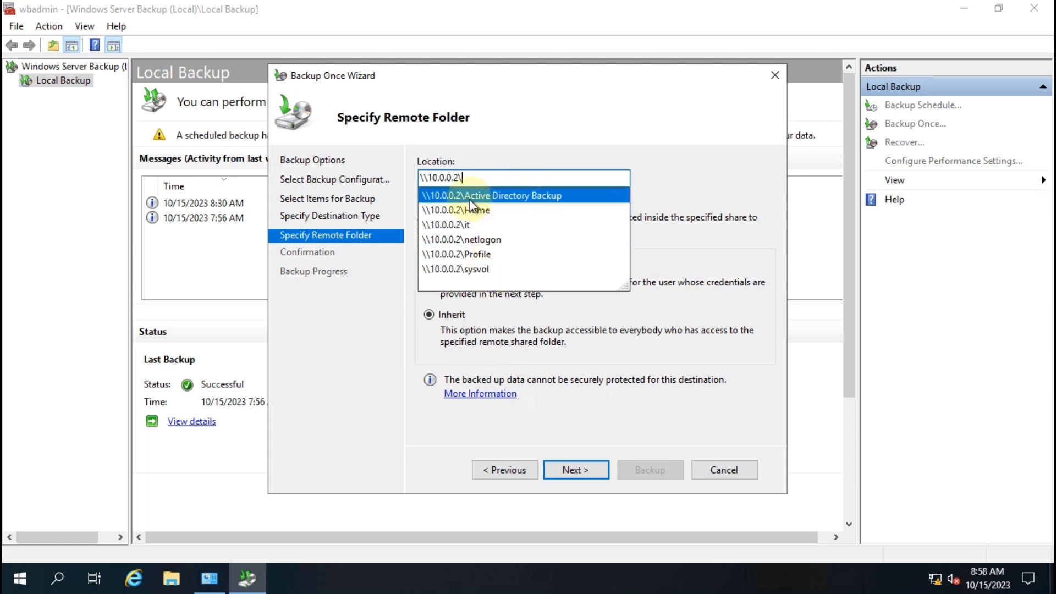
pyautogui.click(534, 195)
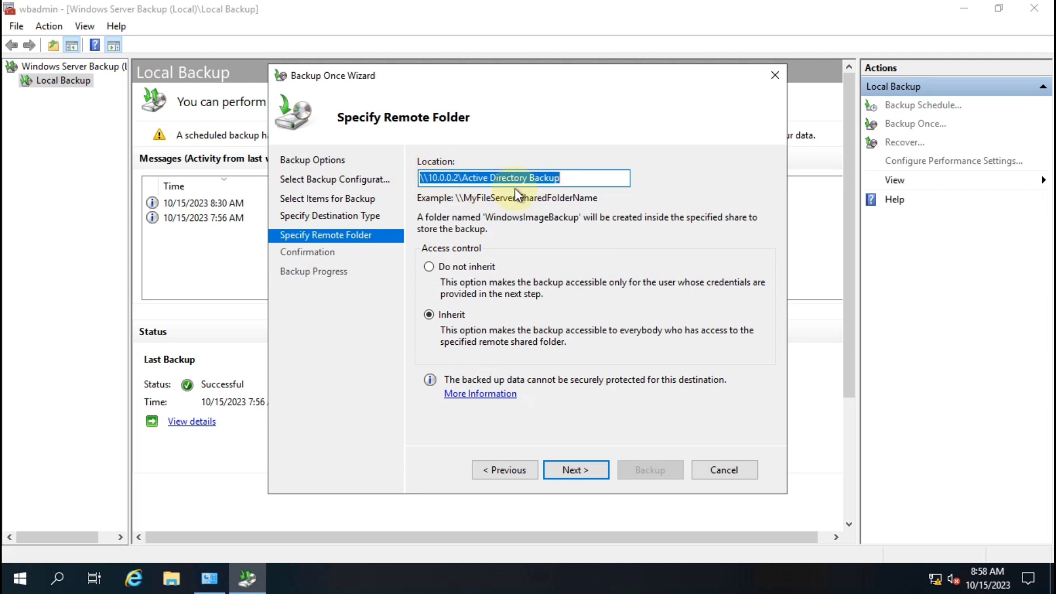
pyautogui.click(582, 476)
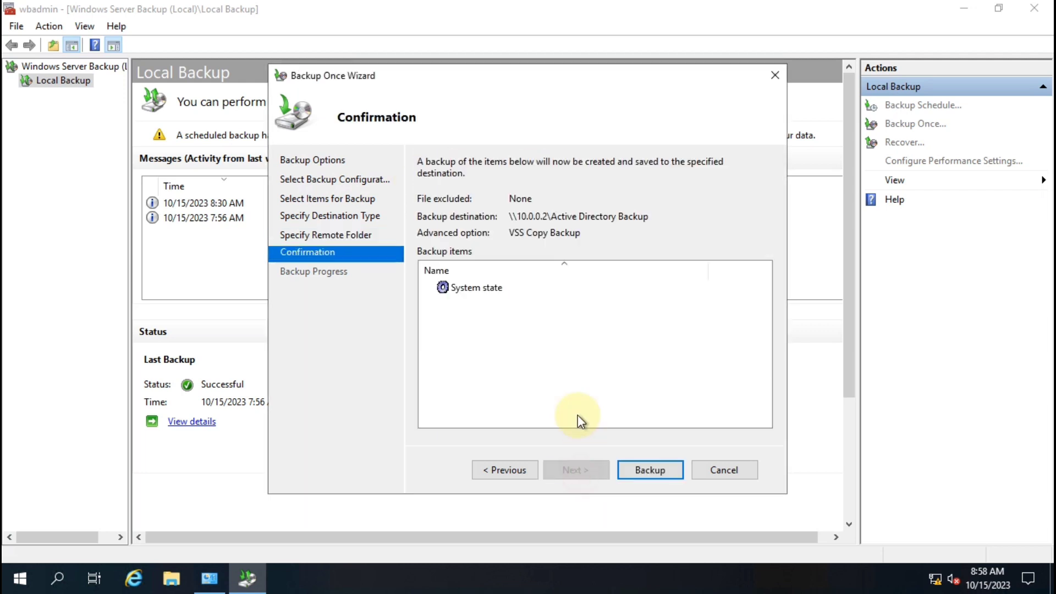
# Launch the System state backup to the Active Directory Backup share, then minimize the Server-2019 VM window
pyautogui.click(479, 288)
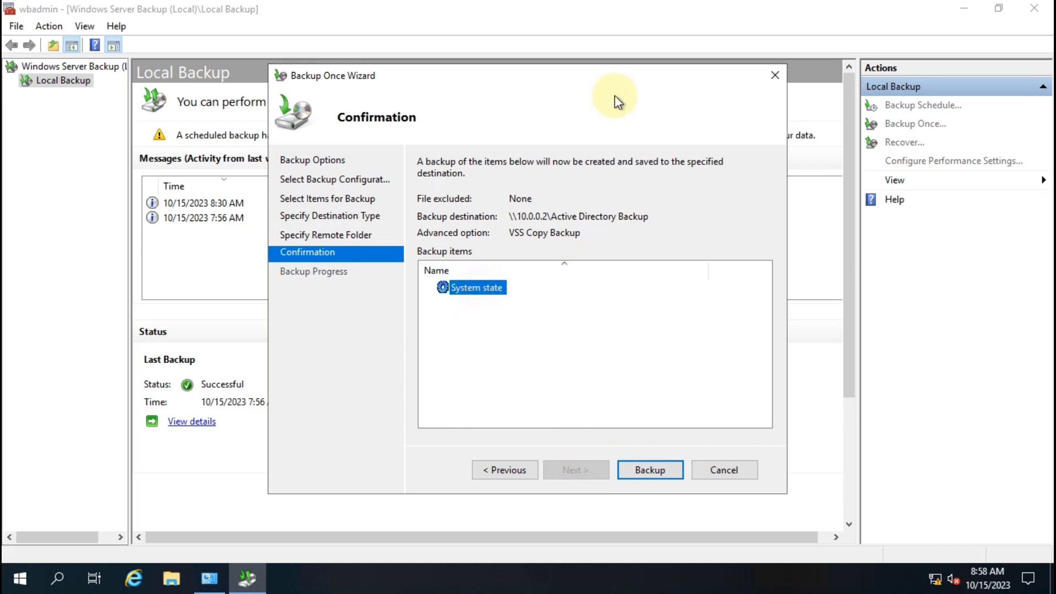
pyautogui.click(648, 475)
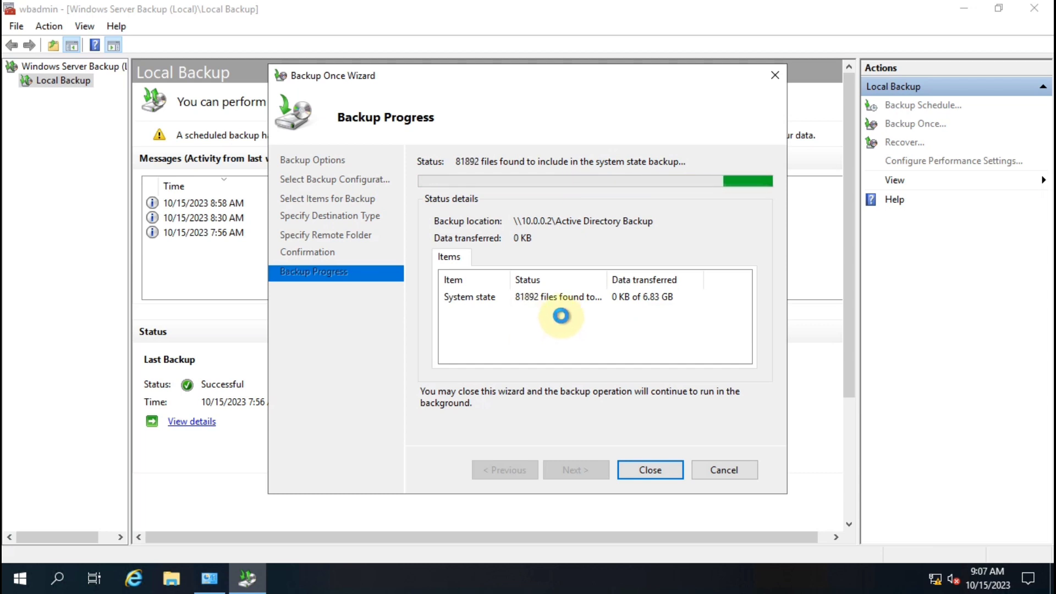
pyautogui.moveTo(637, 1)
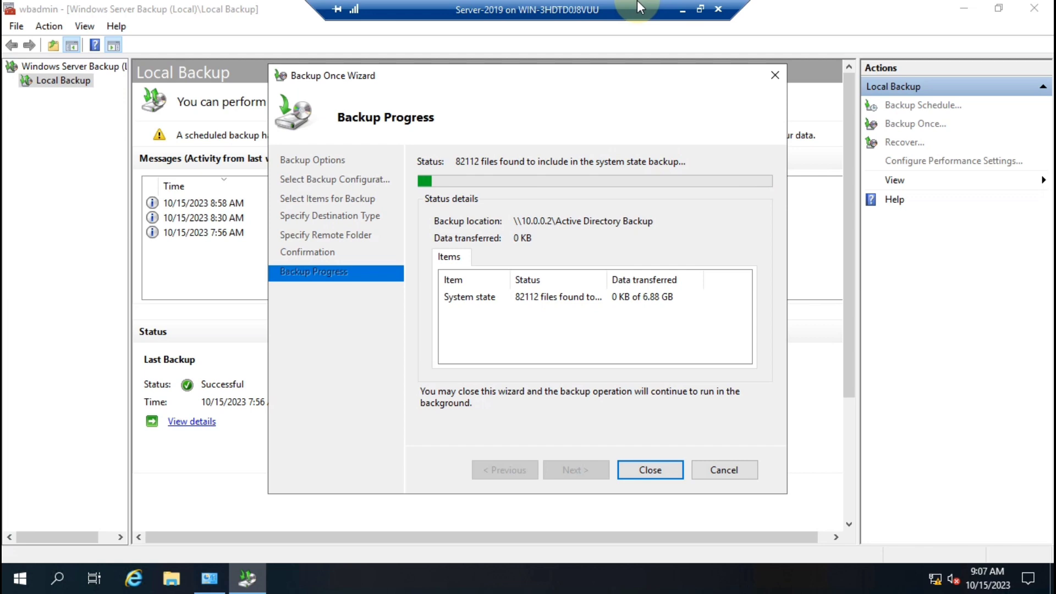
pyautogui.click(682, 10)
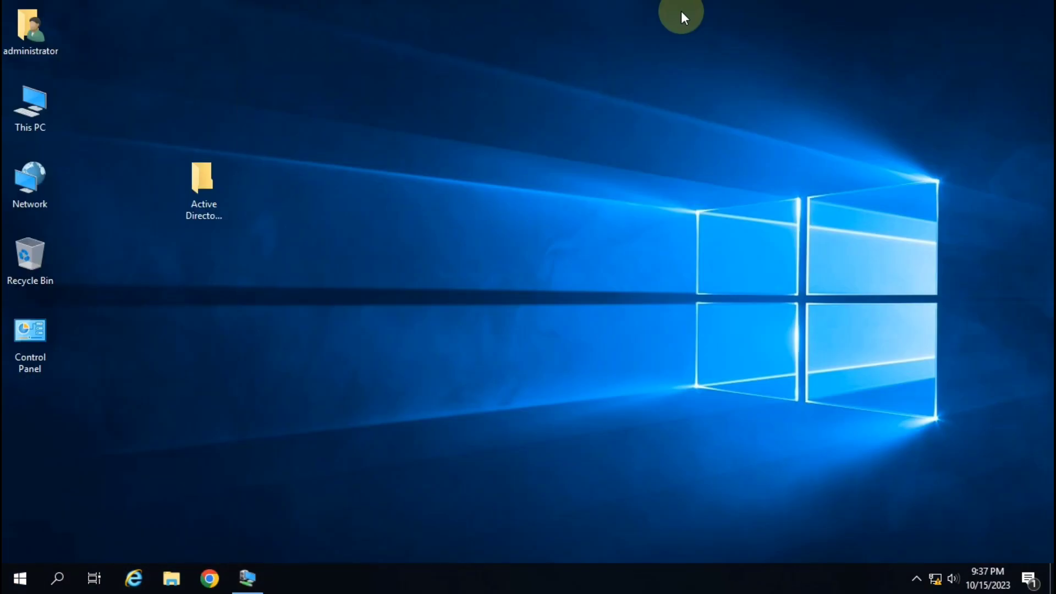
pyautogui.rightClick(212, 195)
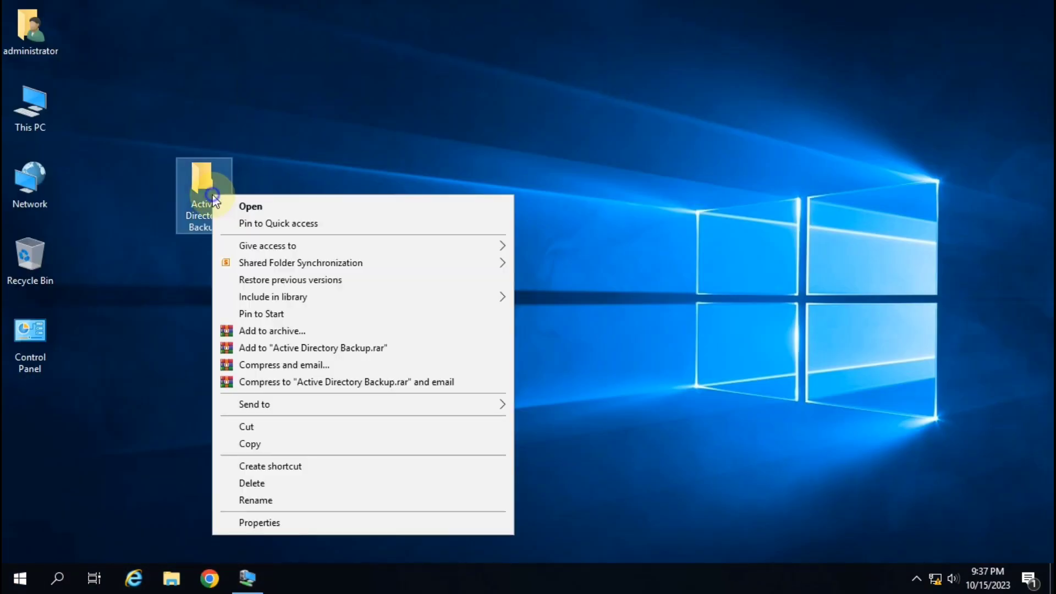
pyautogui.click(278, 530)
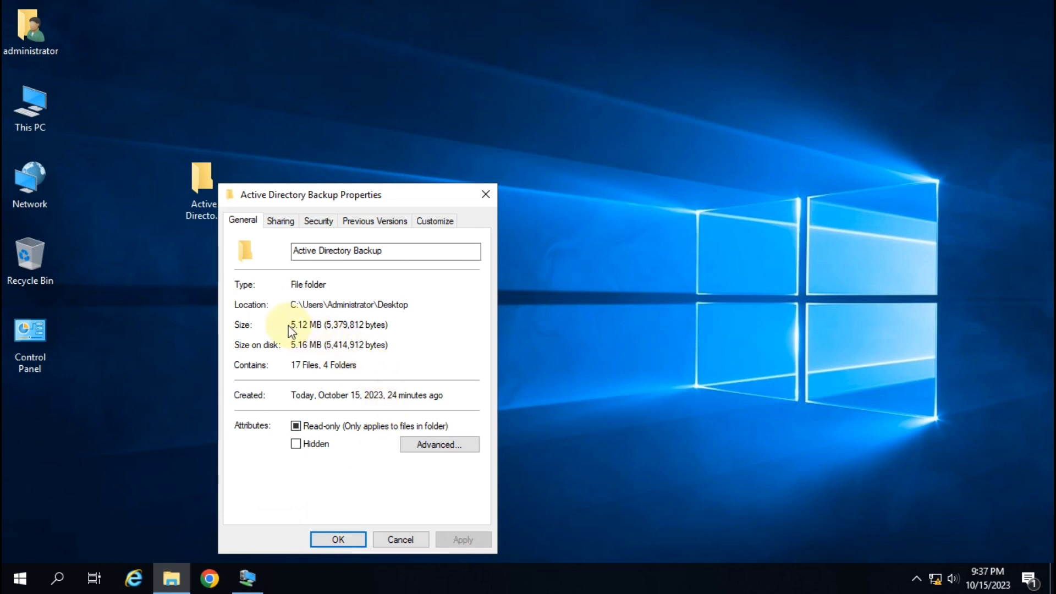
pyautogui.click(484, 195)
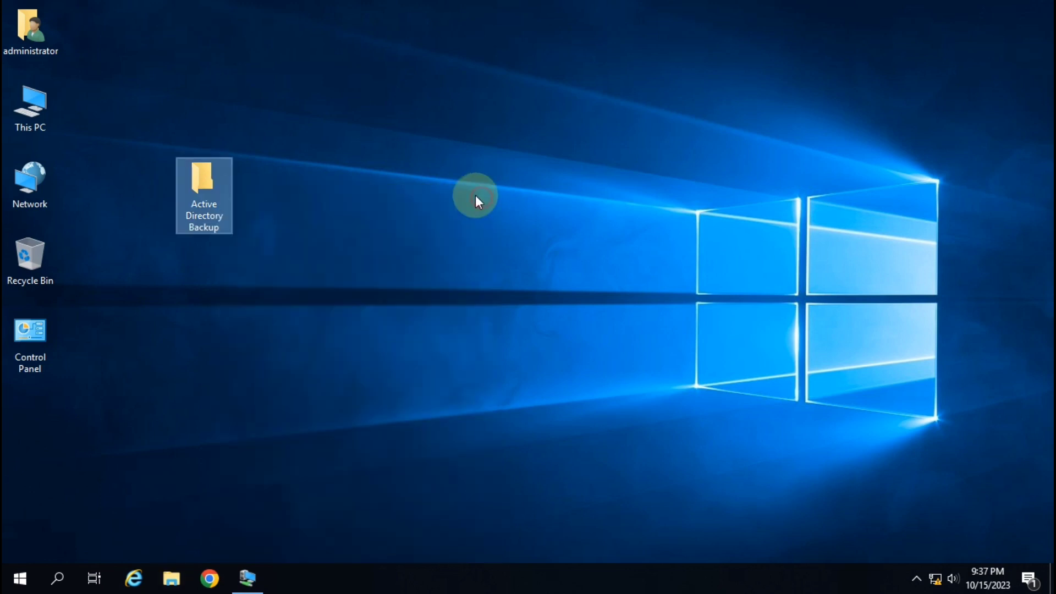
pyautogui.doubleClick(229, 193)
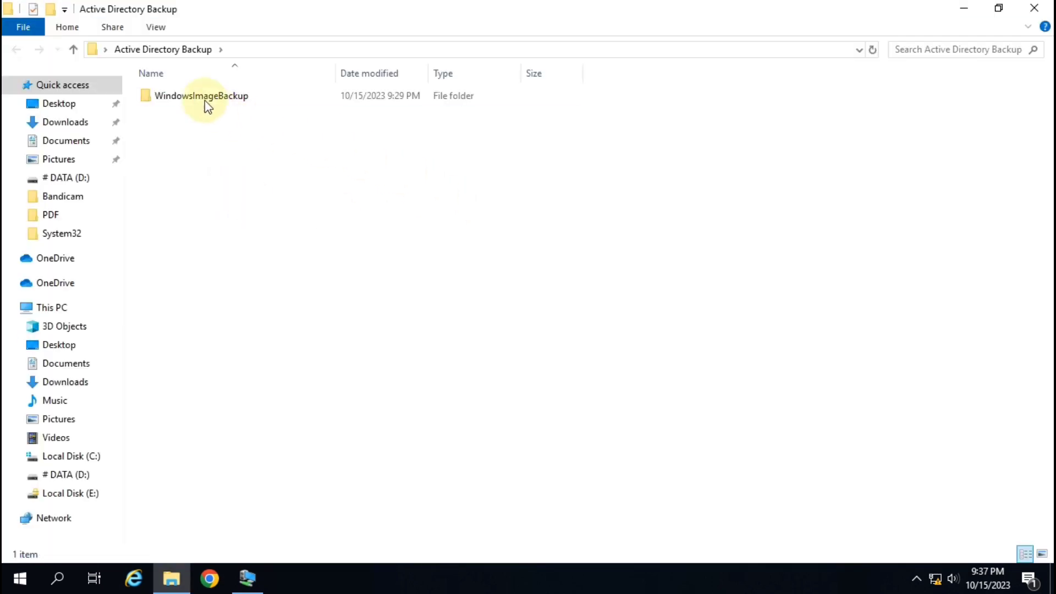
pyautogui.click(1034, 7)
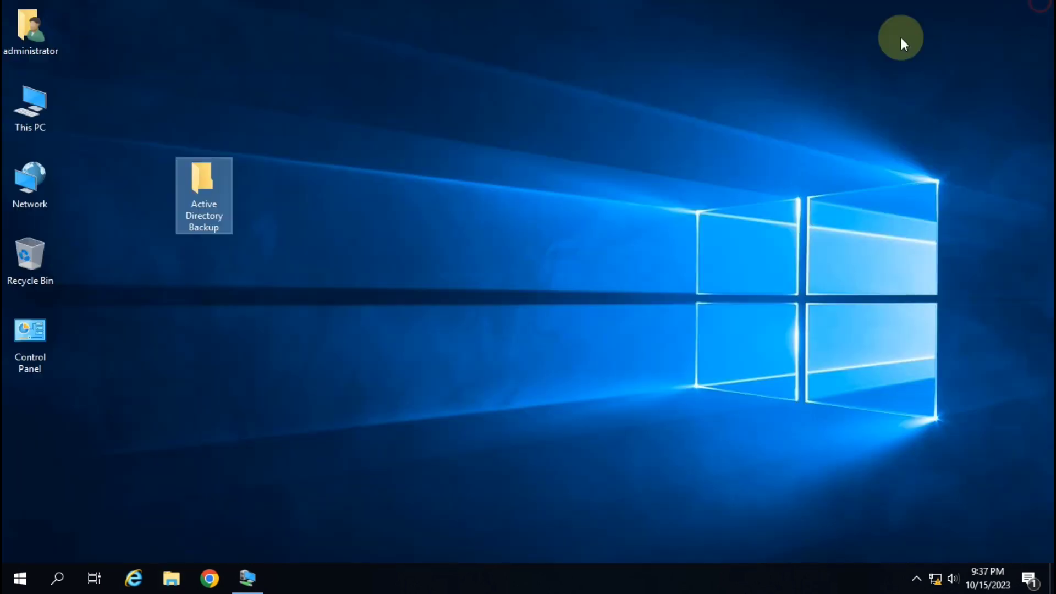
pyautogui.moveTo(219, 231)
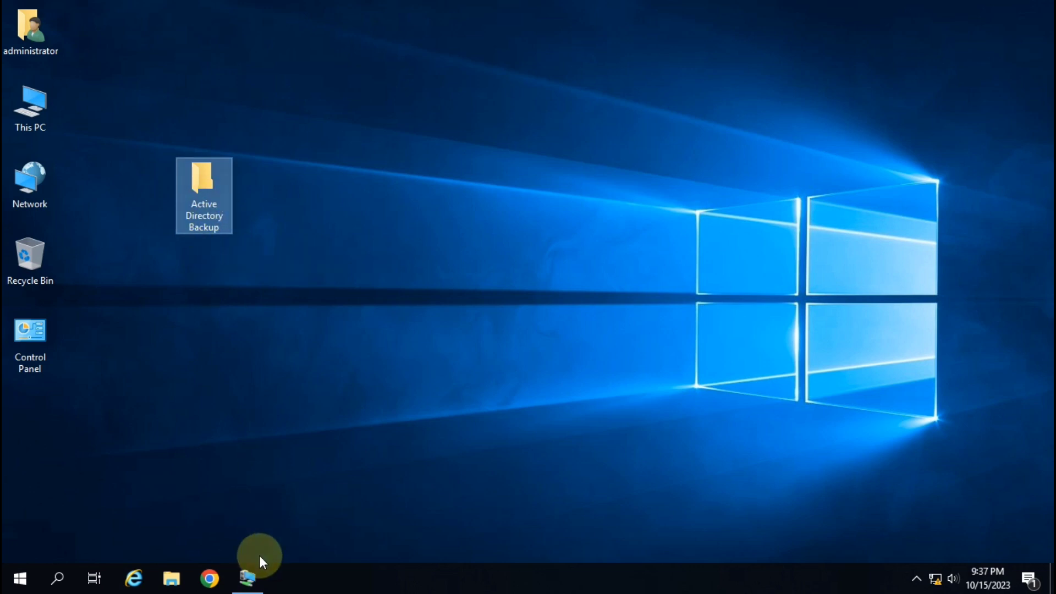
# Bring the Server-2019 VM window back to watch the backup progress, now 1.32 GB of 7.32 GB
pyautogui.moveTo(251, 587)
pyautogui.click(231, 514)
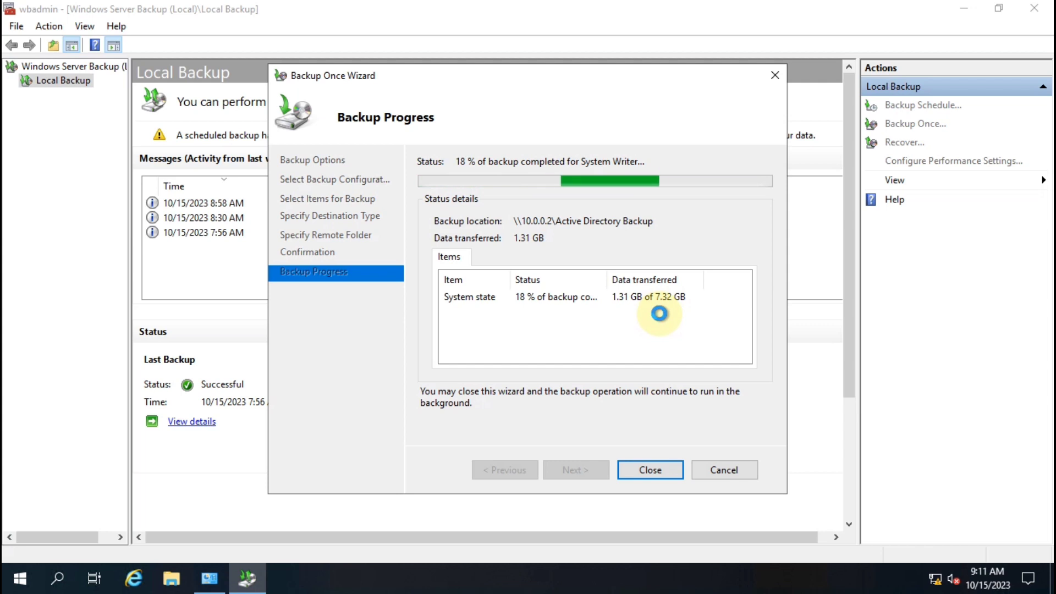
pyautogui.moveTo(562, 7)
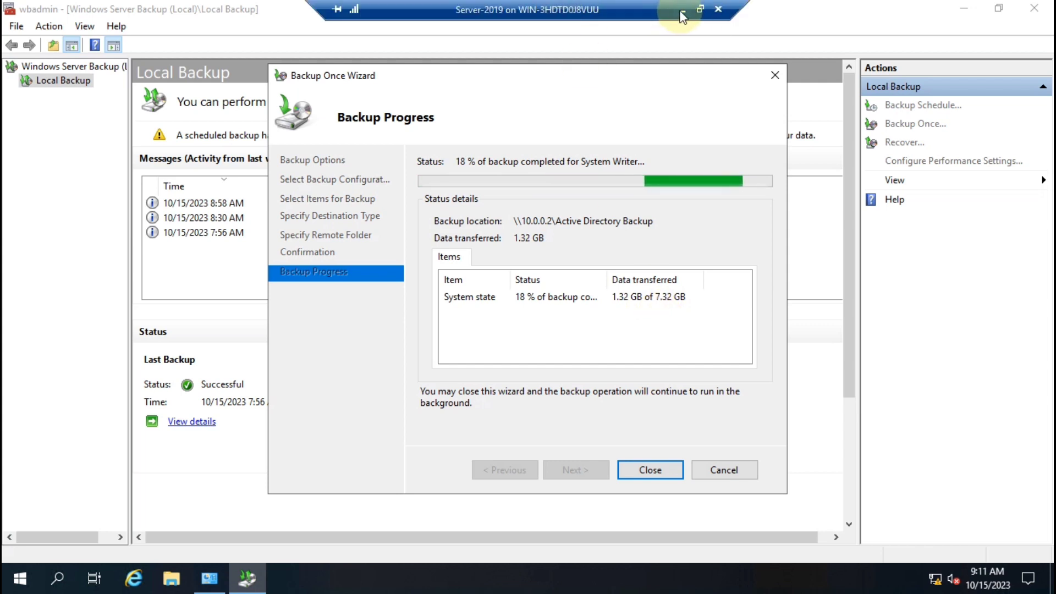
pyautogui.click(681, 11)
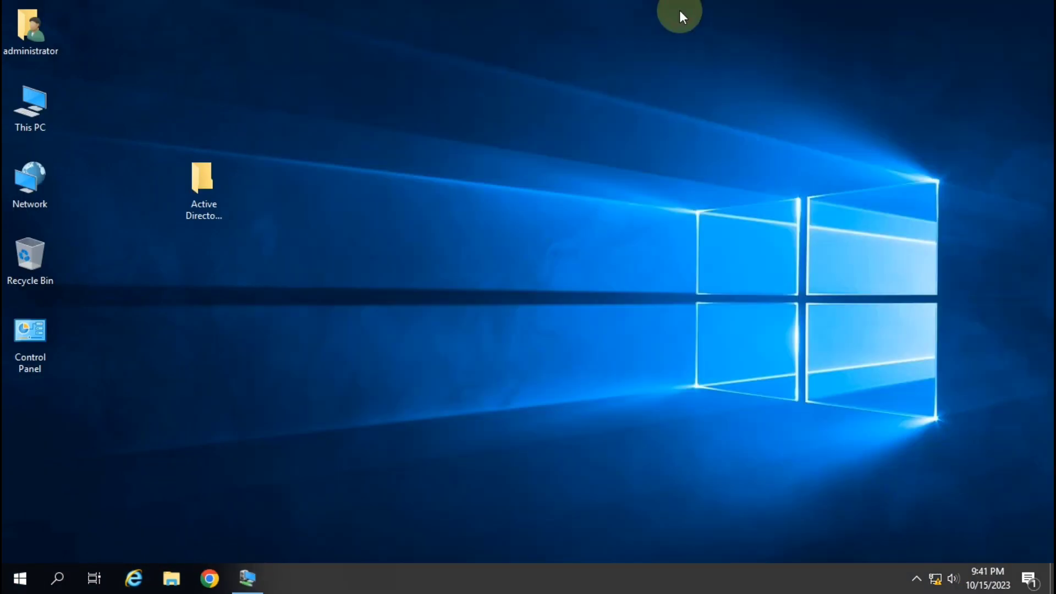
pyautogui.rightClick(203, 215)
pyautogui.click(279, 545)
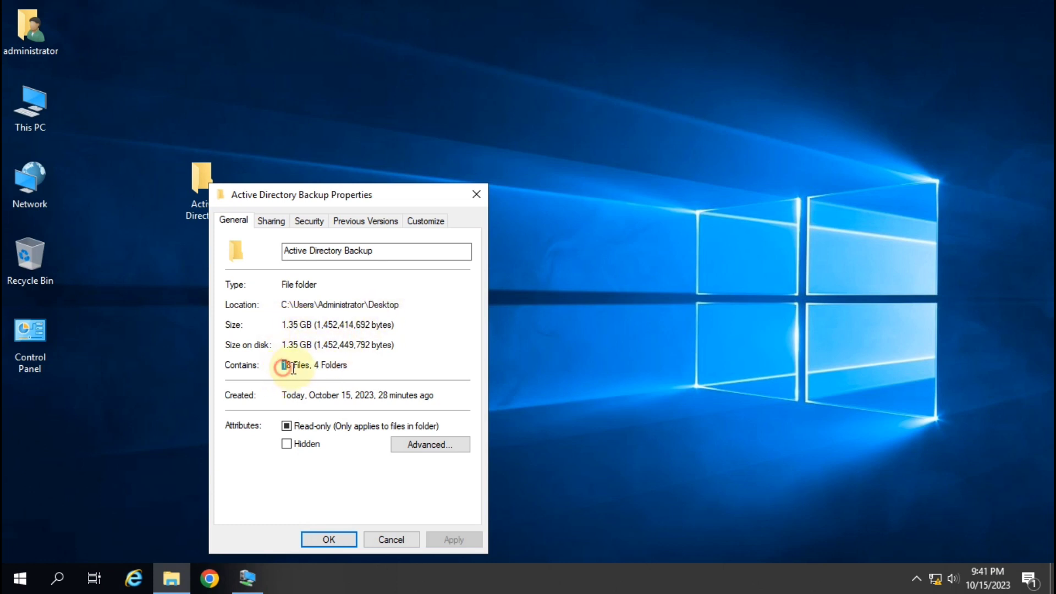
pyautogui.moveTo(282, 366); pyautogui.dragTo(354, 367)
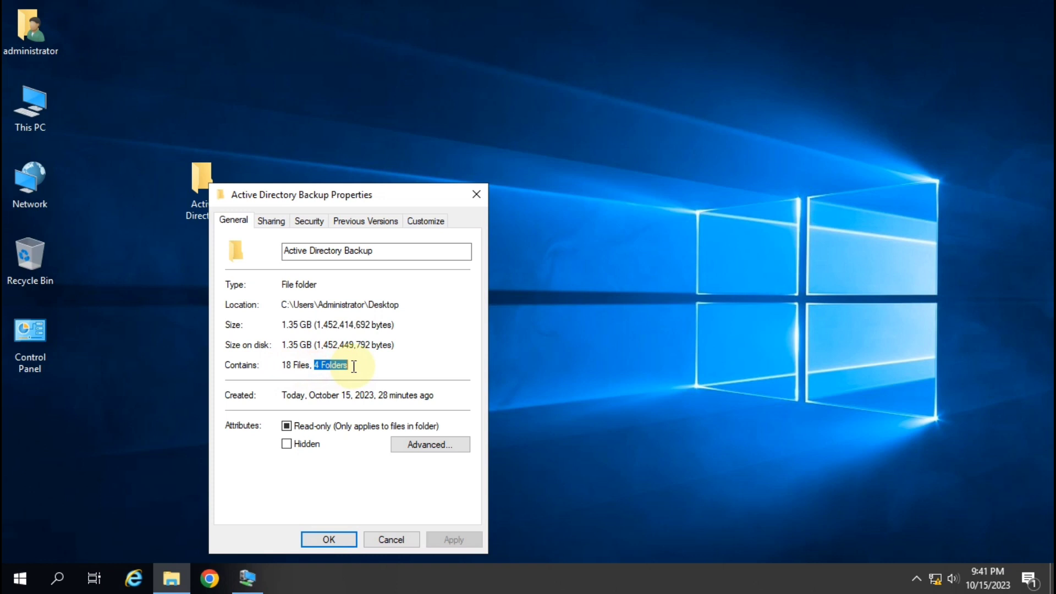
pyautogui.click(385, 542)
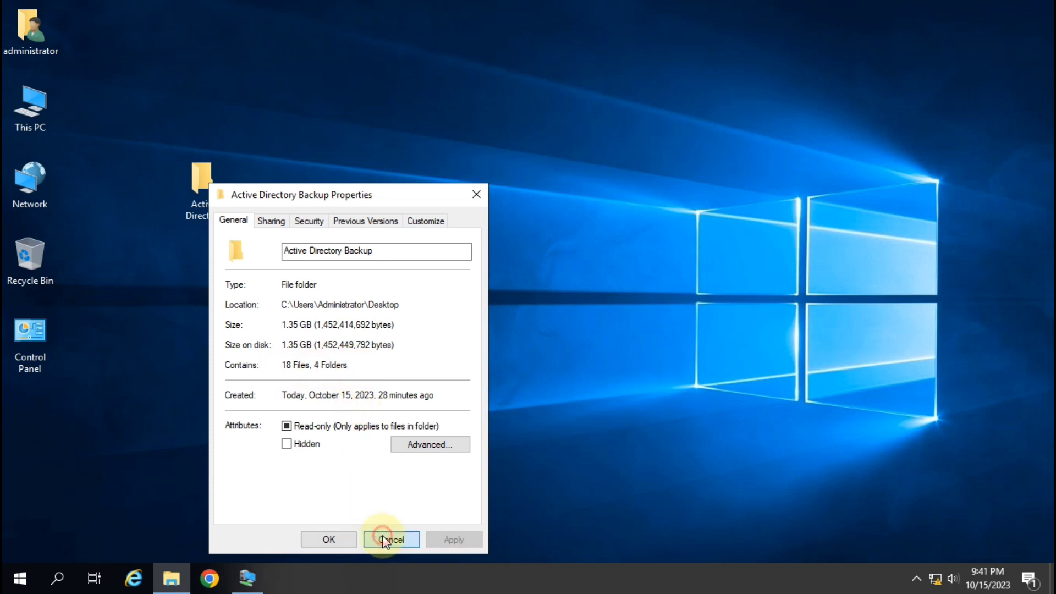
pyautogui.rightClick(395, 160)
pyautogui.click(446, 202)
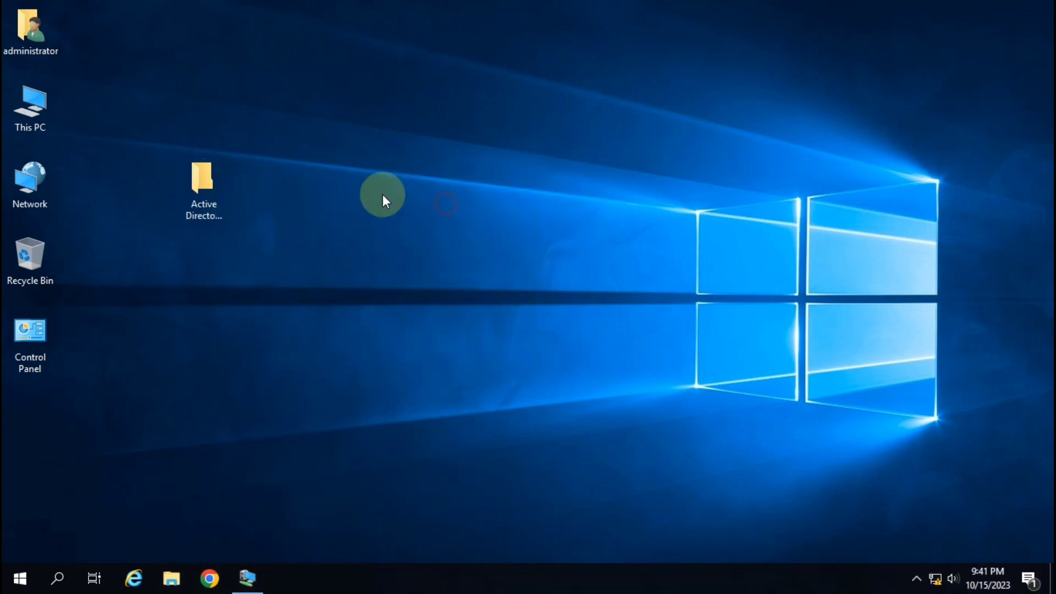
pyautogui.click(223, 216)
pyautogui.click(248, 578)
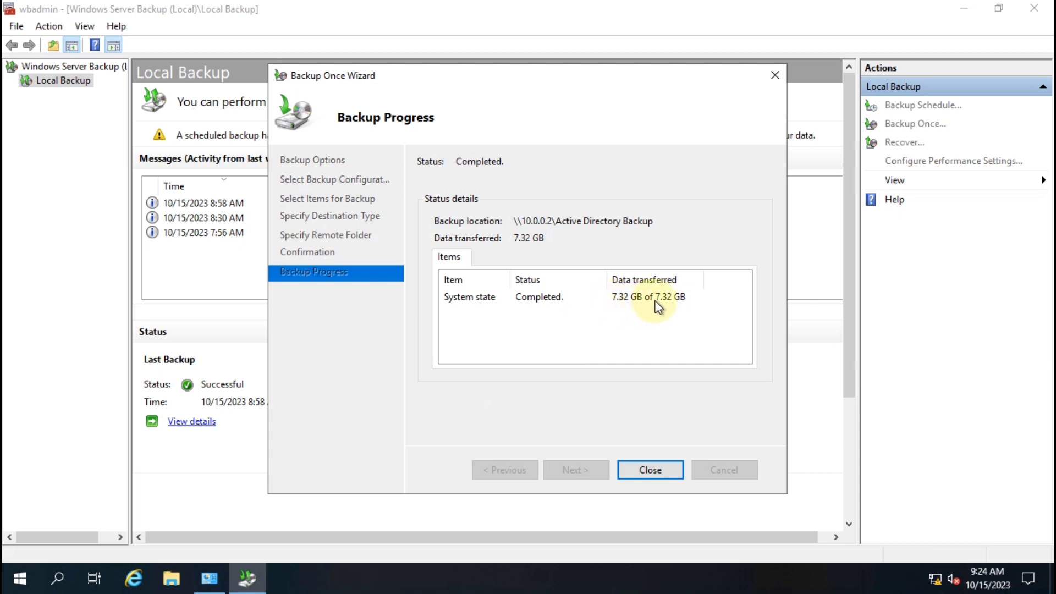
# Select the completed System state backup entry and close the Backup Once Wizard
pyautogui.click(530, 297)
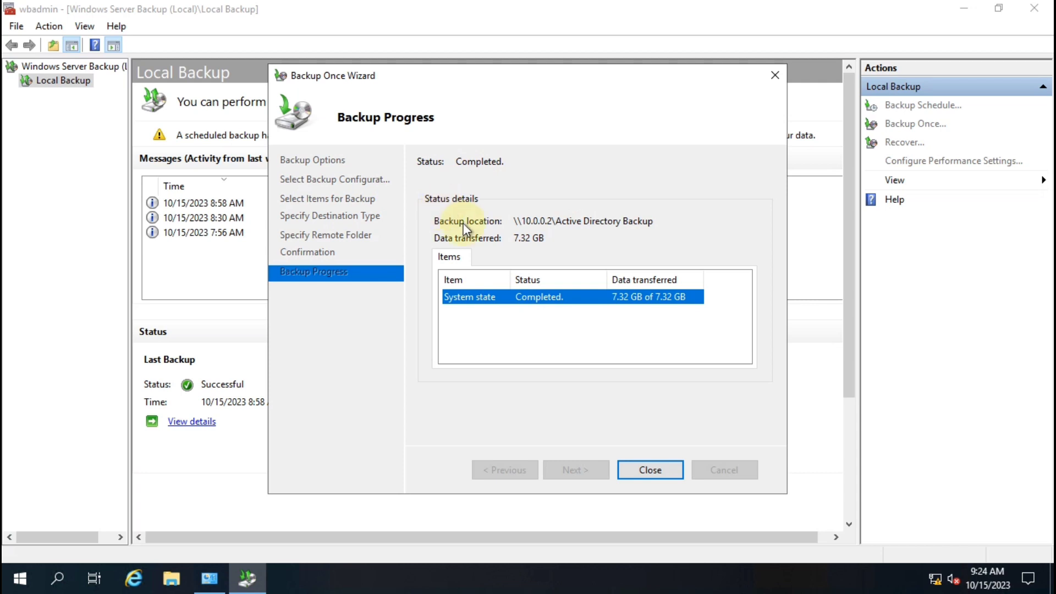
pyautogui.click(645, 470)
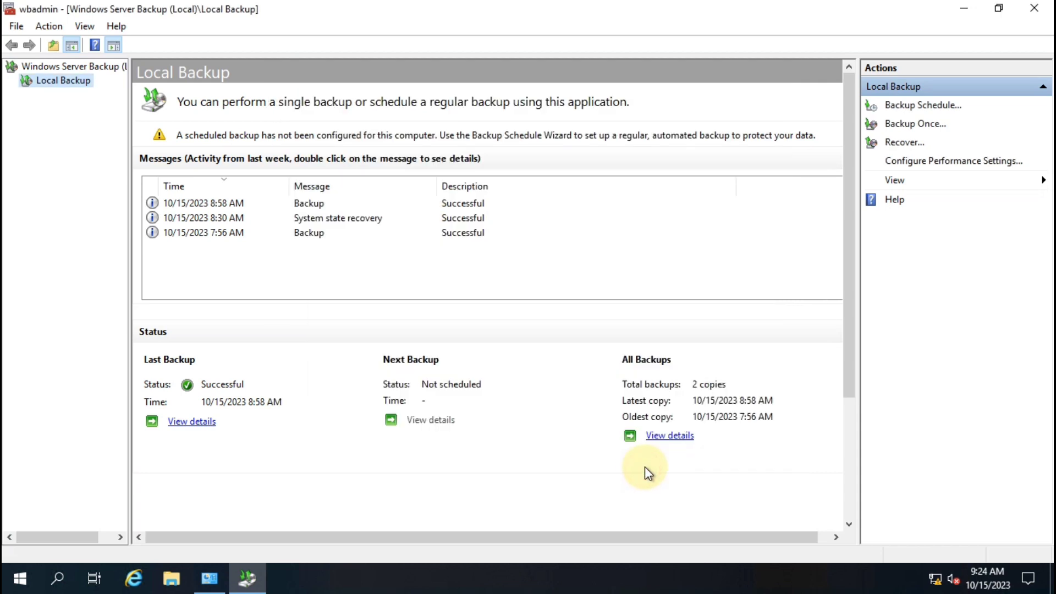
# Close Windows Server Backup and shrink the server session into a window
pyautogui.click(1038, 13)
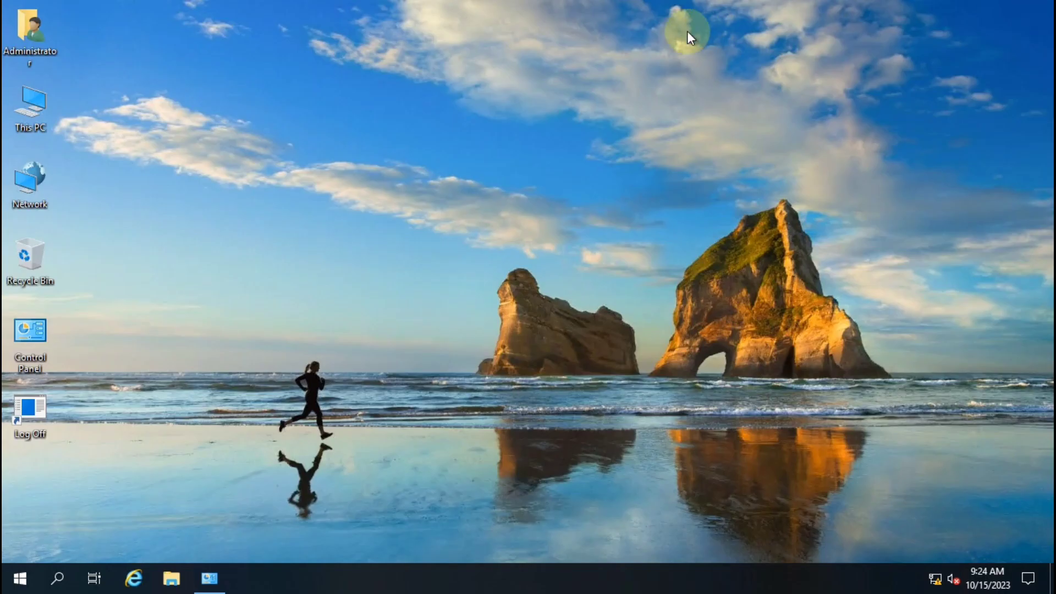
pyautogui.moveTo(574, 7)
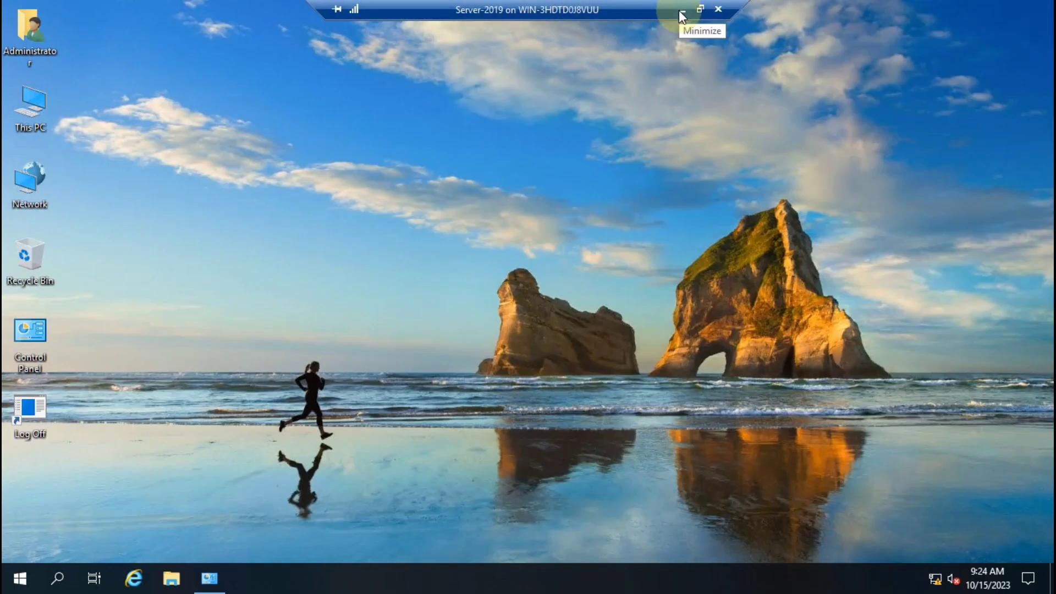
pyautogui.click(679, 10)
# Check the Active Directory Backup folder's properties, confirming 7.63 GB, then return to the server session
pyautogui.click(213, 185)
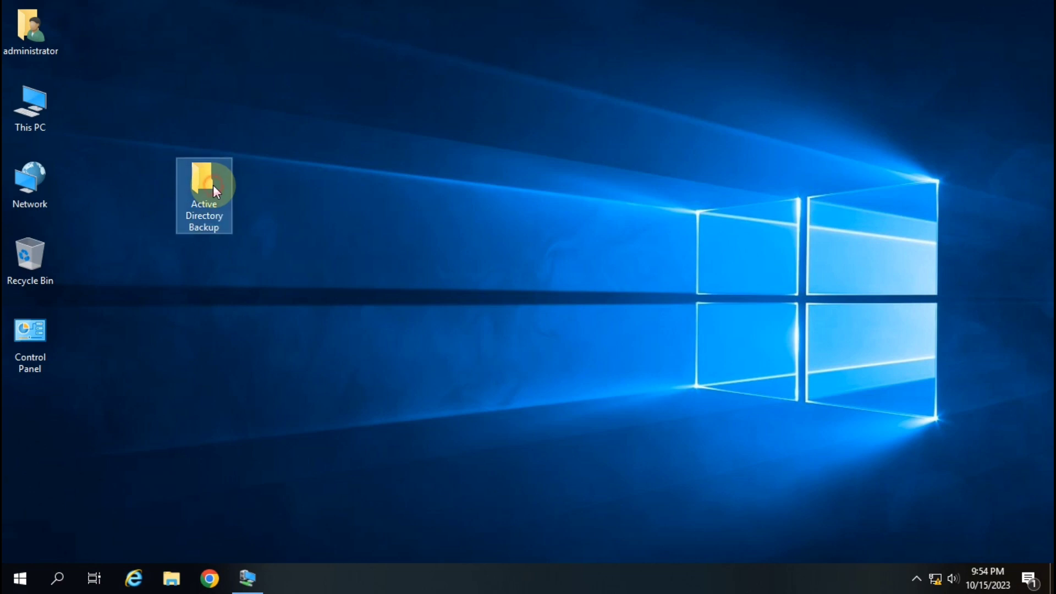
pyautogui.rightClick(184, 208)
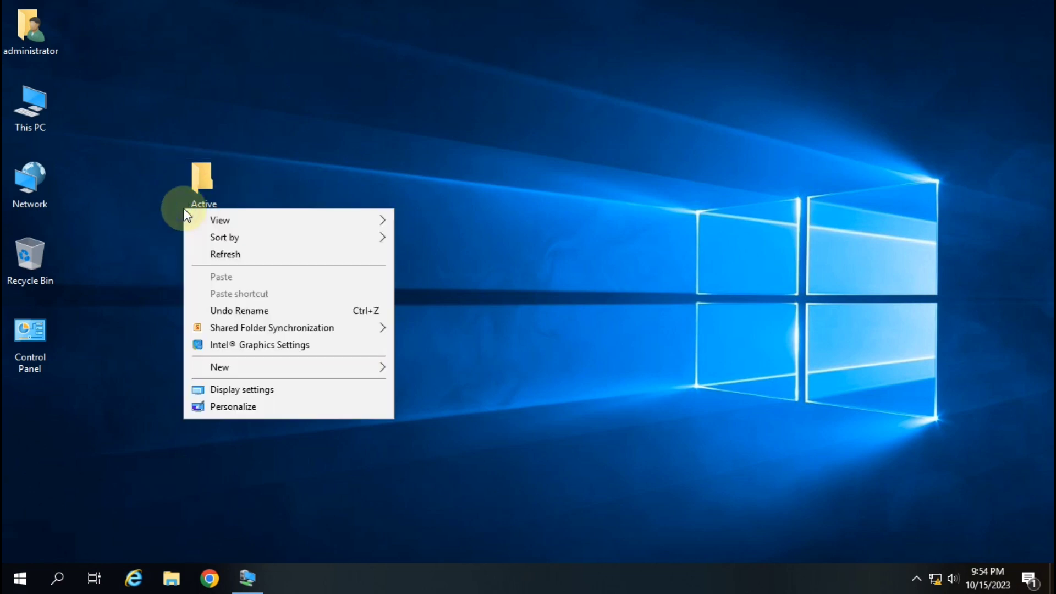
pyautogui.rightClick(204, 193)
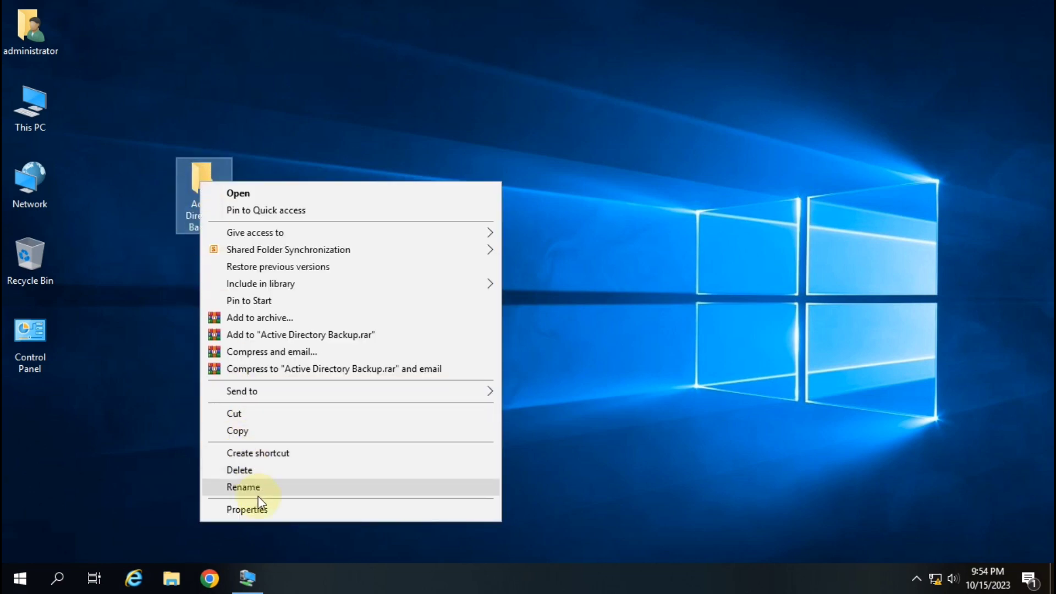
pyautogui.click(262, 511)
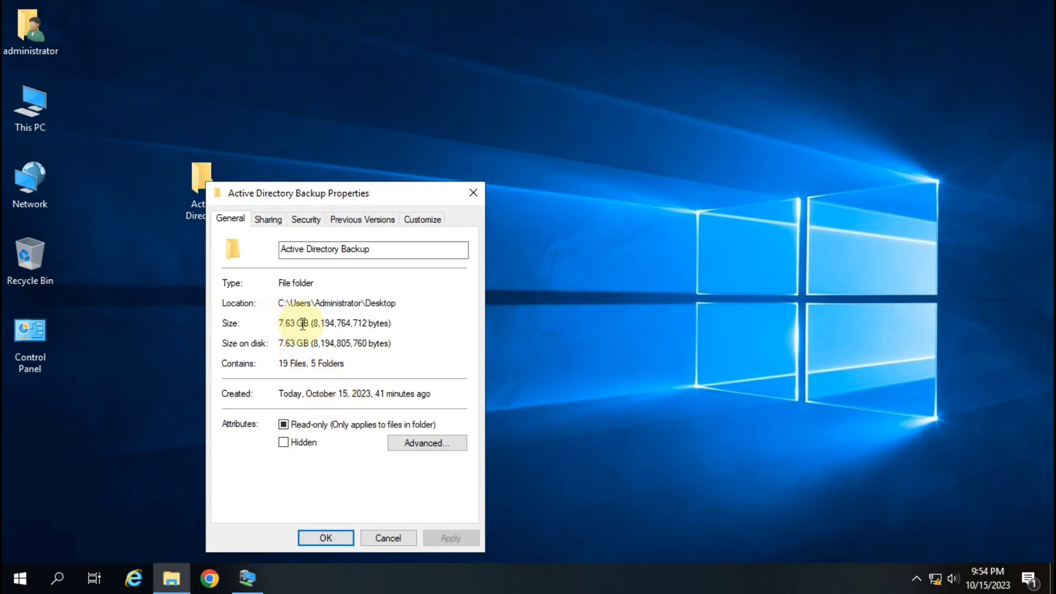
pyautogui.doubleClick(283, 326)
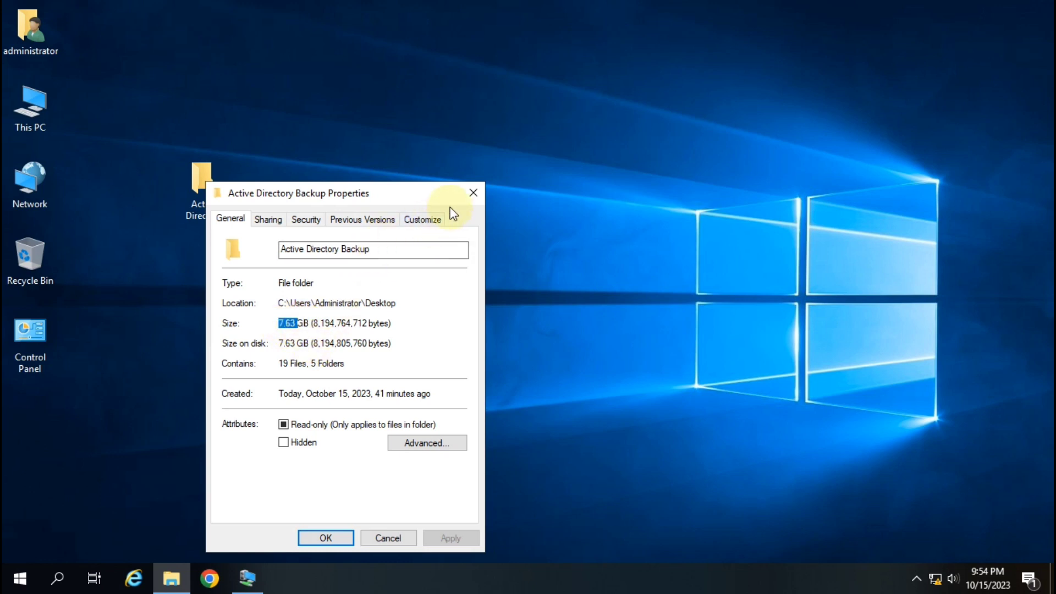
pyautogui.click(475, 194)
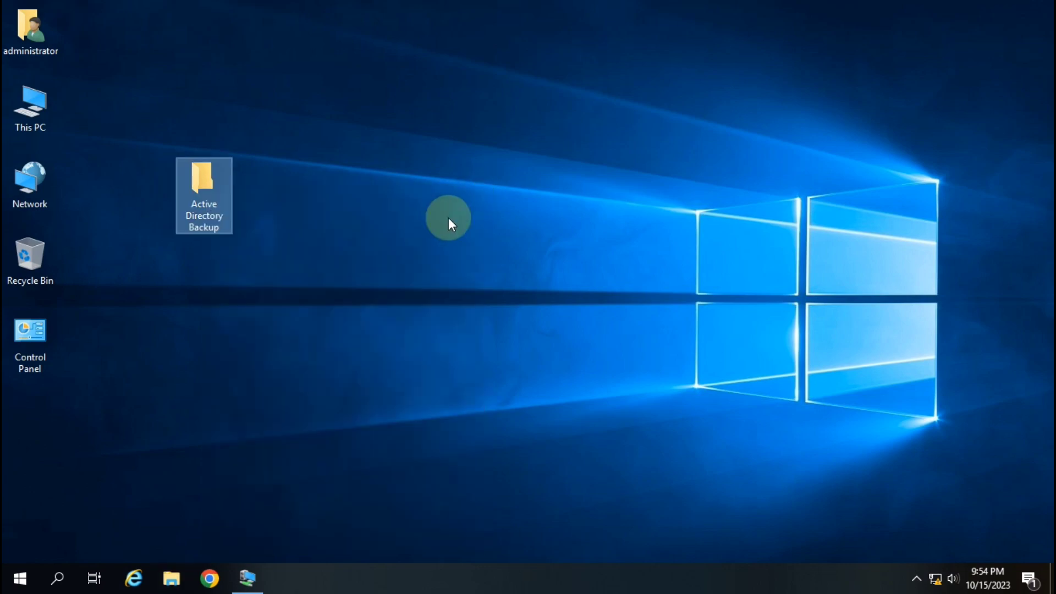
pyautogui.moveTo(250, 582)
pyautogui.click(247, 511)
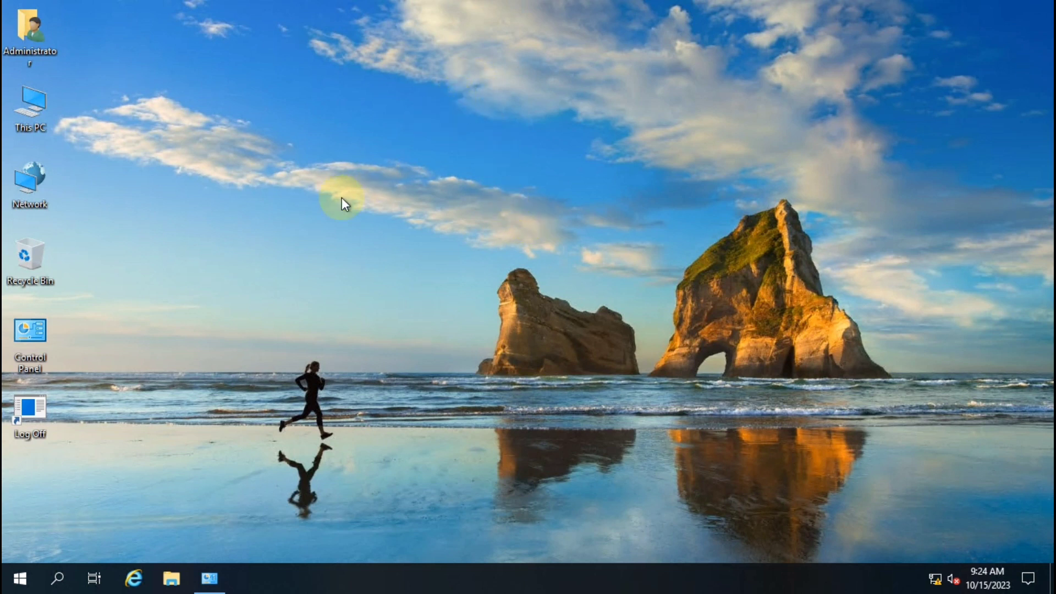
# Launch Server Manager and start the Remove Roles and Features wizard
pyautogui.click(20, 577)
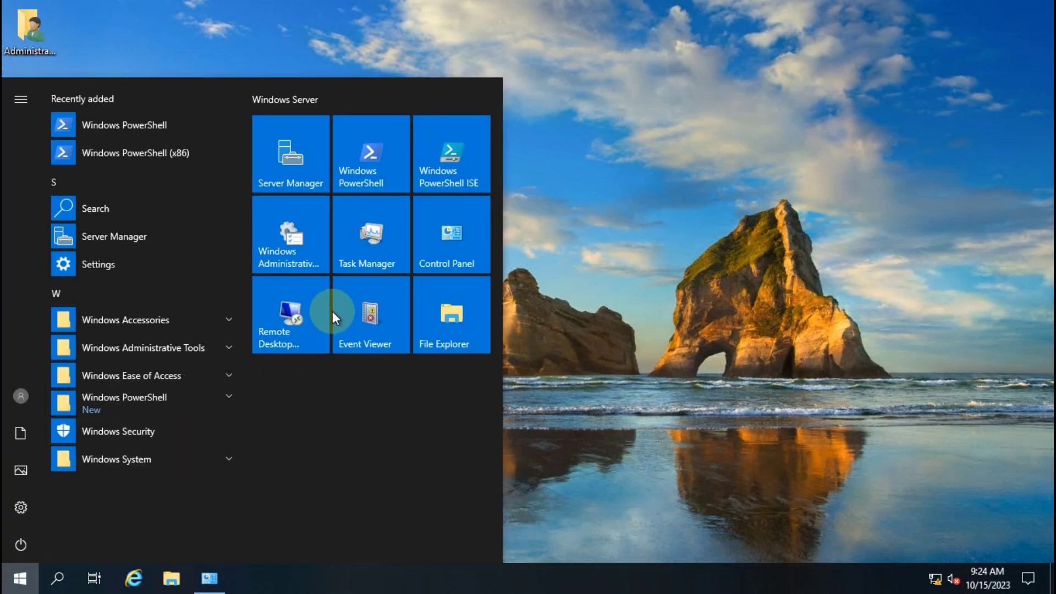
pyautogui.click(297, 162)
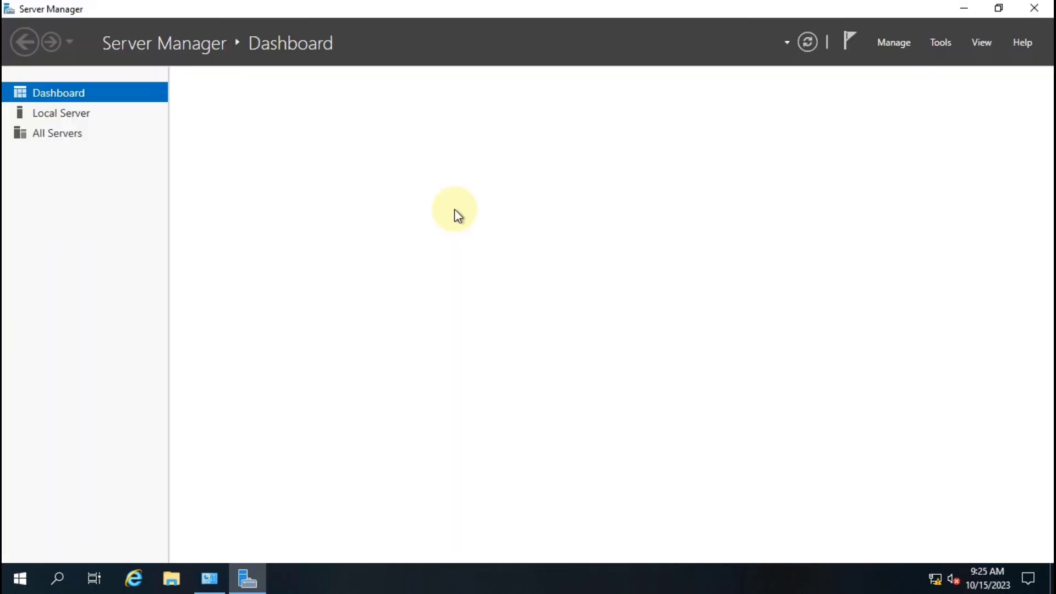
pyautogui.click(889, 45)
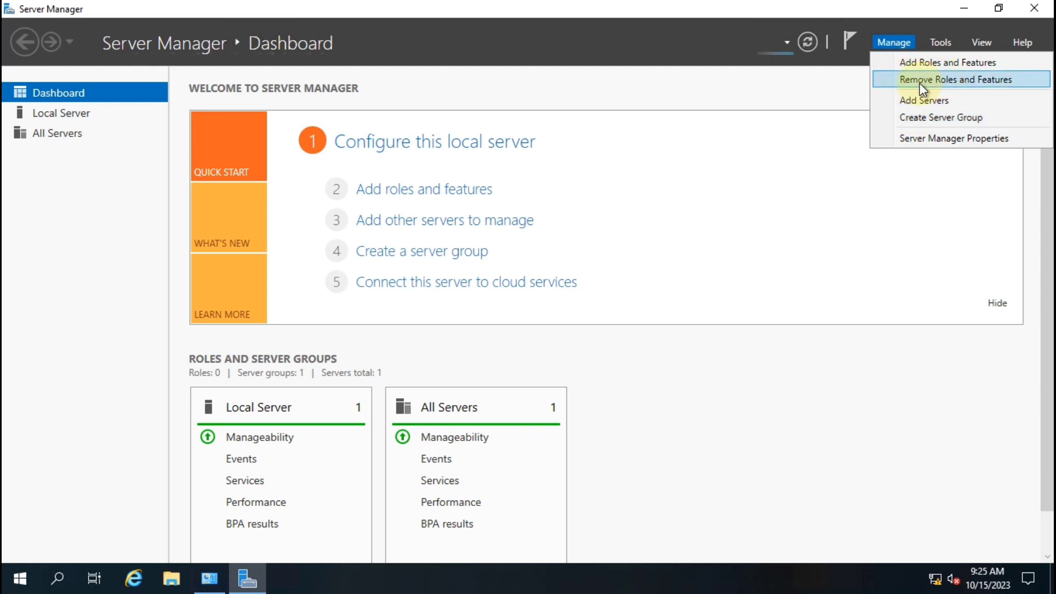
pyautogui.click(949, 78)
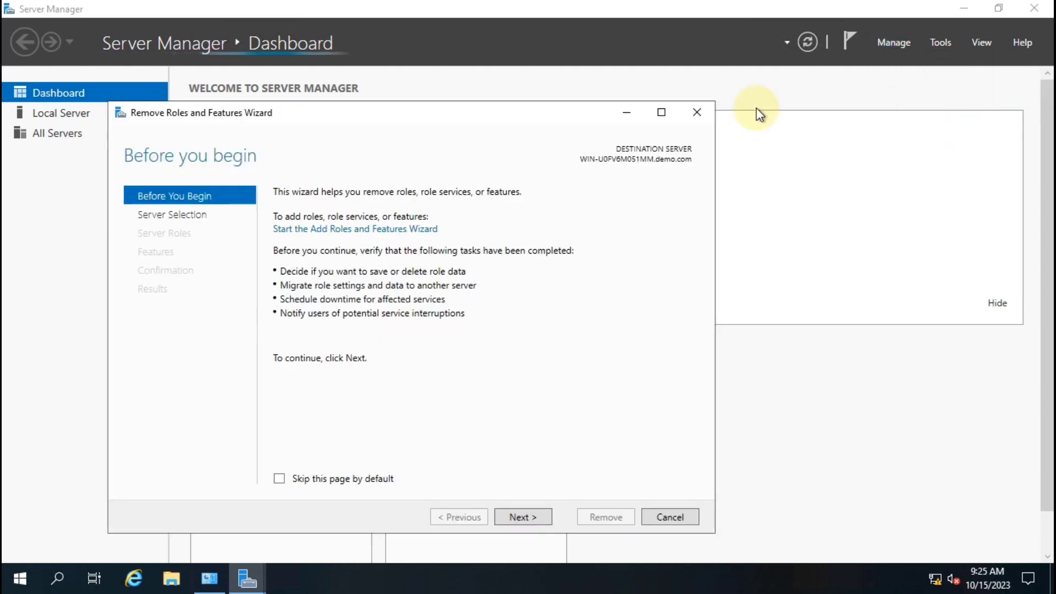
# Reposition the removal wizard and advance past server selection to the Server Roles page
pyautogui.click(416, 126)
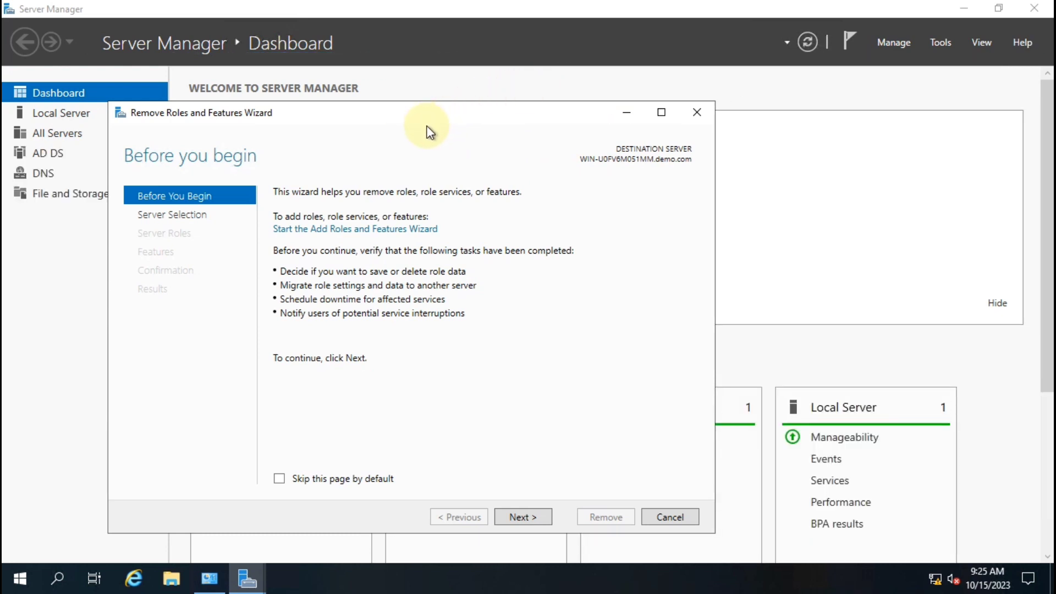
pyautogui.click(427, 126)
pyautogui.click(392, 143)
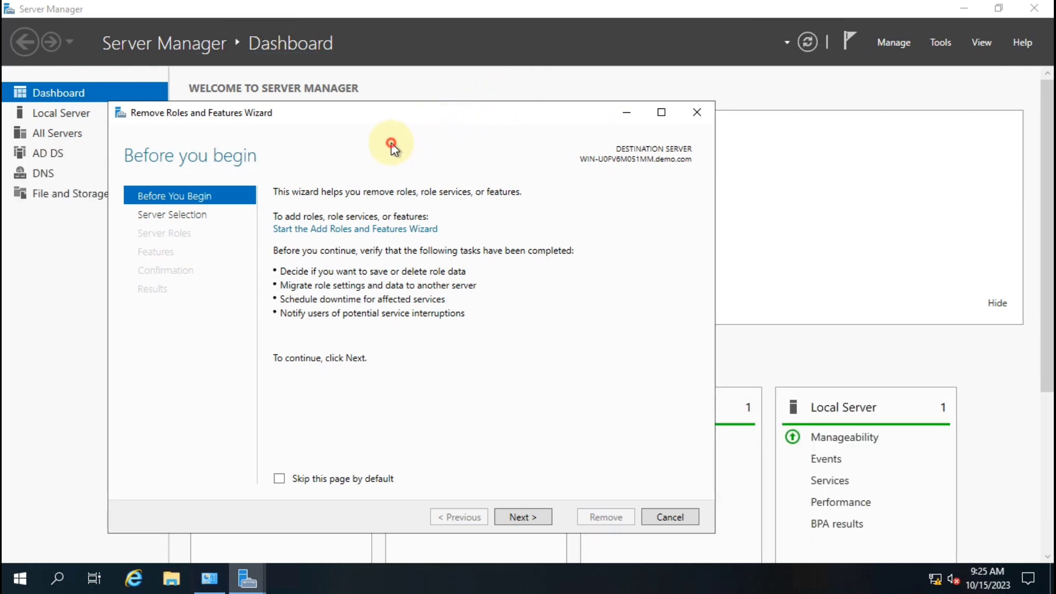
pyautogui.moveTo(440, 114); pyautogui.dragTo(544, 65)
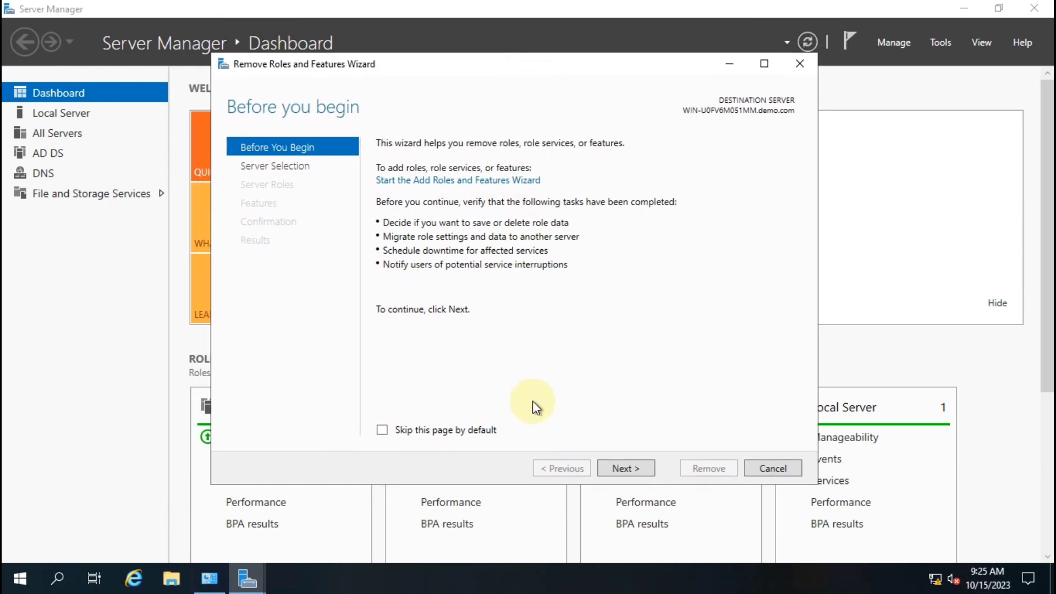
pyautogui.click(623, 468)
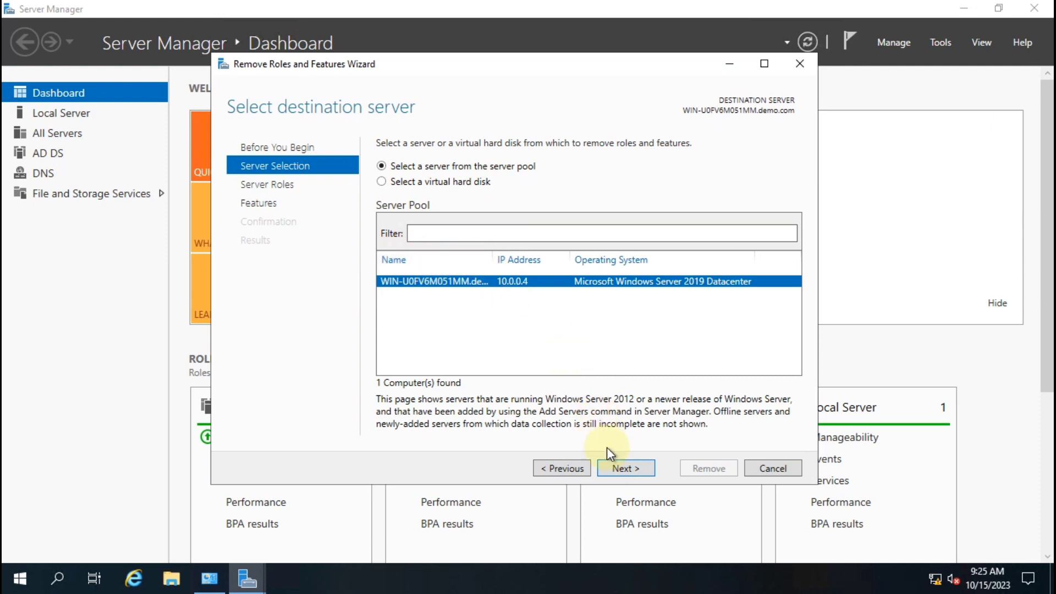
pyautogui.click(623, 469)
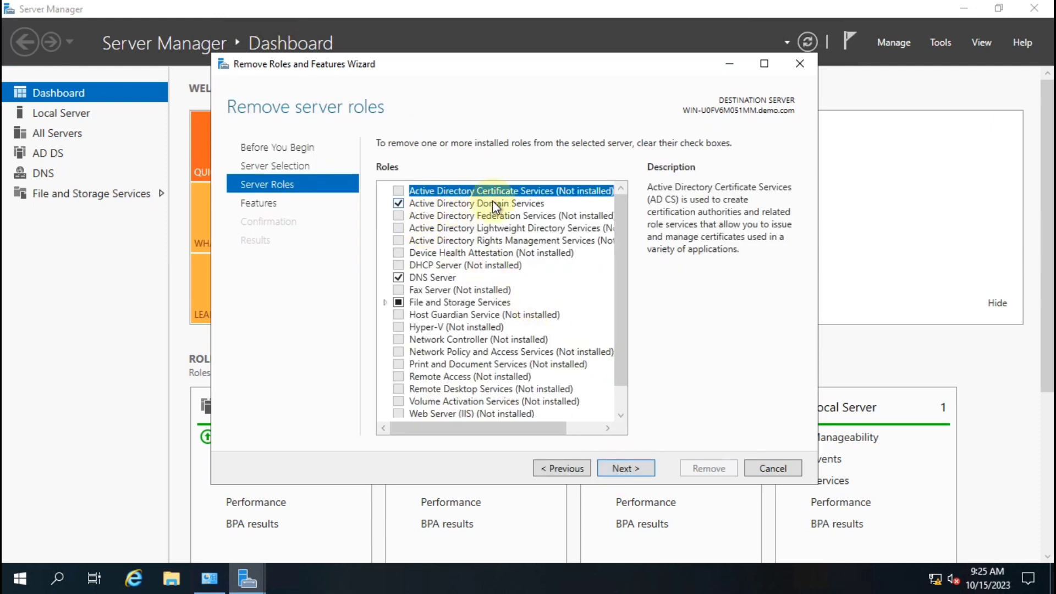
# Clear Active Directory Domain Services, remove its management tools, and choose to demote this domain controller
pyautogui.click(398, 204)
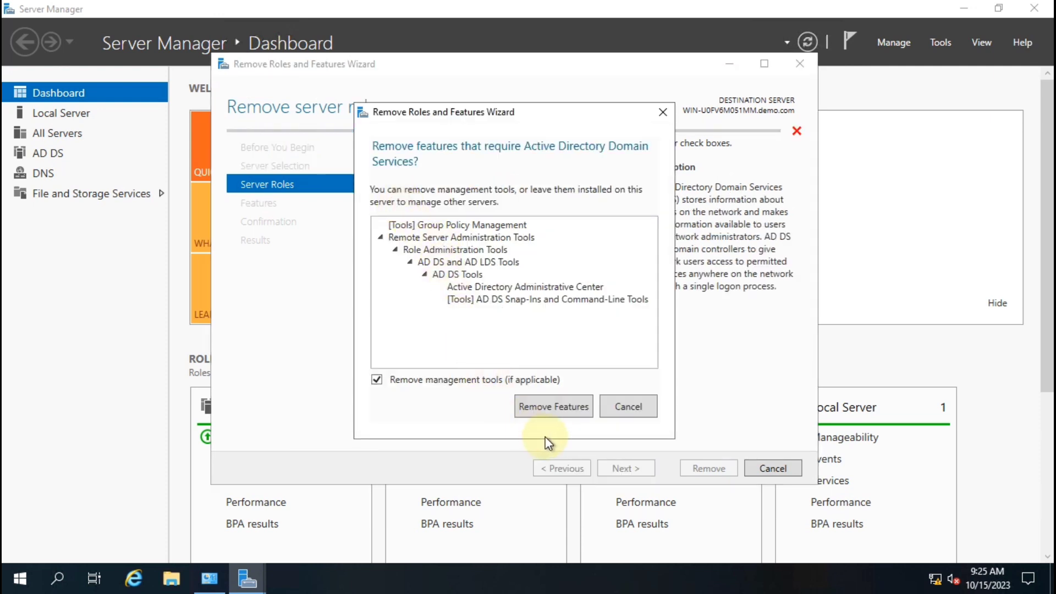
pyautogui.click(560, 406)
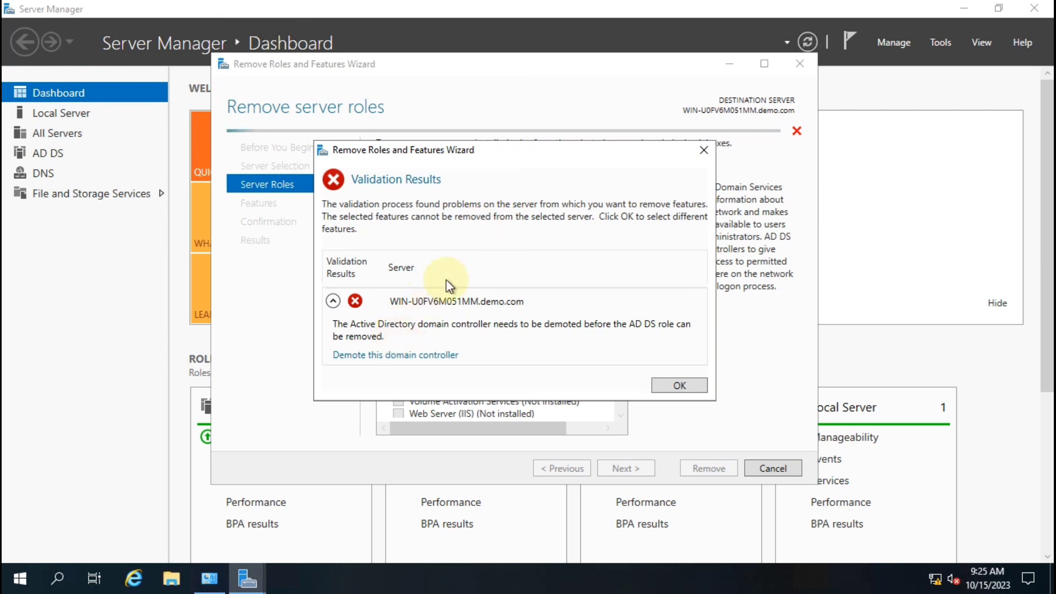
pyautogui.click(429, 356)
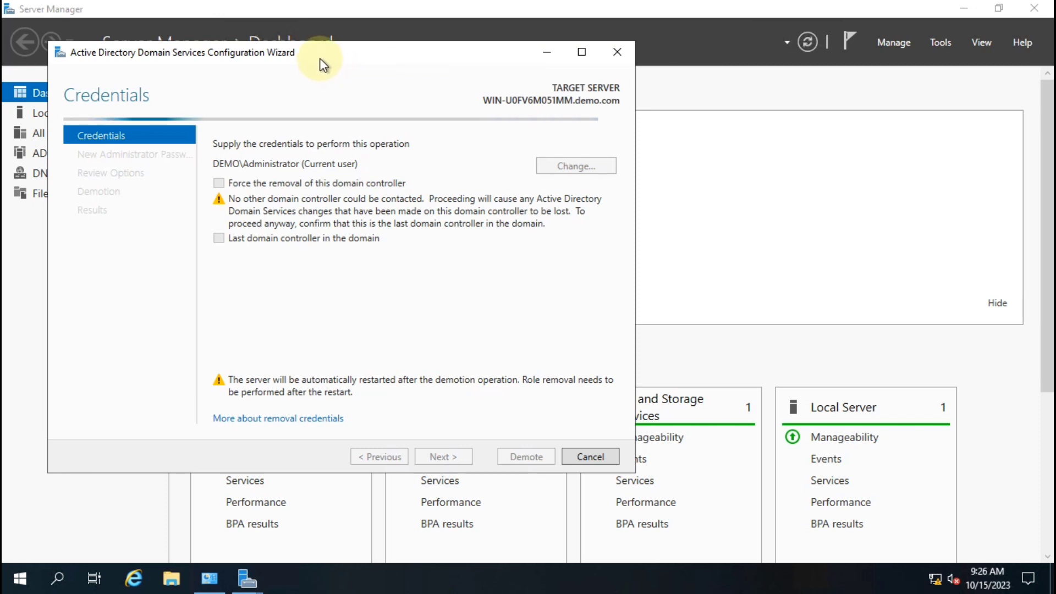
# Force removal of this domain controller and agree to proceed despite the warnings
pyautogui.moveTo(322, 62); pyautogui.dragTo(434, 61)
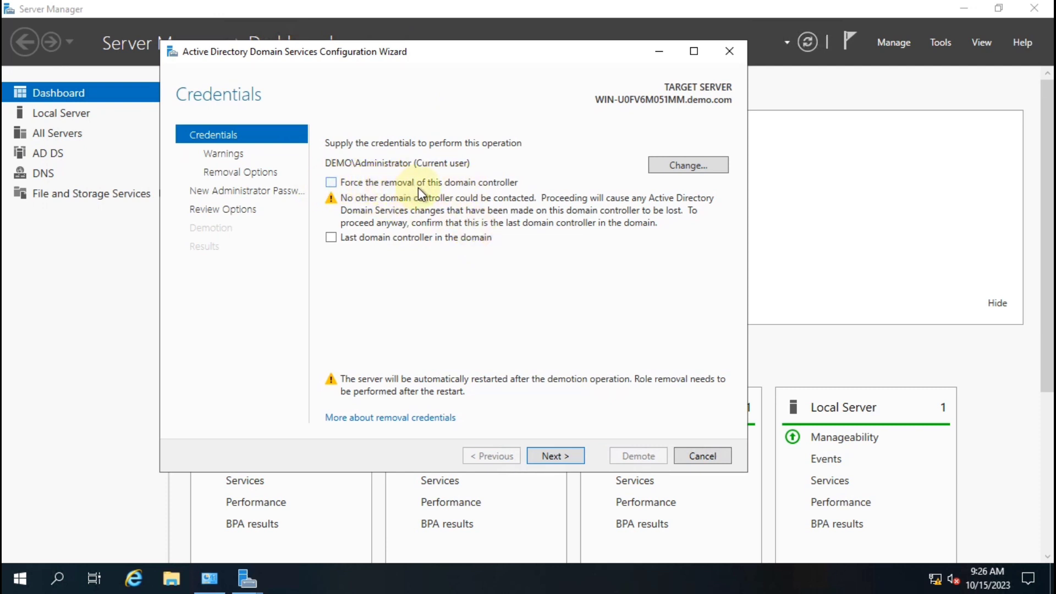
pyautogui.click(366, 183)
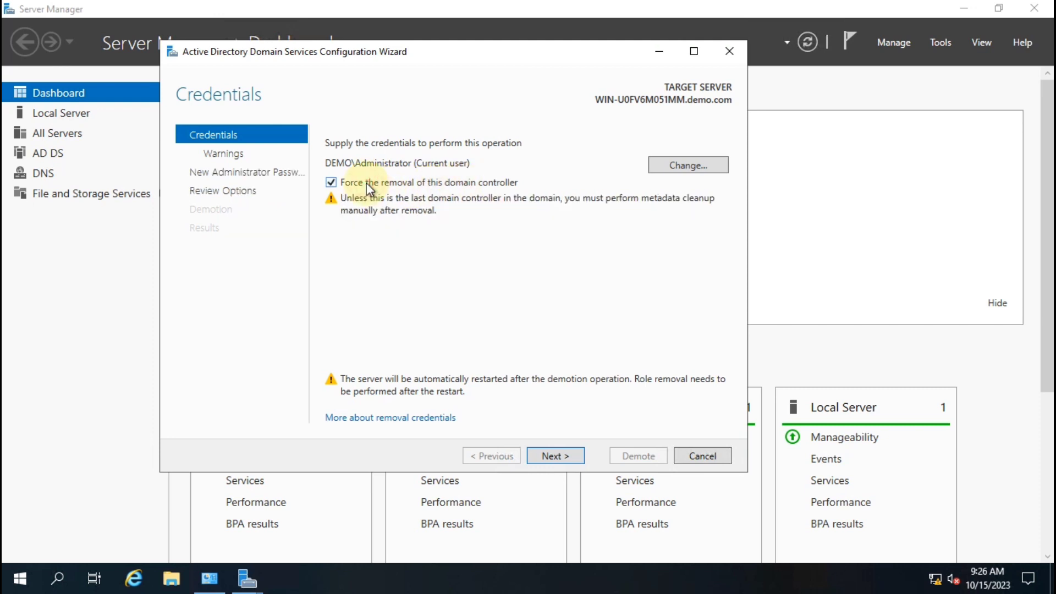
pyautogui.click(556, 456)
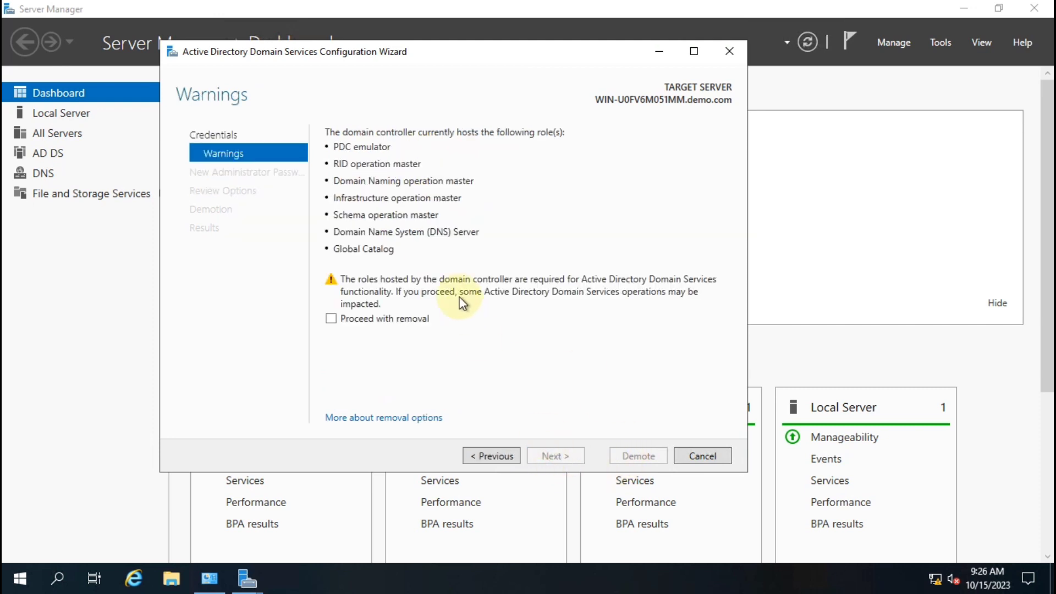
pyautogui.click(385, 320)
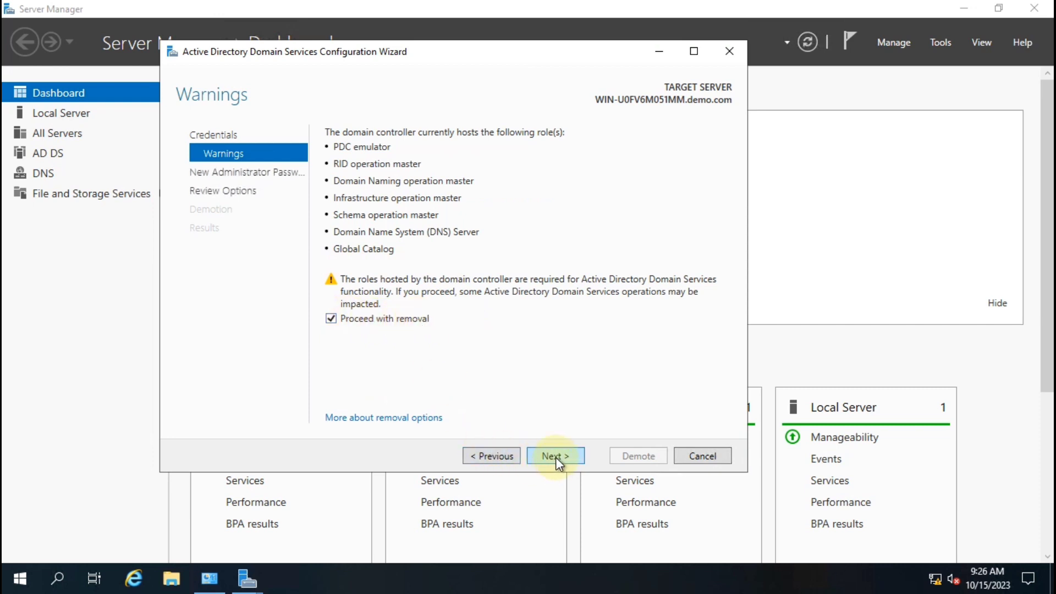
pyautogui.click(556, 456)
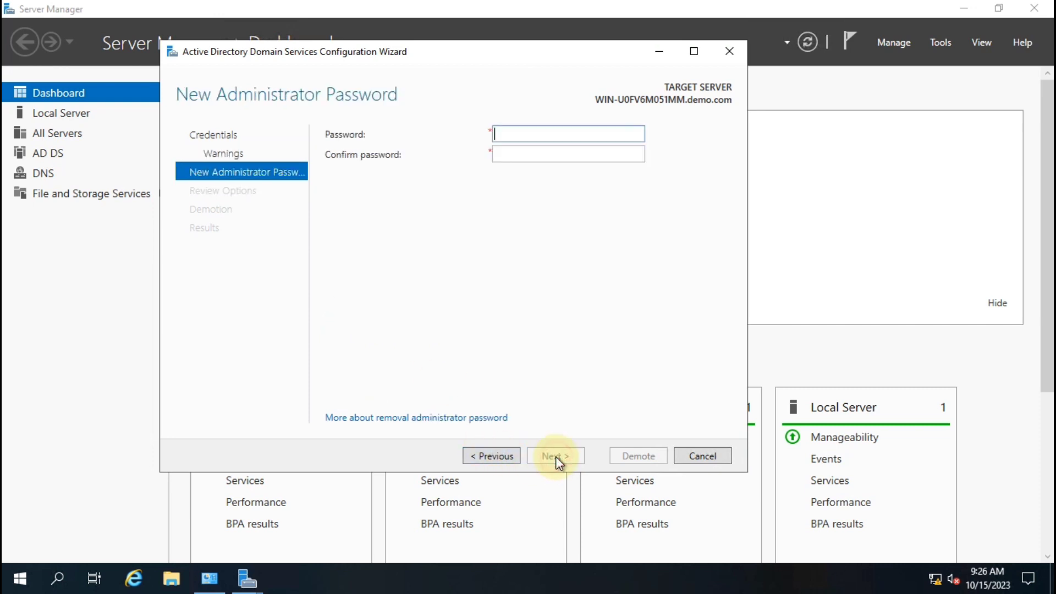
# Enter and confirm the new local administrator password, then continue to Review Options
pyautogui.click(521, 138)
pyautogui.write('•••')
pyautogui.press('BackSpace')
pyautogui.press('BackSpace')
pyautogui.press('BackSpace')
pyautogui.write('••••••••')
pyautogui.press('Tab')
pyautogui.write('•••••')
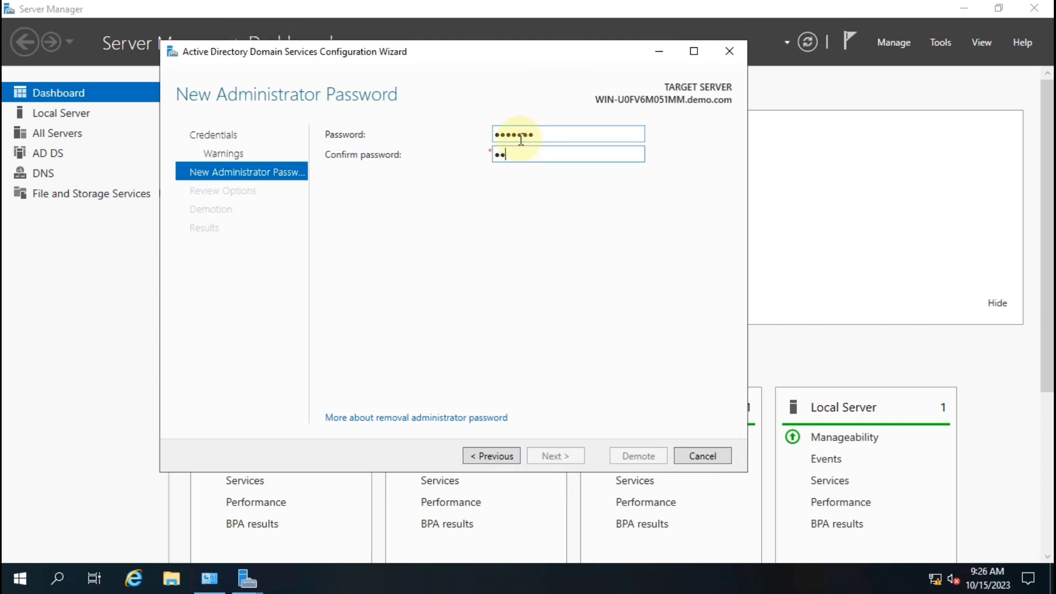
pyautogui.write('•••')
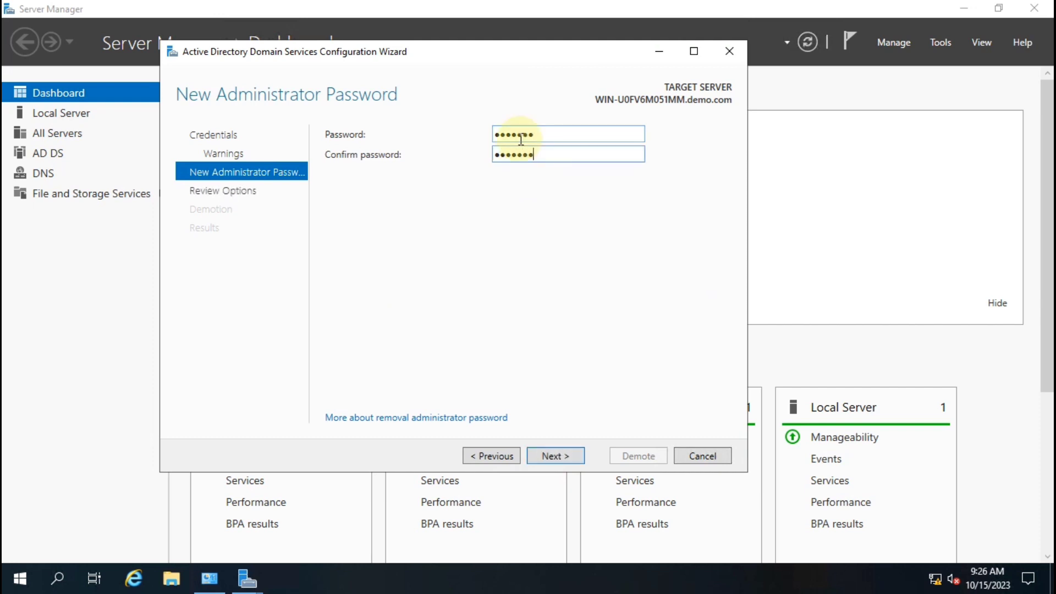
pyautogui.click(556, 455)
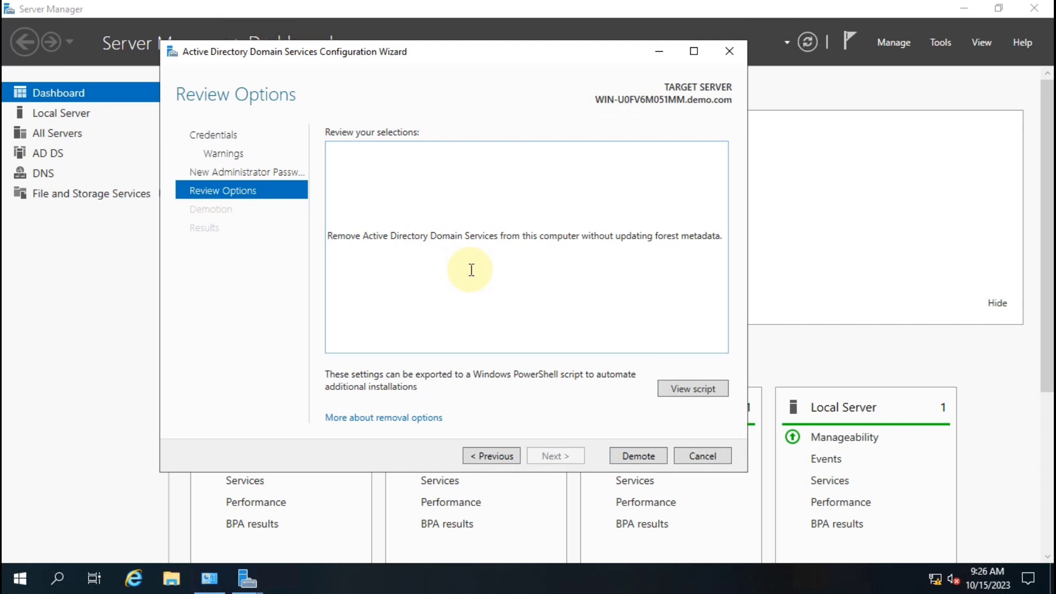
# Run the demotion, dismiss the sign-out notice, and close the wizard's Results page
pyautogui.click(639, 458)
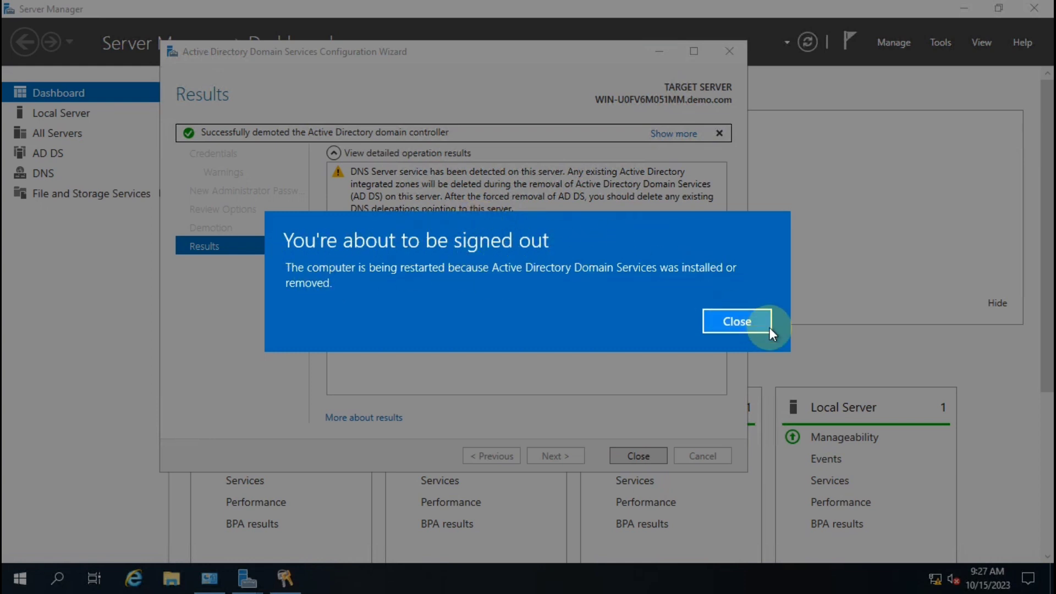
pyautogui.click(747, 326)
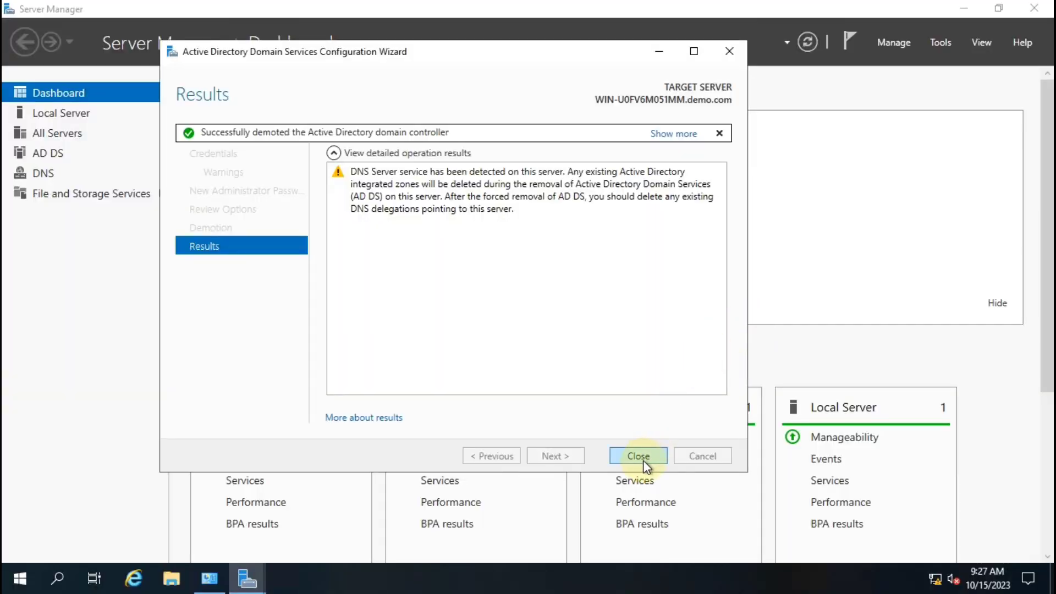
pyautogui.click(641, 459)
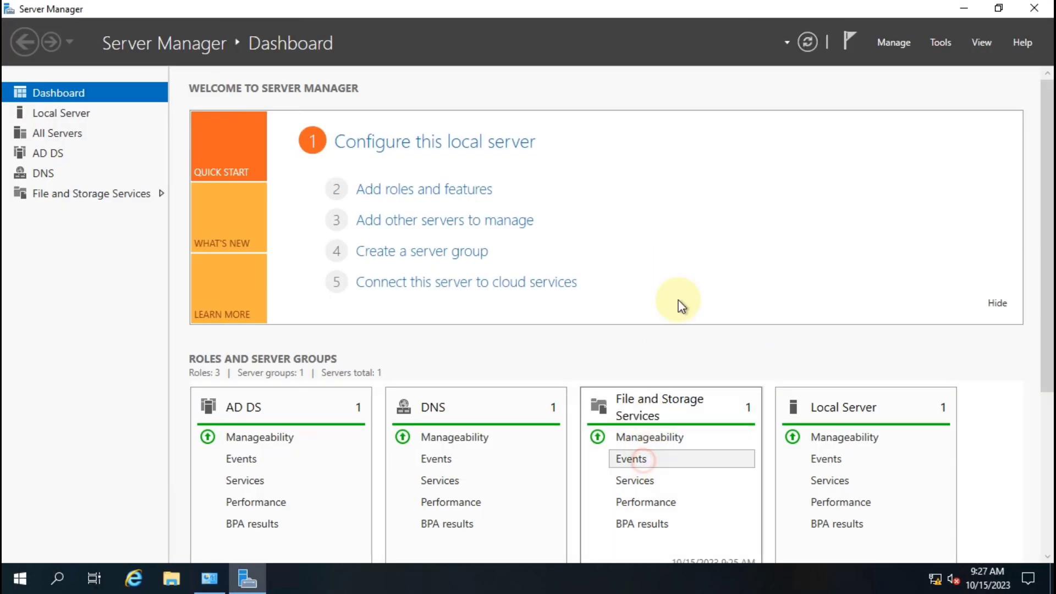
# Close Server Manager so the server restarts, and make the VM console fill the screen
pyautogui.click(1044, 10)
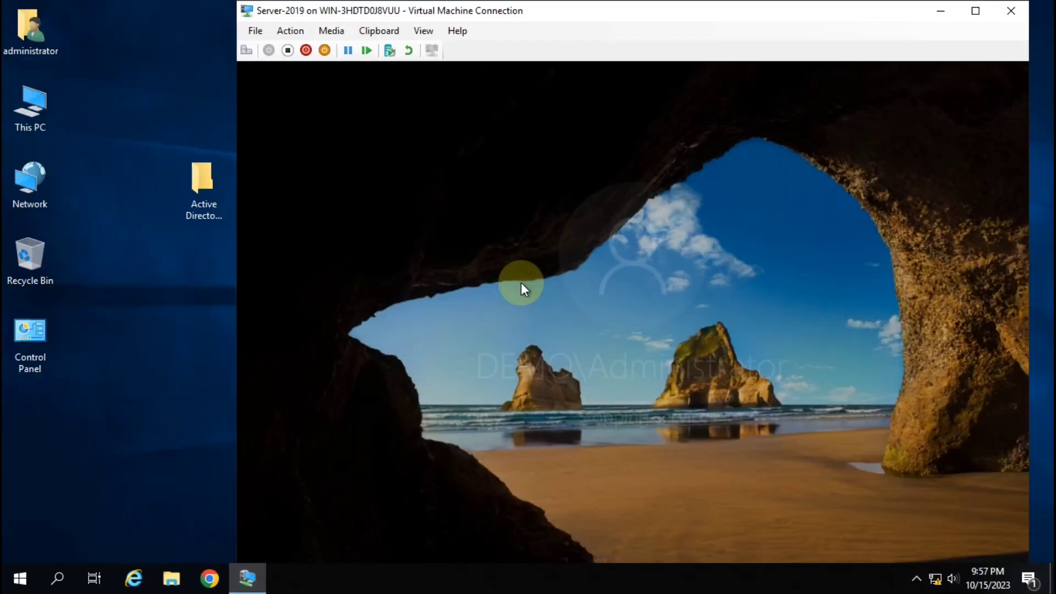
pyautogui.click(975, 11)
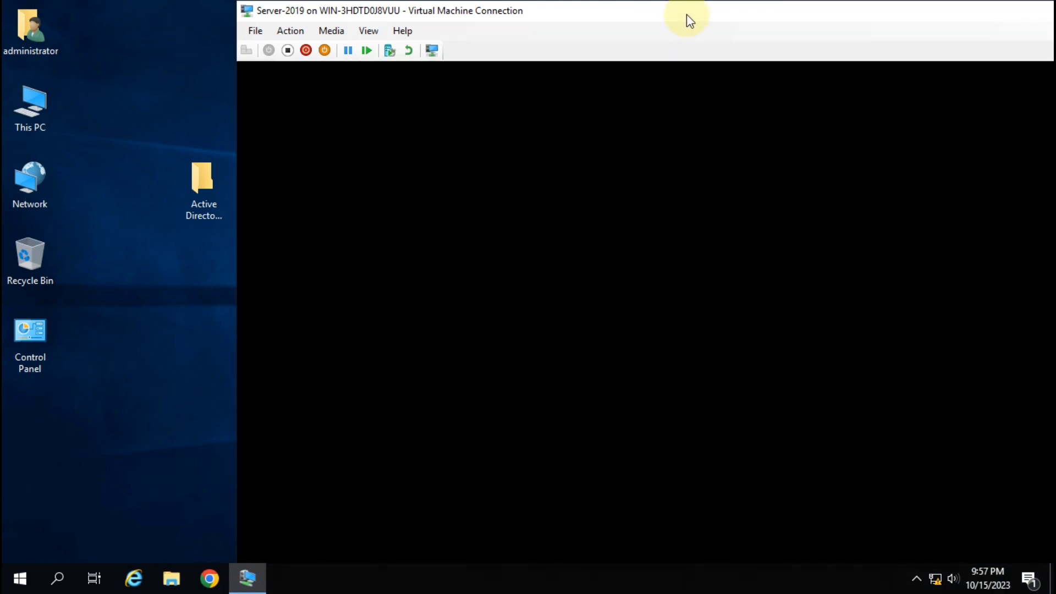
pyautogui.doubleClick(687, 15)
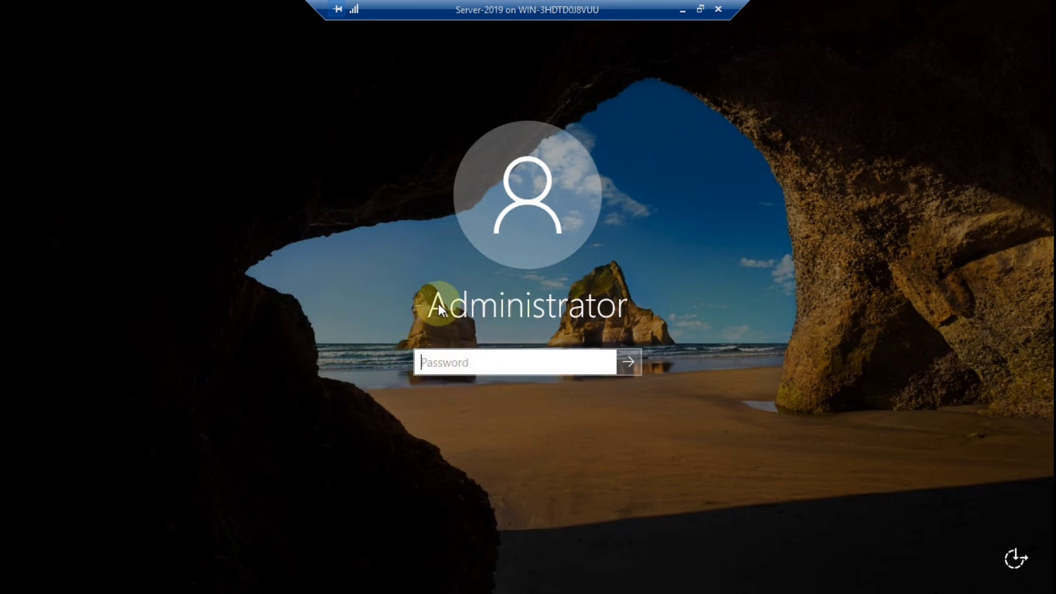
# Sign back in to Server-2019 as Administrator with the account password
pyautogui.click(455, 368)
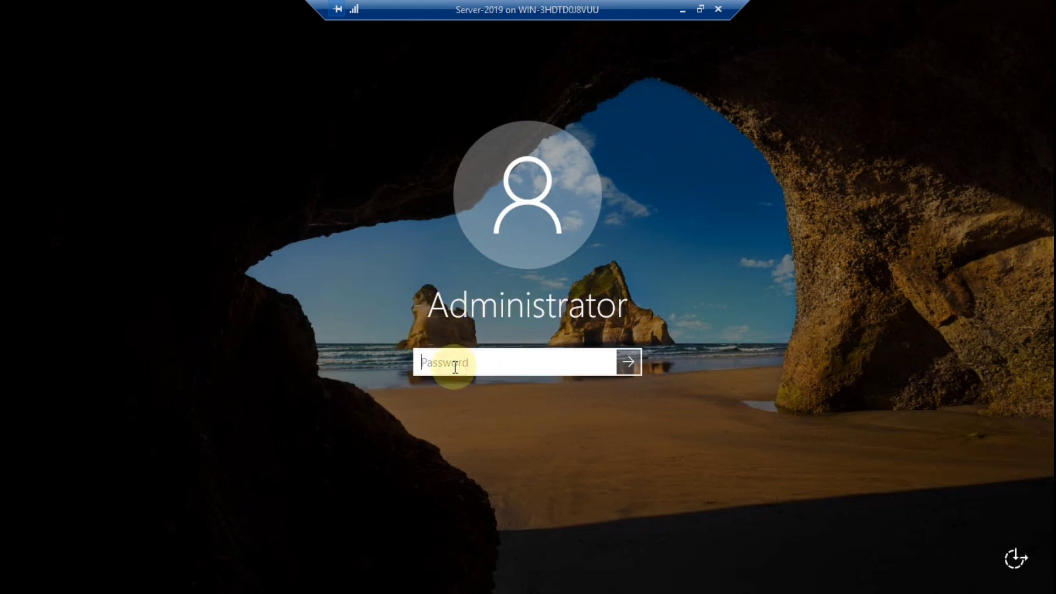
pyautogui.write('P@ssw0rd')
pyautogui.press('Return')
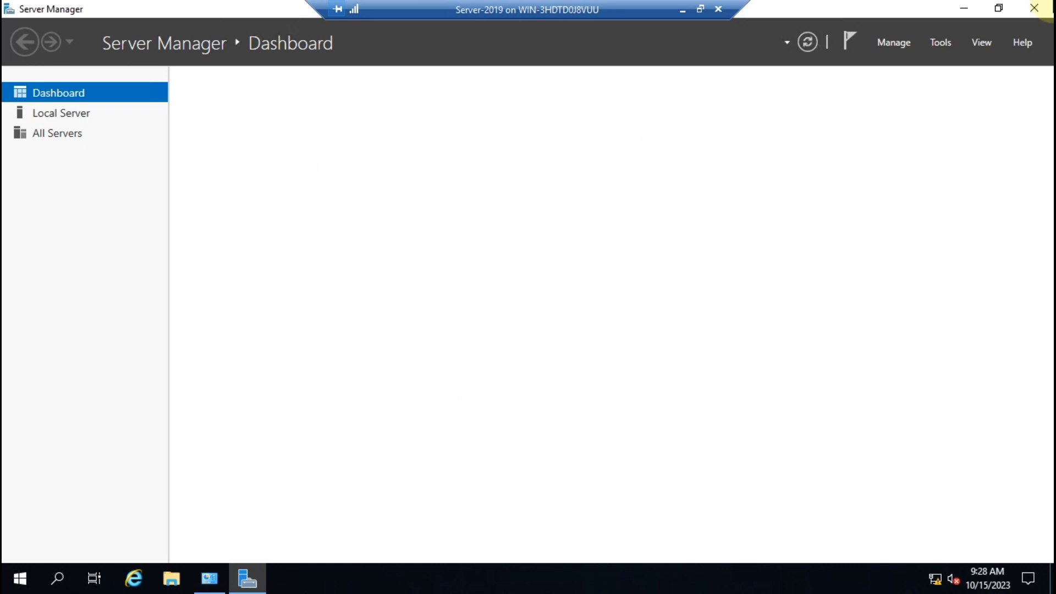
# Close Server Manager and the System window showing WORKGROUP, then minimize and restore the remote session
pyautogui.click(1034, 8)
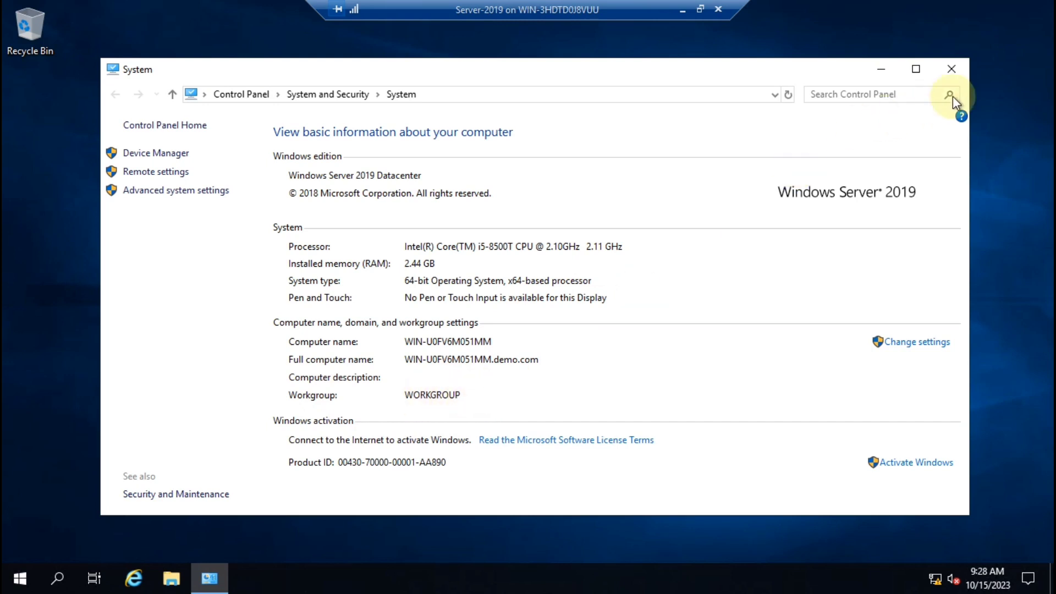
pyautogui.click(965, 71)
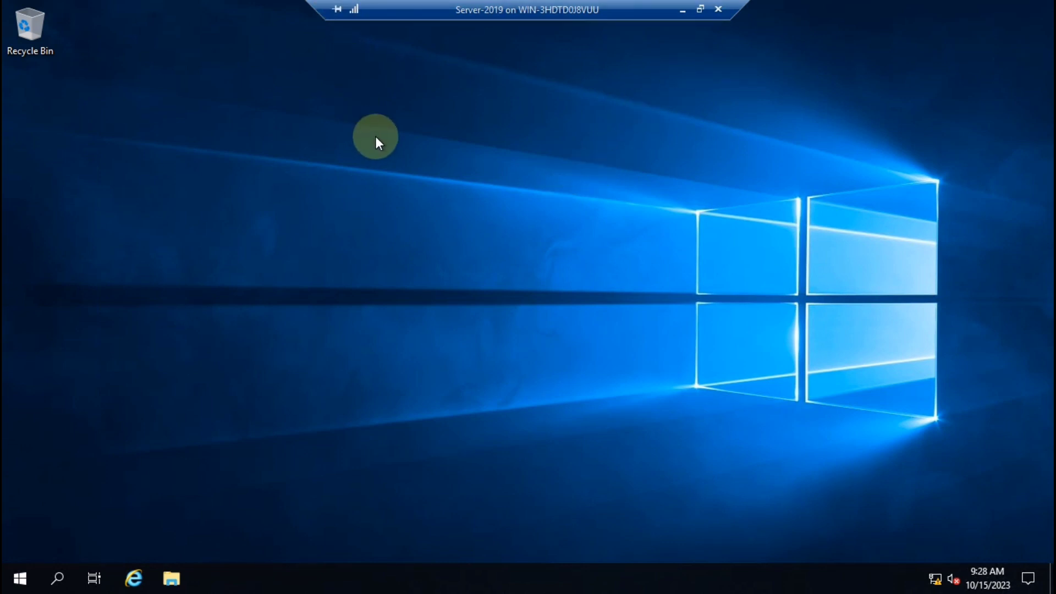
pyautogui.click(684, 11)
pyautogui.moveTo(190, 186); pyautogui.dragTo(111, 313)
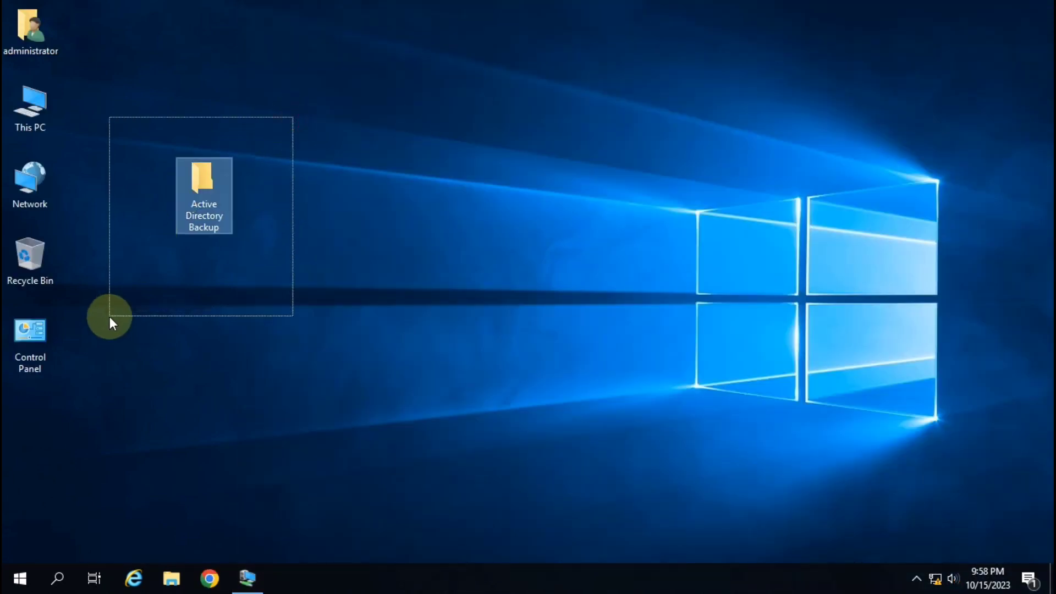
pyautogui.click(247, 575)
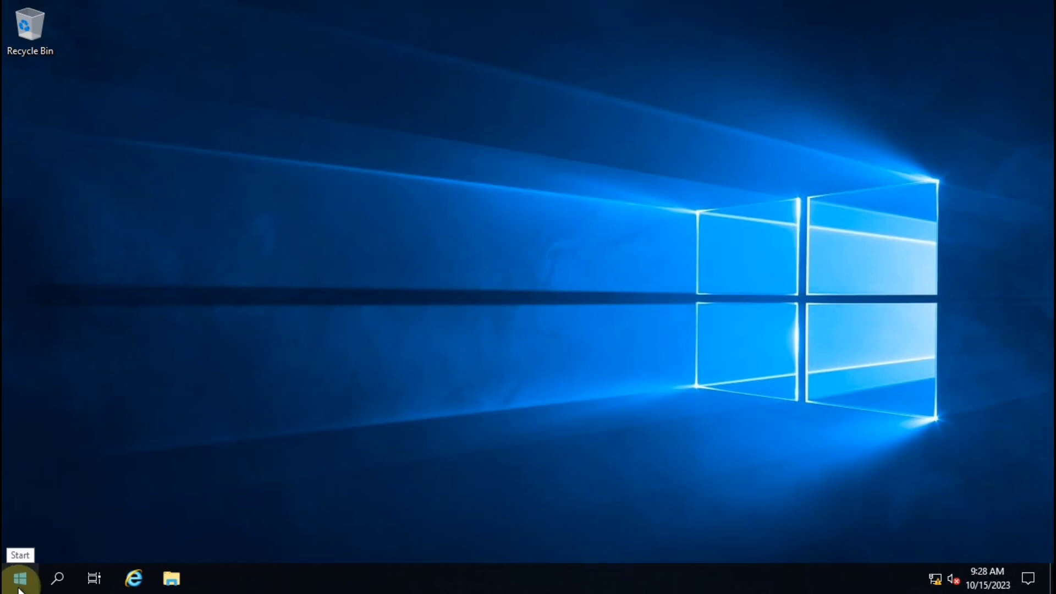
# Launch Windows Server Backup from the Windows Administrative Tools folder in the Start menu
pyautogui.click(19, 587)
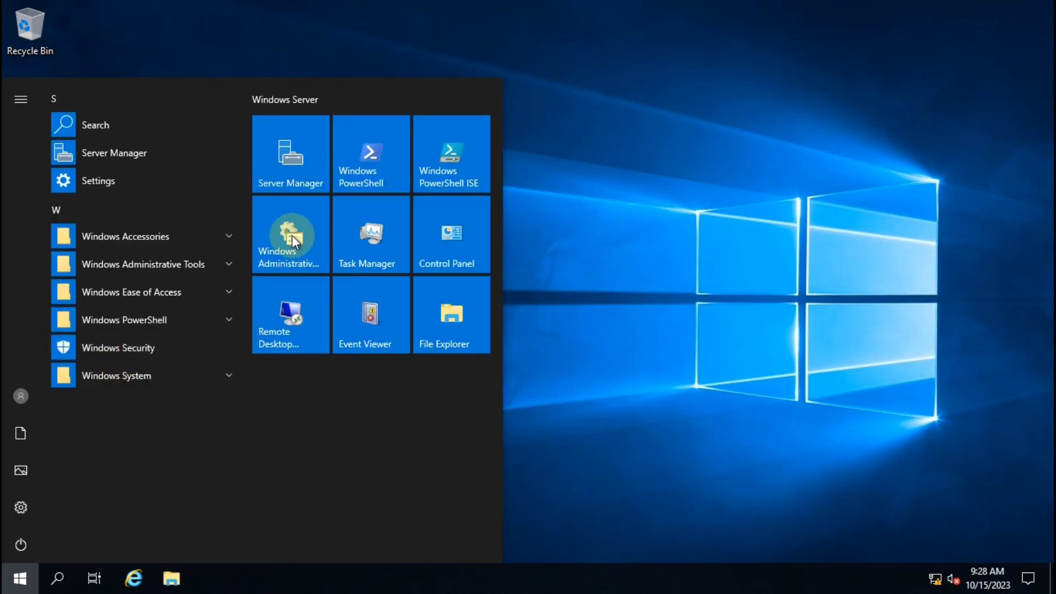
pyautogui.click(292, 235)
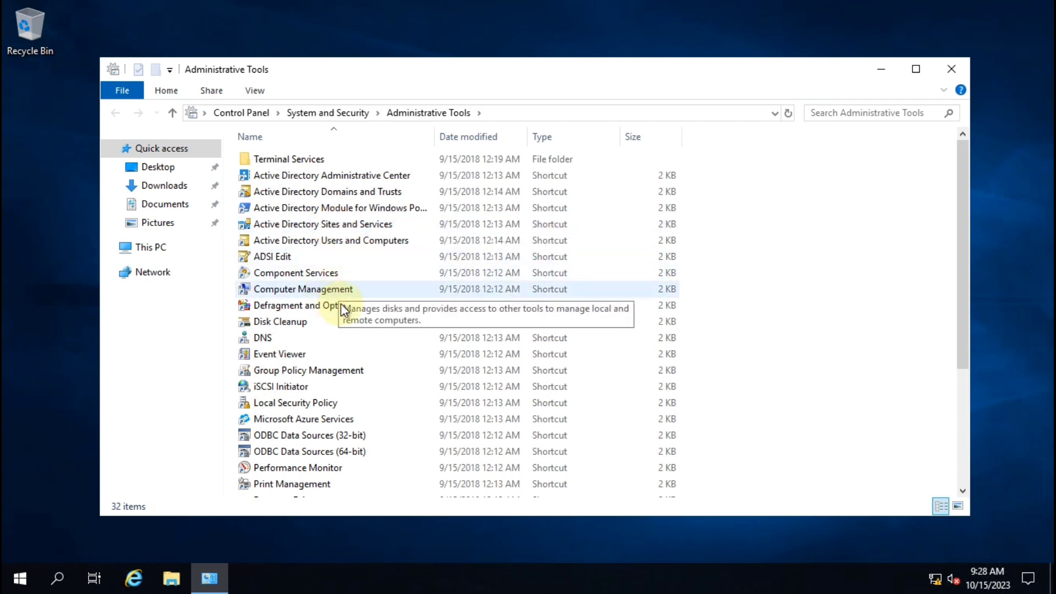
pyautogui.scroll(-4, 342, 309)
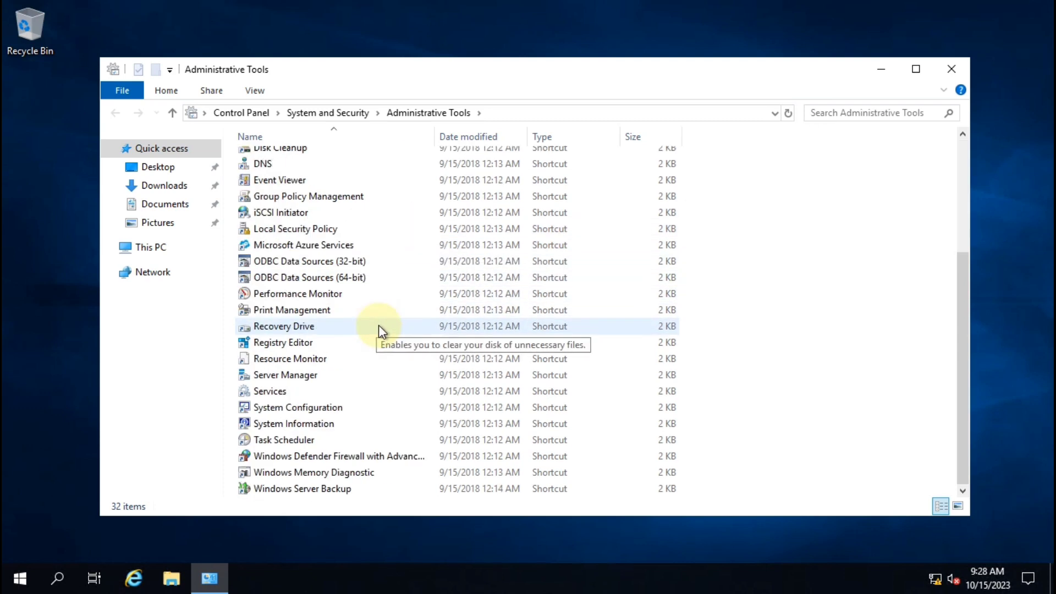
pyautogui.click(294, 489)
pyautogui.click(318, 489)
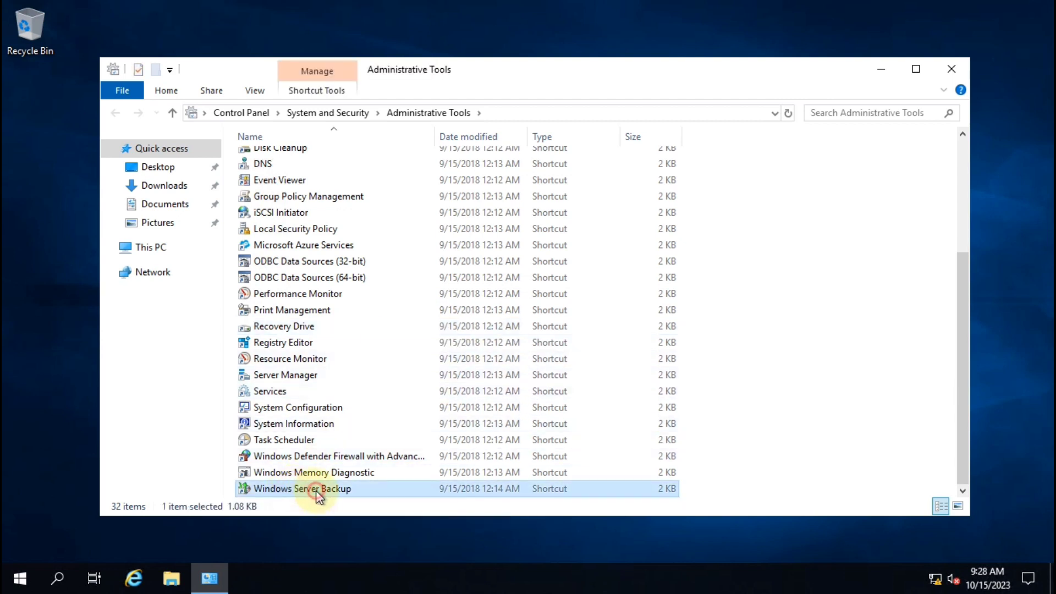
pyautogui.click(348, 489)
pyautogui.doubleClick(380, 491)
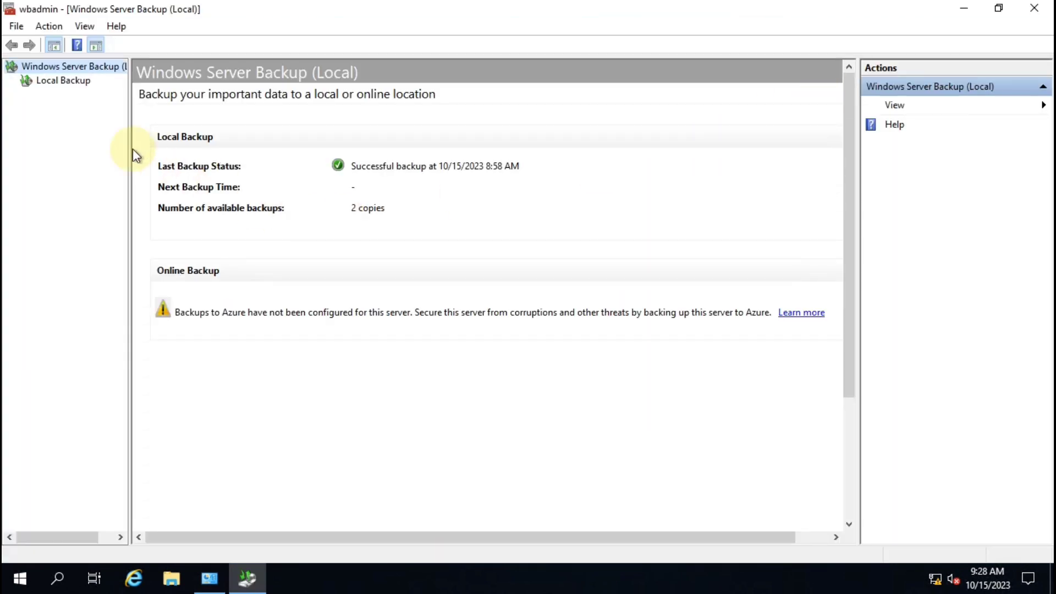
# Select Local Backup and start the Recover wizard
pyautogui.click(52, 81)
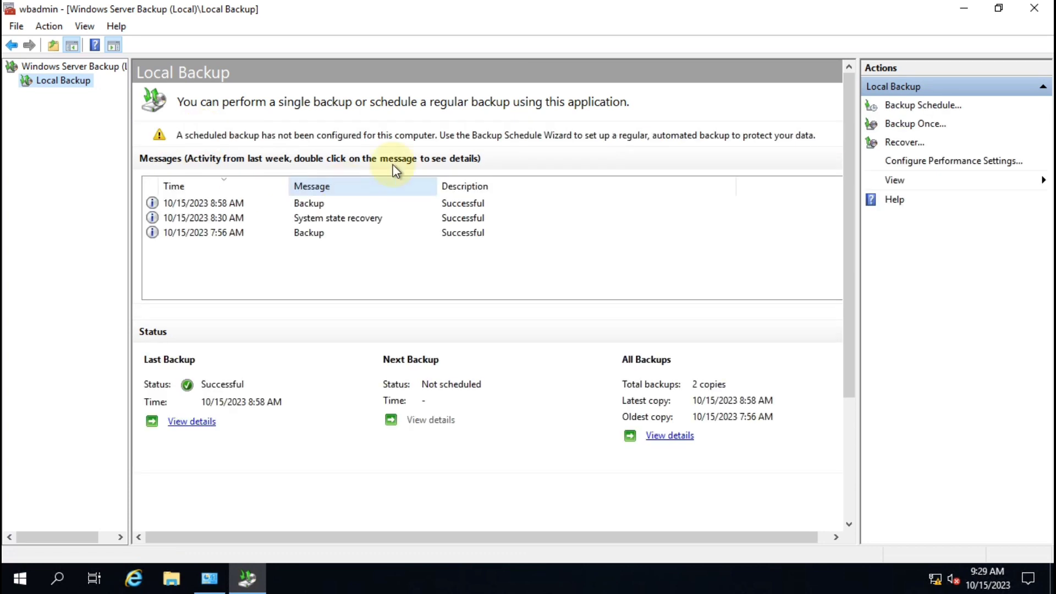
pyautogui.click(908, 144)
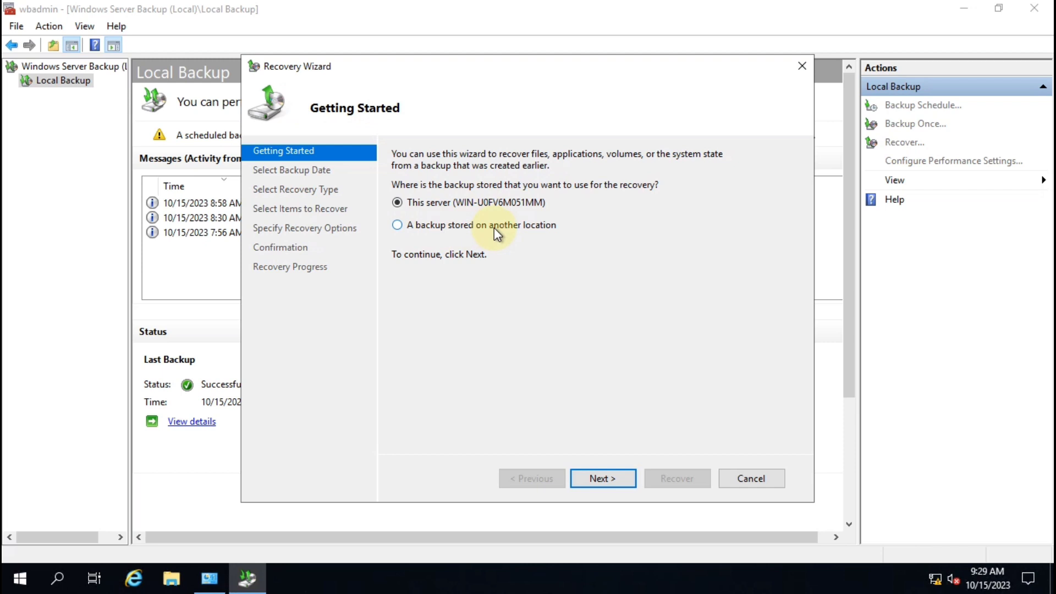
# Choose a backup stored on another location, of type remote shared folder
pyautogui.click(462, 226)
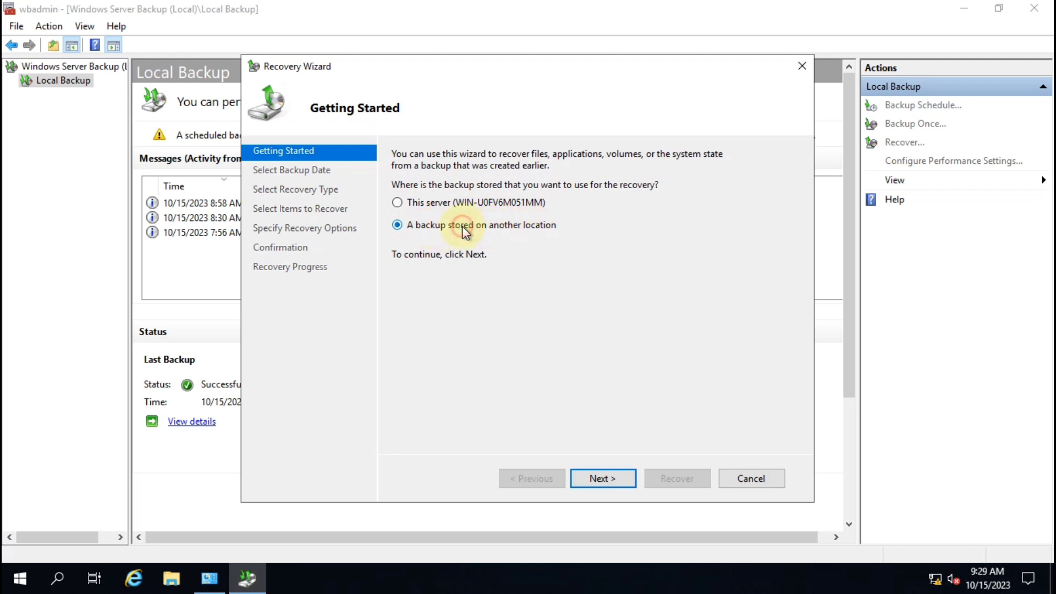
pyautogui.click(597, 478)
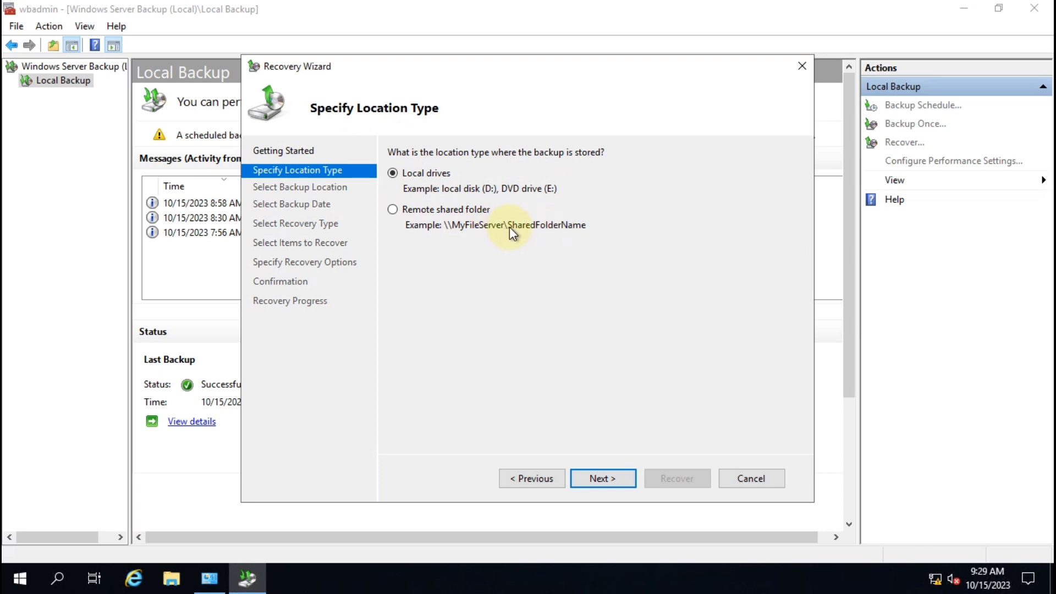
pyautogui.click(422, 209)
pyautogui.click(603, 480)
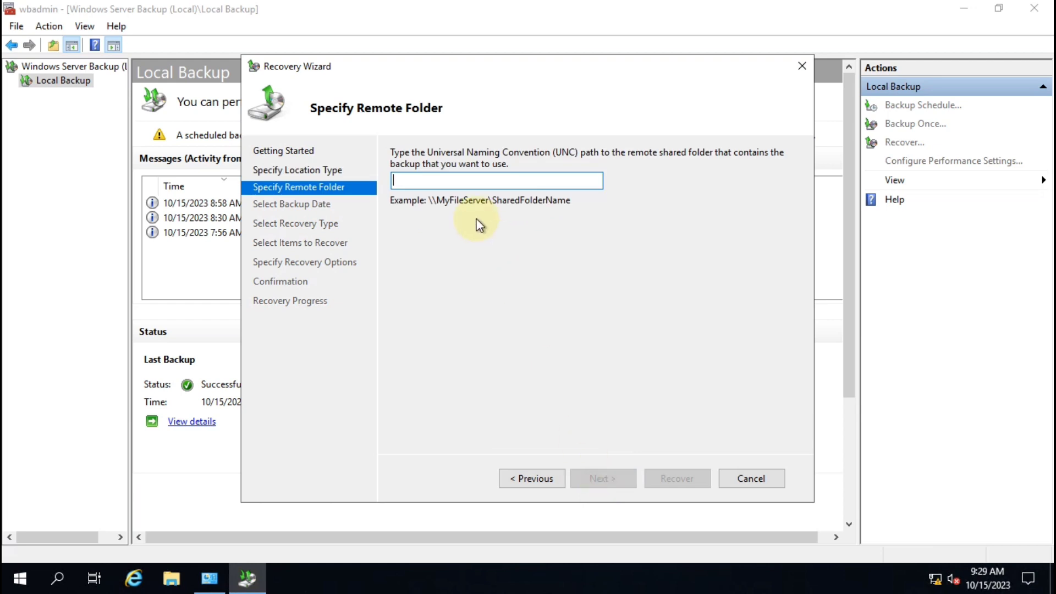
# Enter the remote folder path \\10.0.0.2\Active Directory Backup and continue to backup dates
pyautogui.write('\\\\10.')
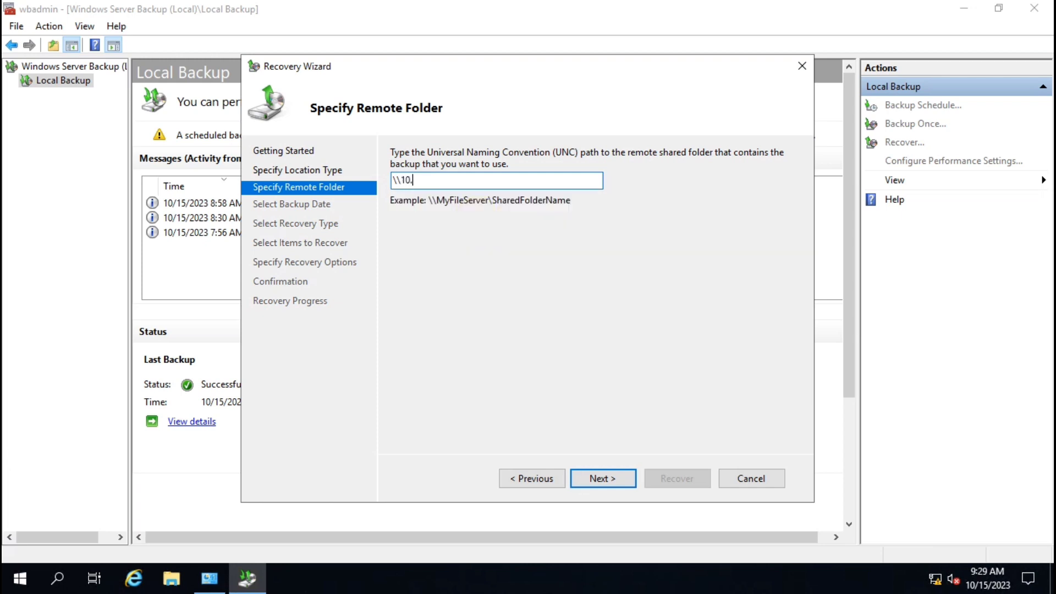
pyautogui.write('0.0.2\\')
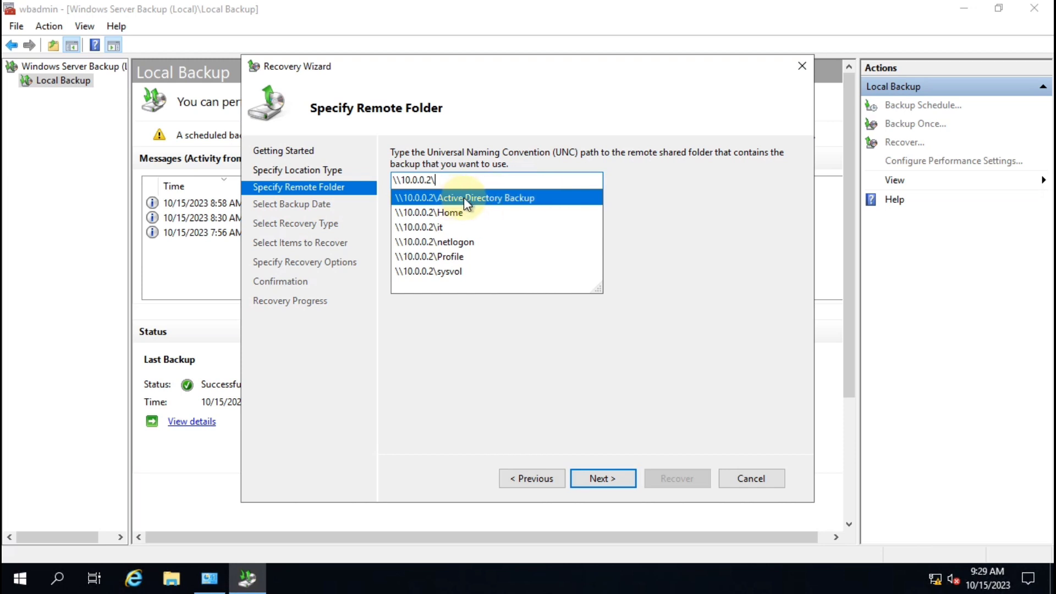
pyautogui.click(510, 198)
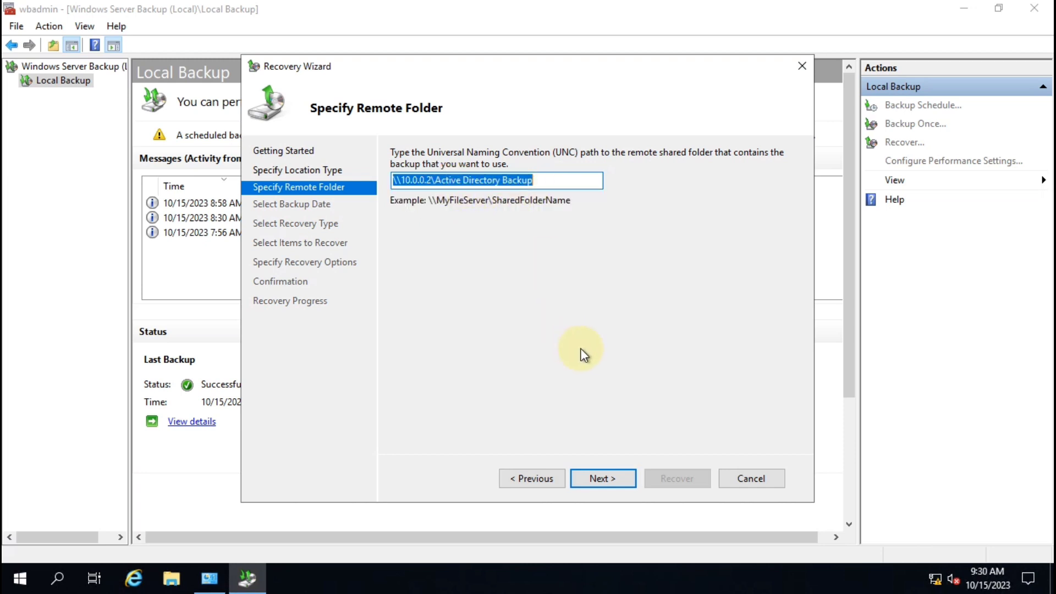
pyautogui.click(605, 480)
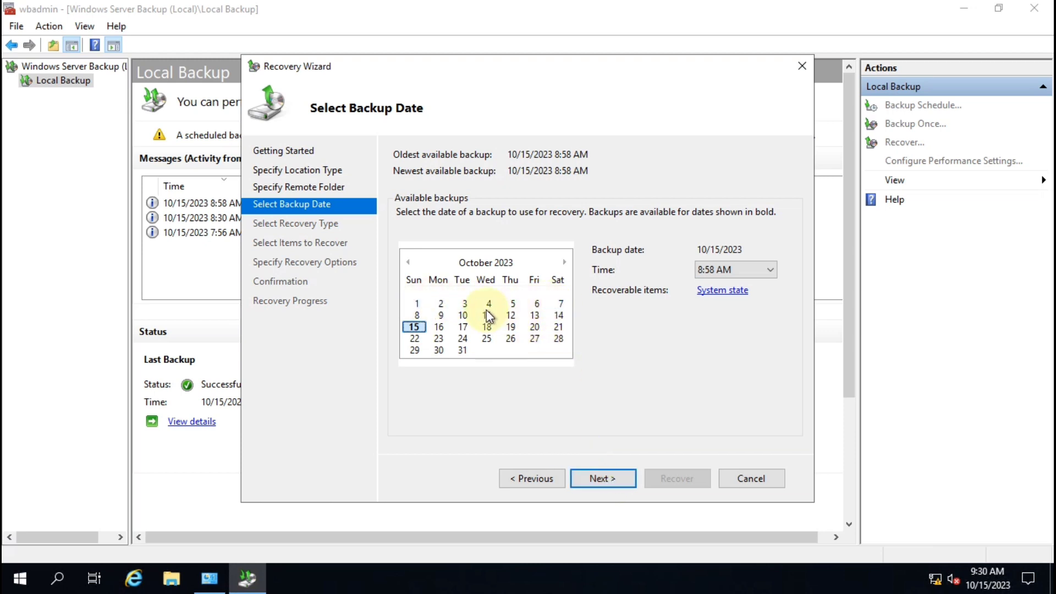
# Accept the 10/15/2023 8:58 AM backup and recover System state to the original location
pyautogui.click(598, 477)
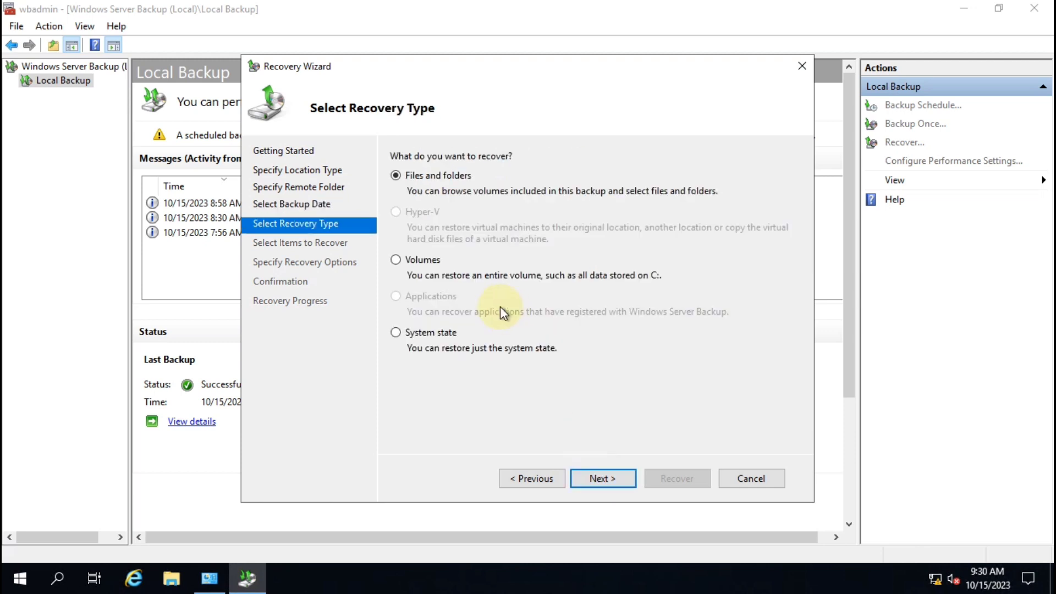
pyautogui.click(396, 176)
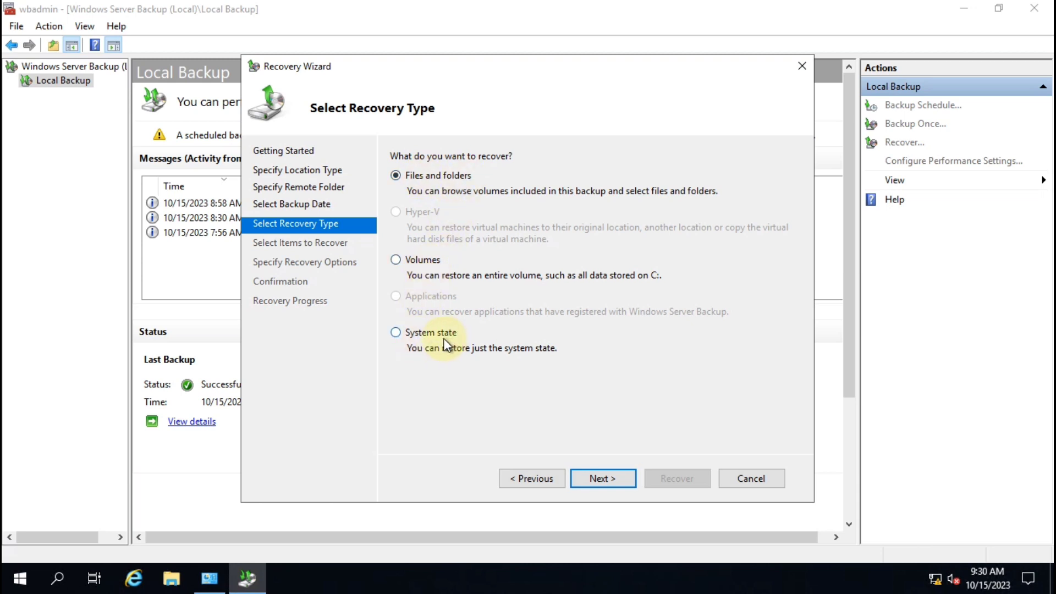
pyautogui.click(410, 333)
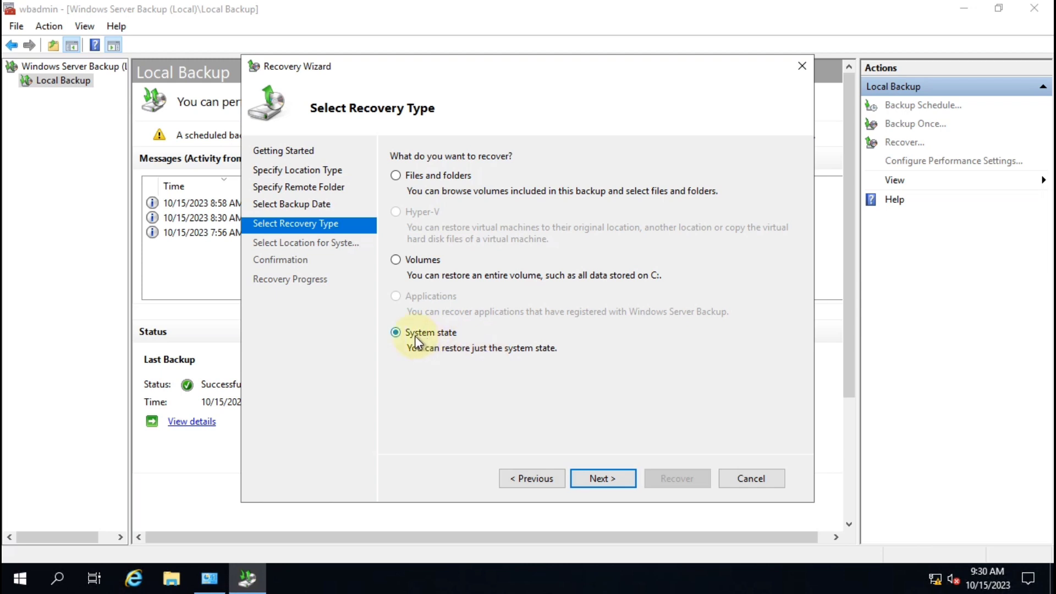
pyautogui.click(599, 478)
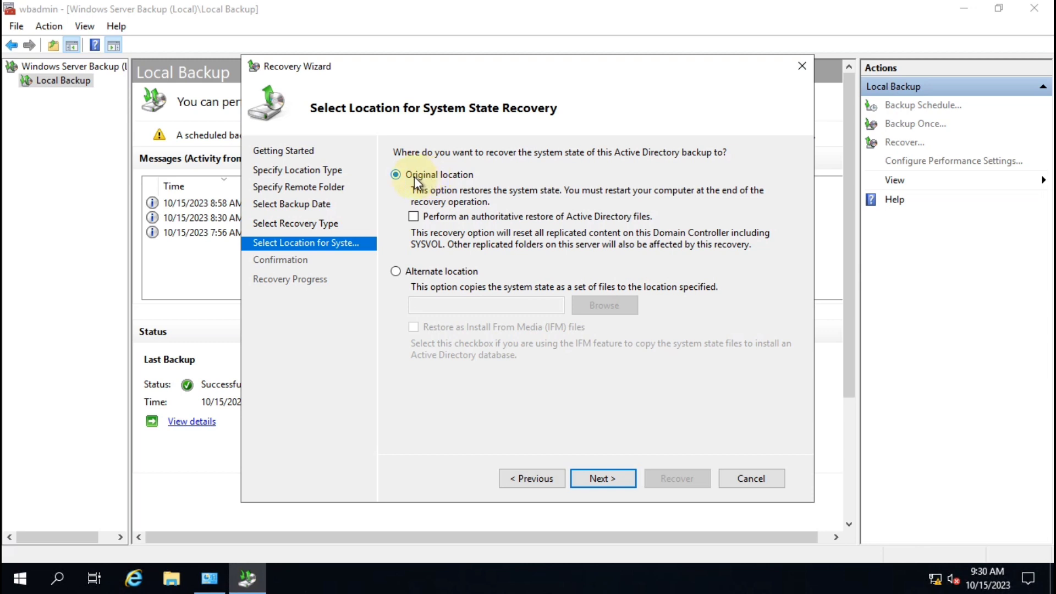
pyautogui.click(613, 486)
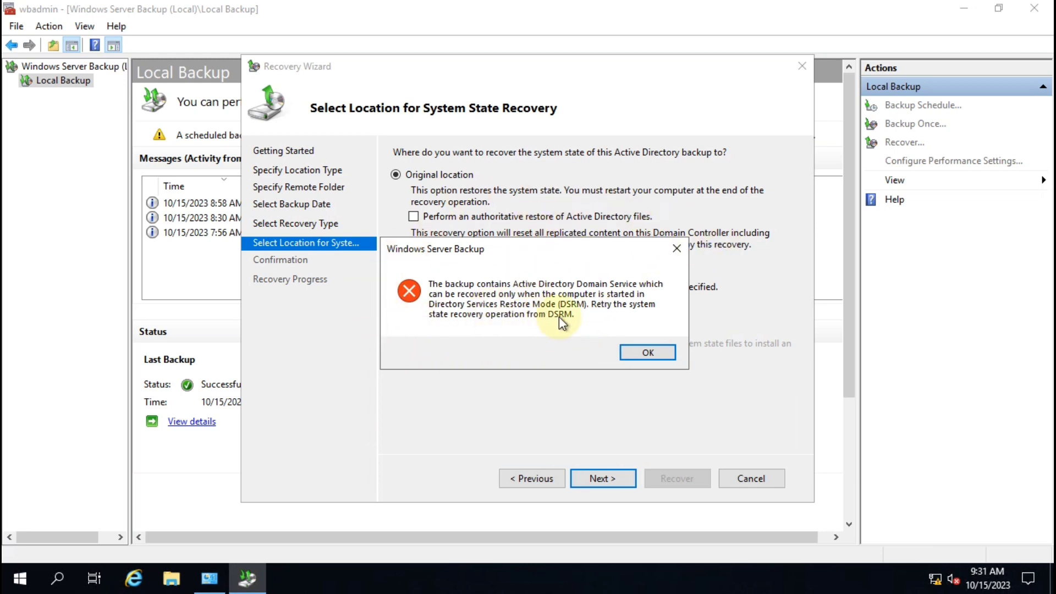
# Dismiss the DSRM error, cancel the Recovery Wizard and close the backup console
pyautogui.click(656, 353)
pyautogui.click(747, 484)
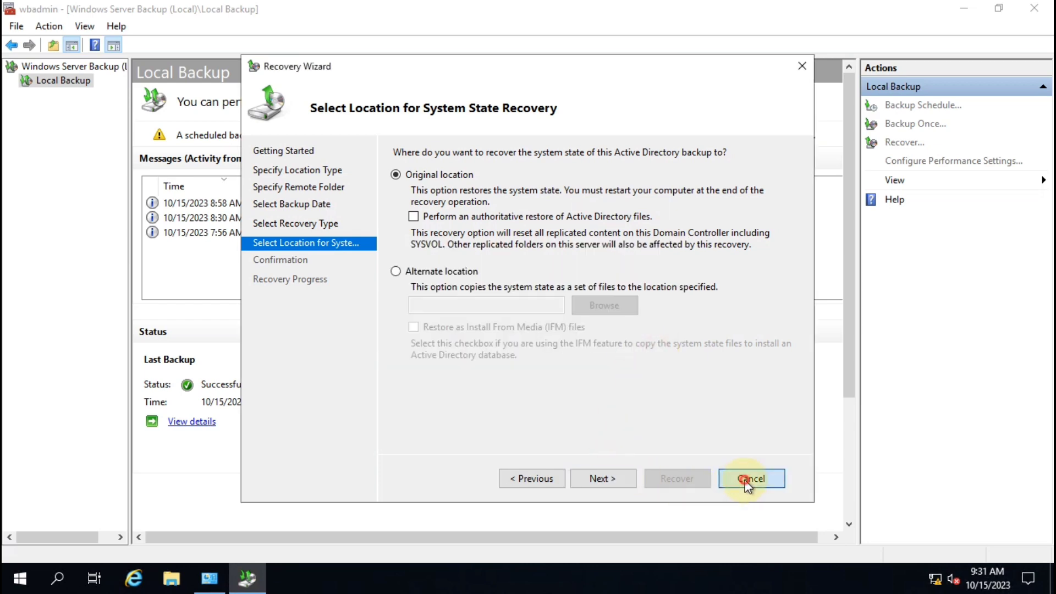
pyautogui.click(1037, 8)
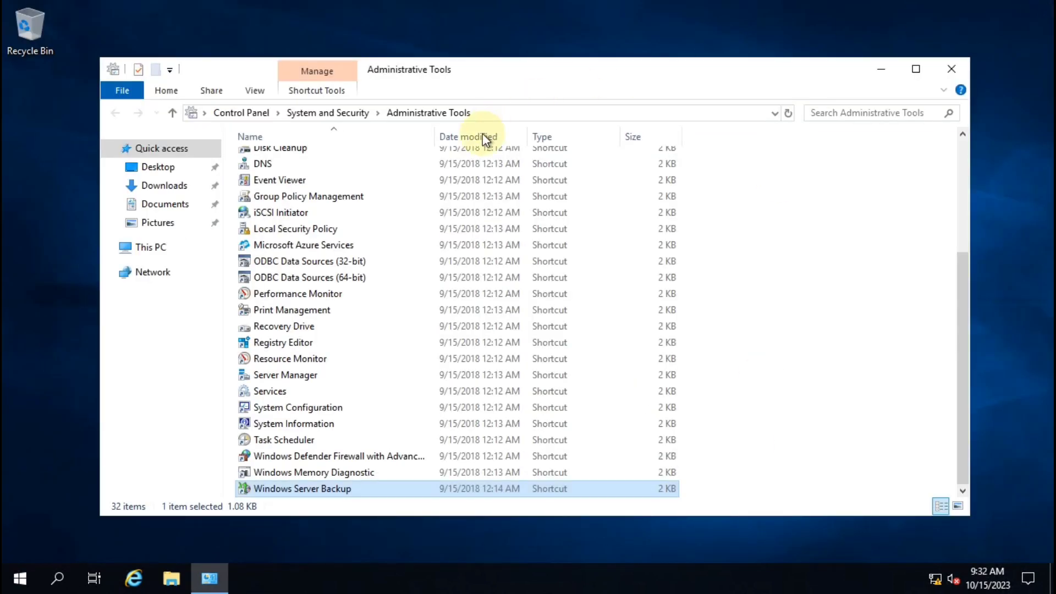
# Close the Administrative Tools folder and refresh the desktop
pyautogui.click(951, 66)
pyautogui.rightClick(404, 153)
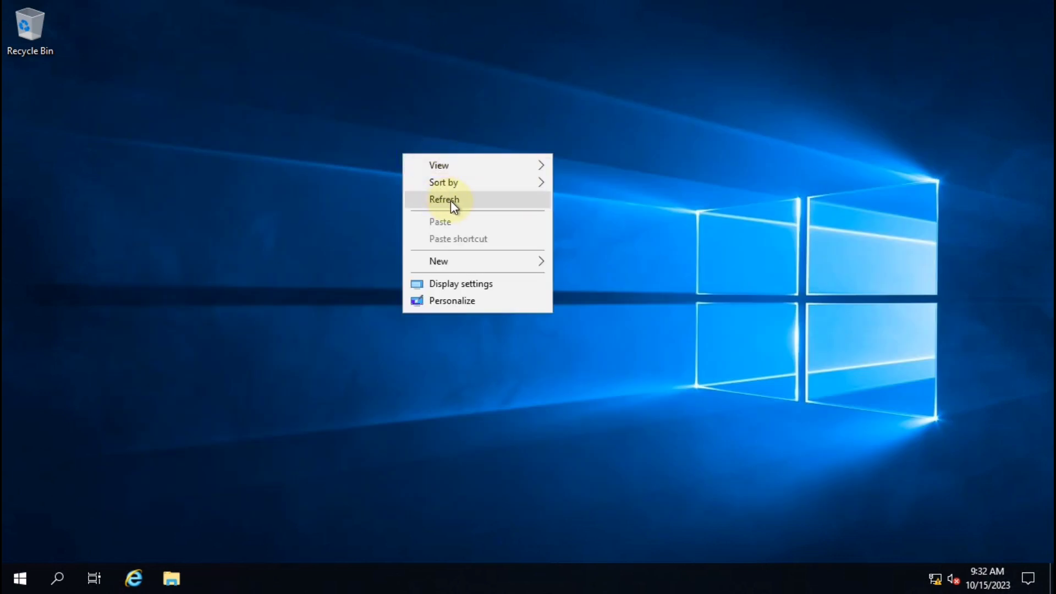
pyautogui.click(451, 201)
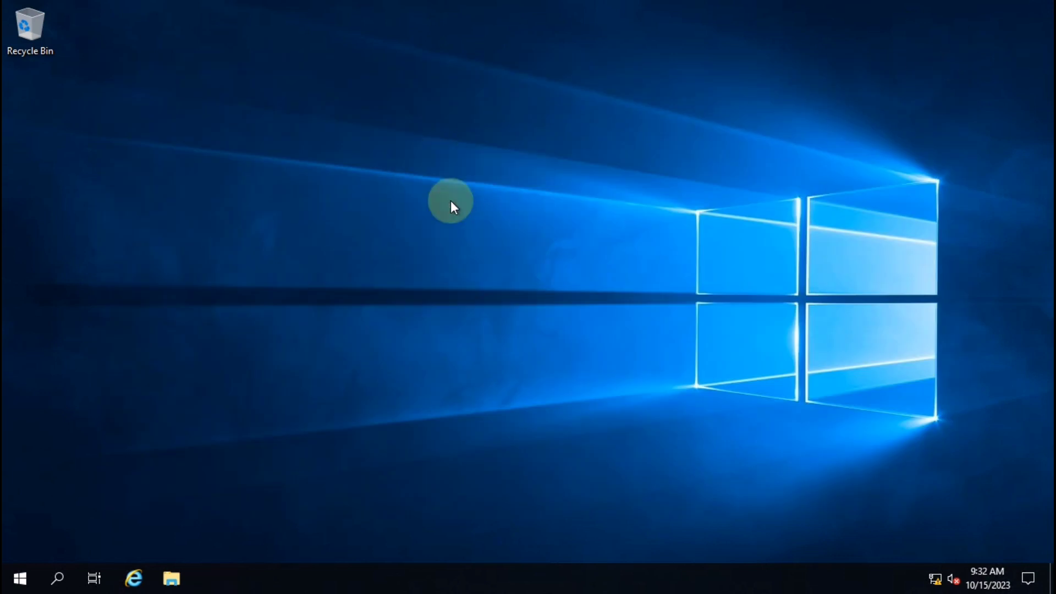
# Run msconfig and enable Safe boot with Active Directory repair on the Boot tab
pyautogui.press('super+r')
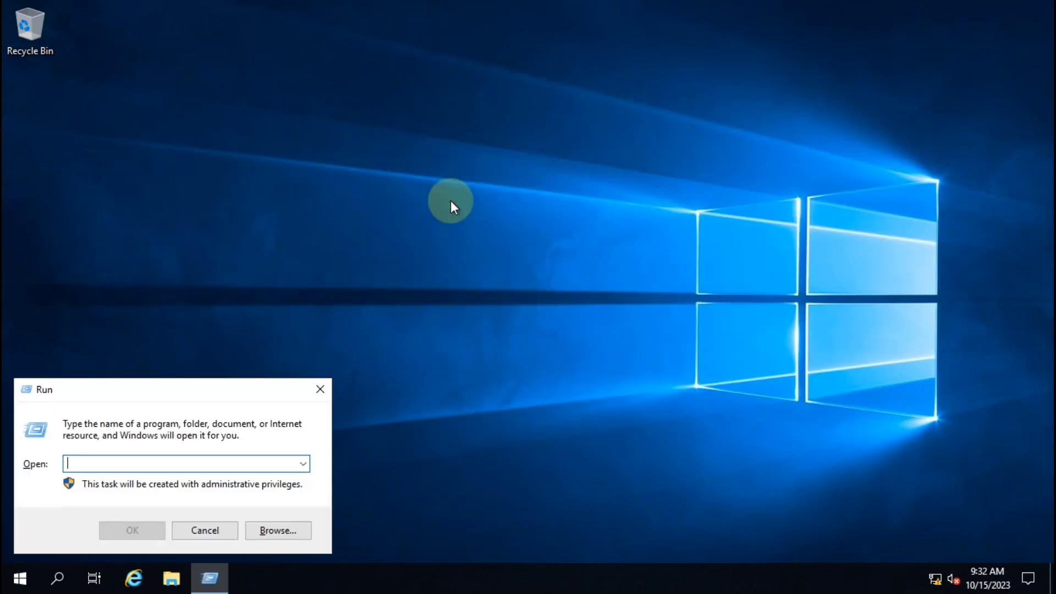
pyautogui.write('ms')
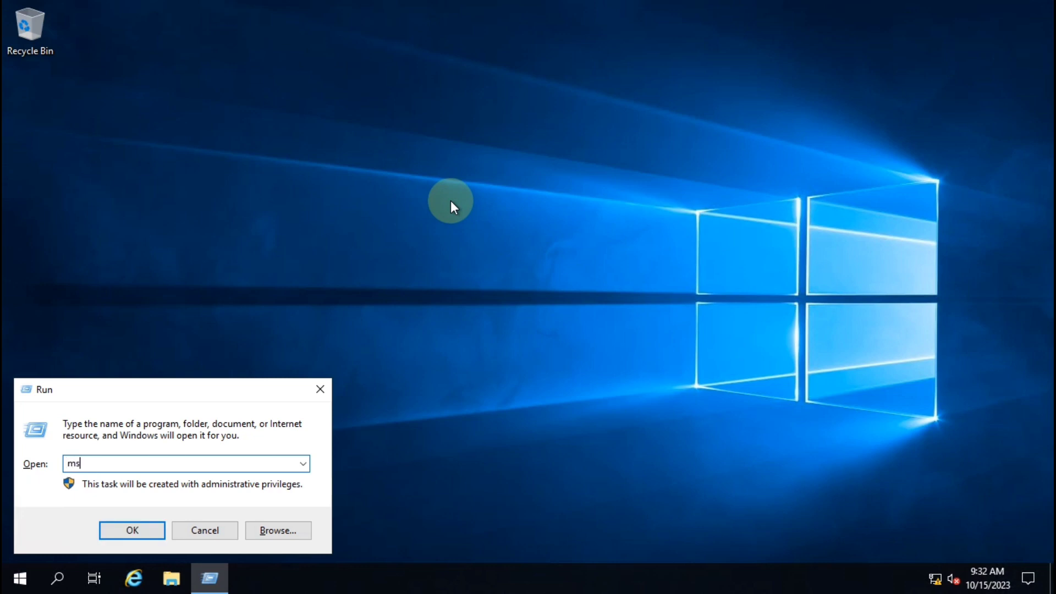
pyautogui.write('fon')
pyautogui.press('BackSpace')
pyautogui.press('BackSpace')
pyautogui.press('BackSpace')
pyautogui.press('BackSpace')
pyautogui.press('BackSpace')
pyautogui.write('msconfig')
pyautogui.press('Return')
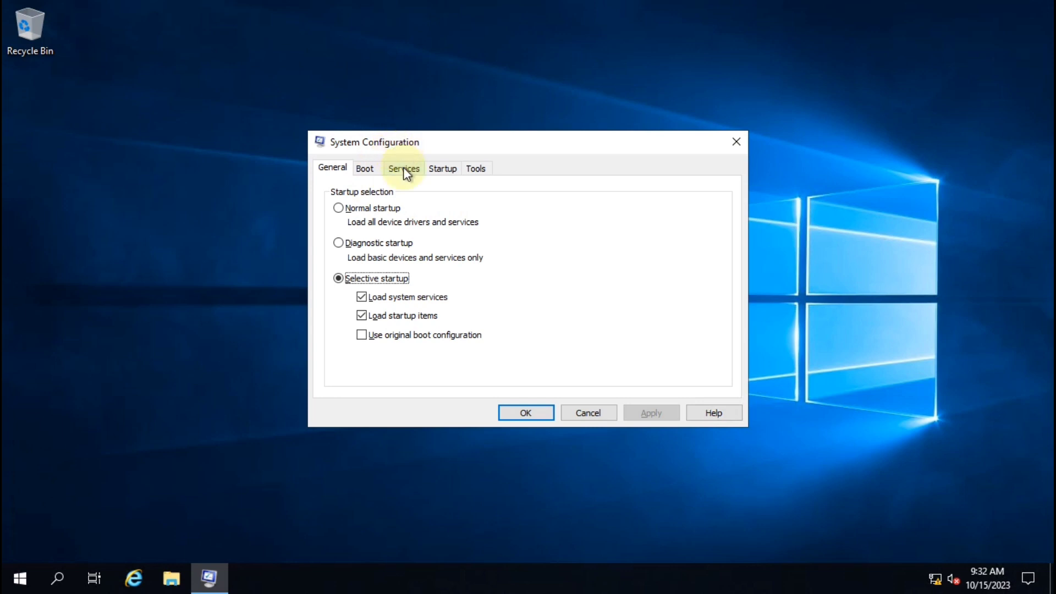
pyautogui.click(368, 169)
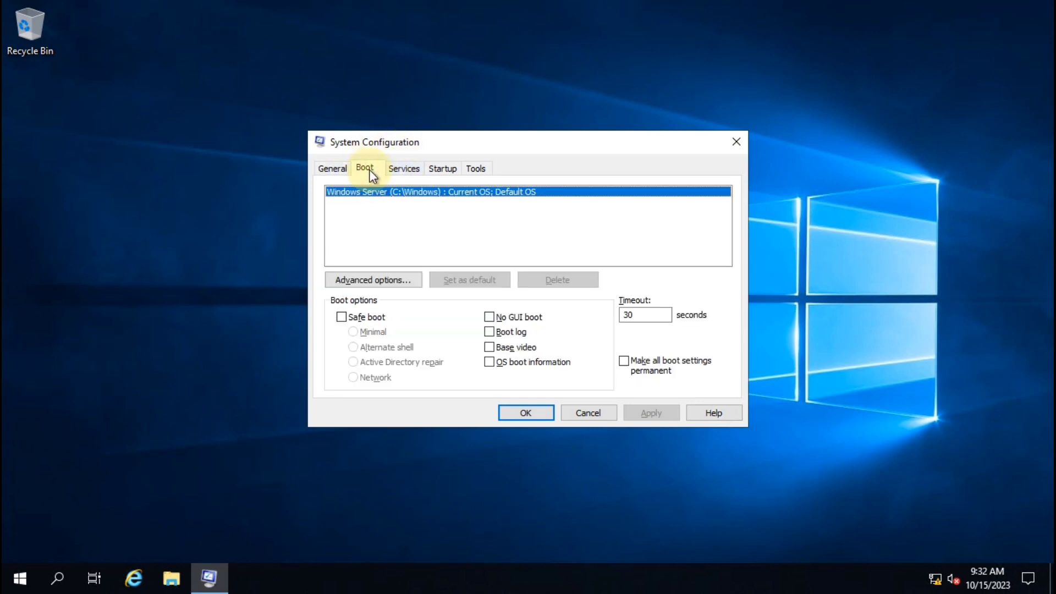
pyautogui.click(358, 318)
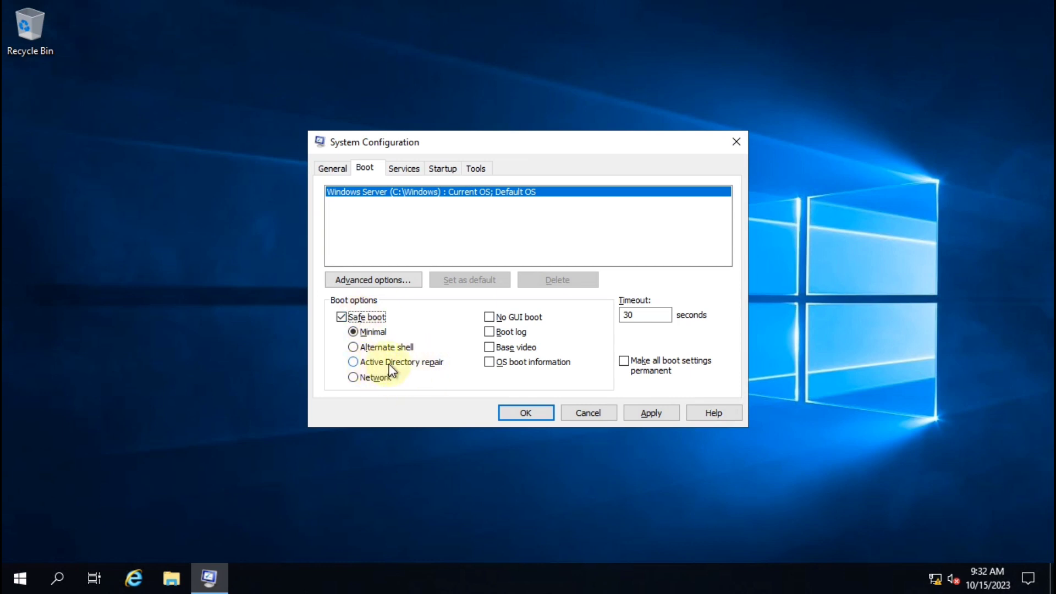
pyautogui.click(352, 363)
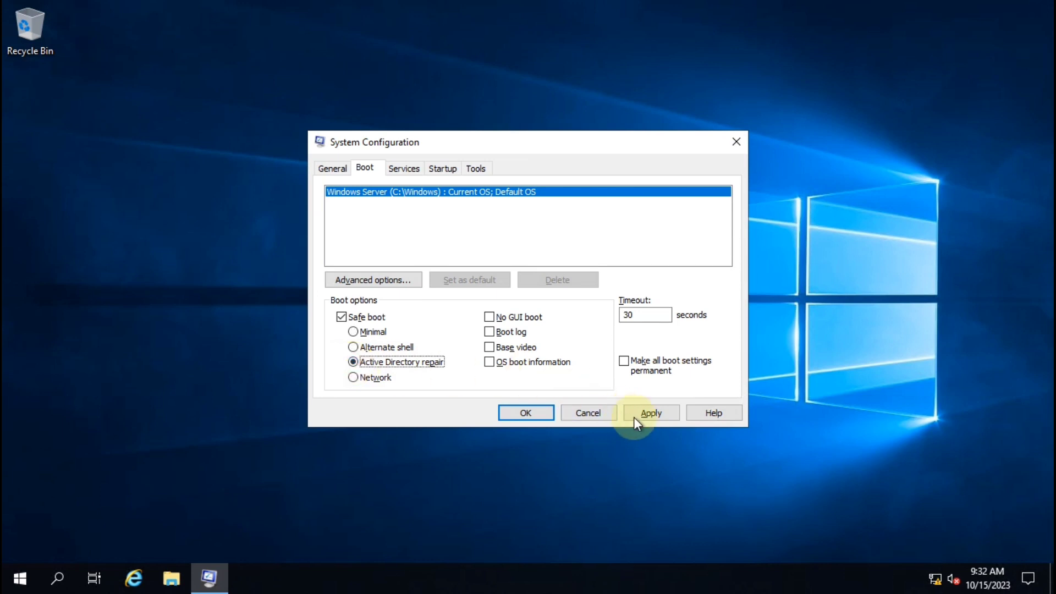
pyautogui.click(526, 412)
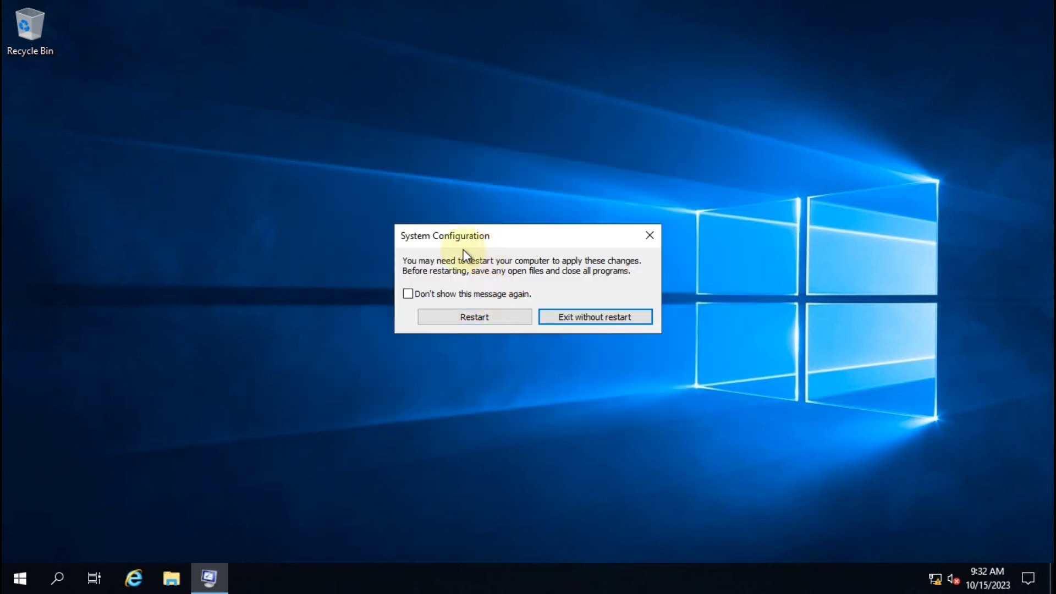
# Restart the server now and enlarge the VM Connection window to full screen
pyautogui.click(485, 318)
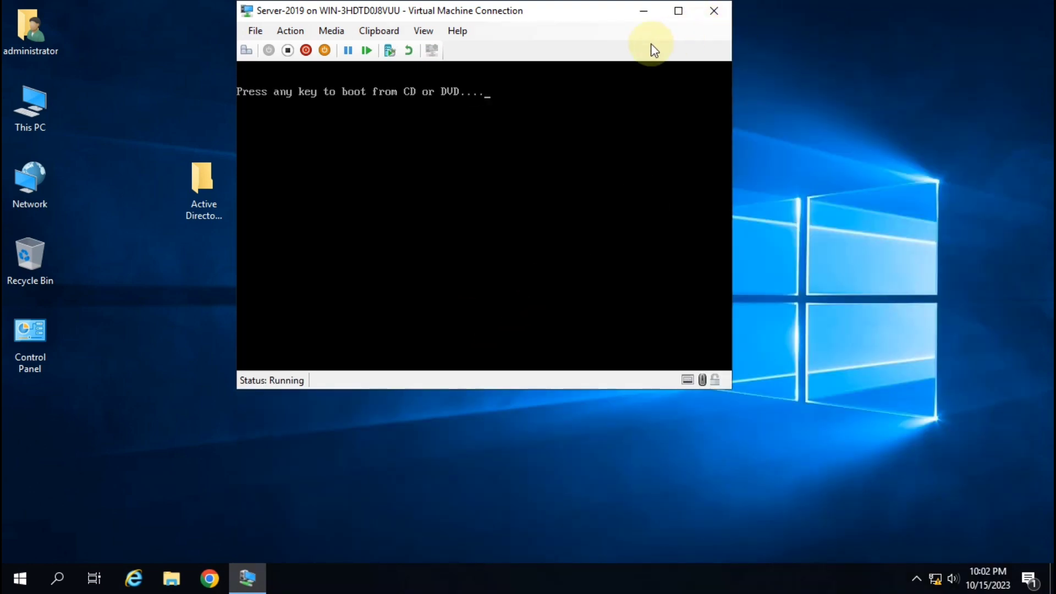
pyautogui.press('Return')
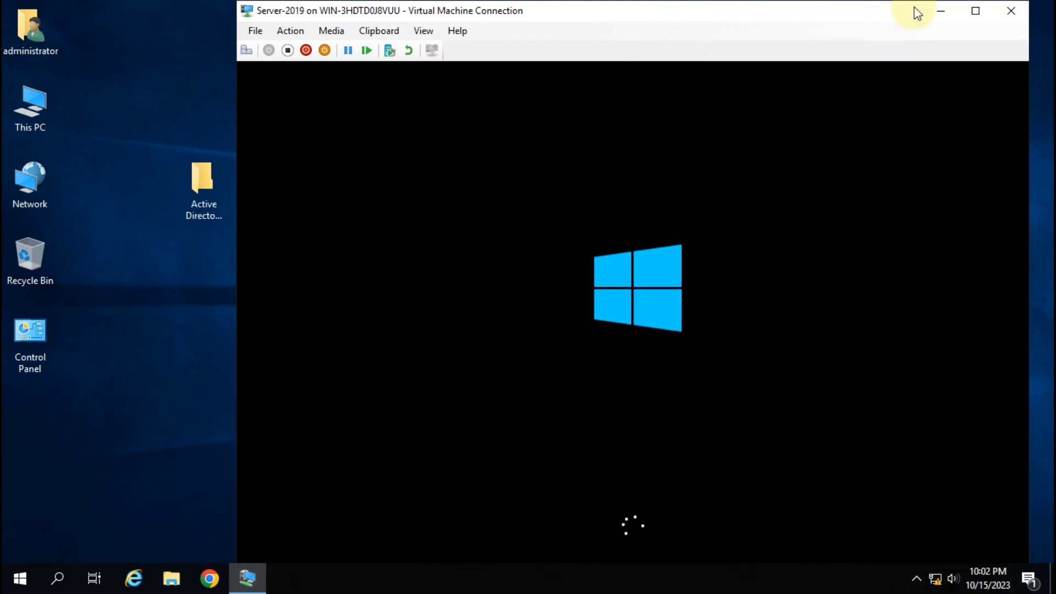
pyautogui.click(977, 15)
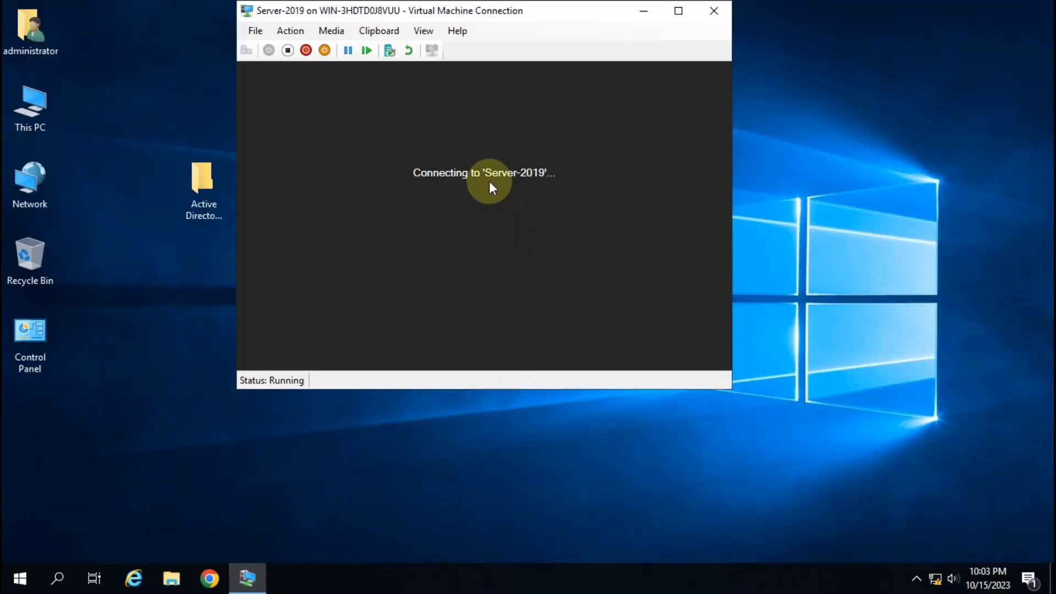
pyautogui.click(678, 12)
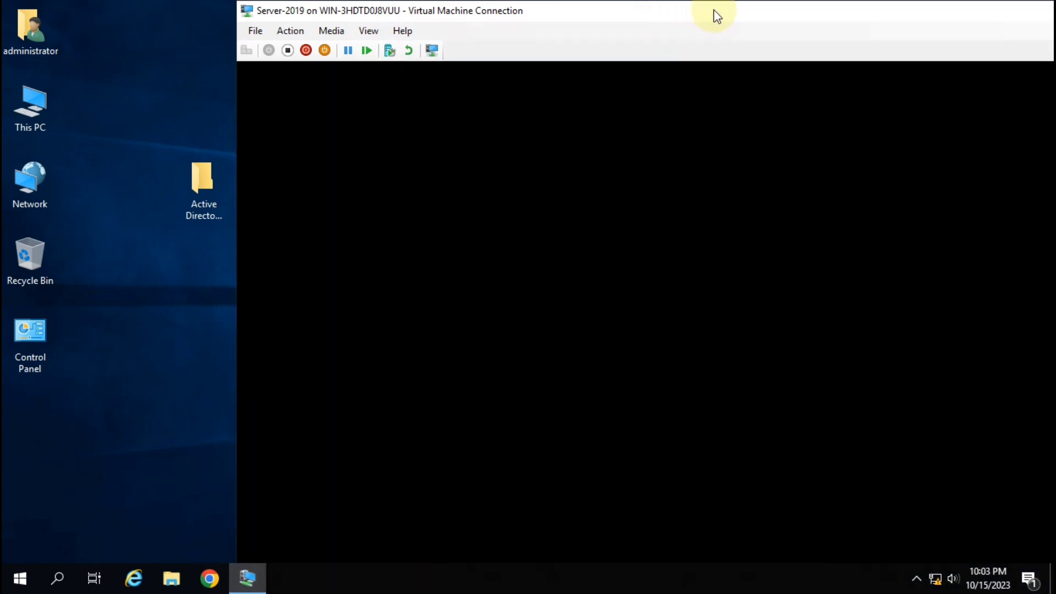
pyautogui.doubleClick(714, 11)
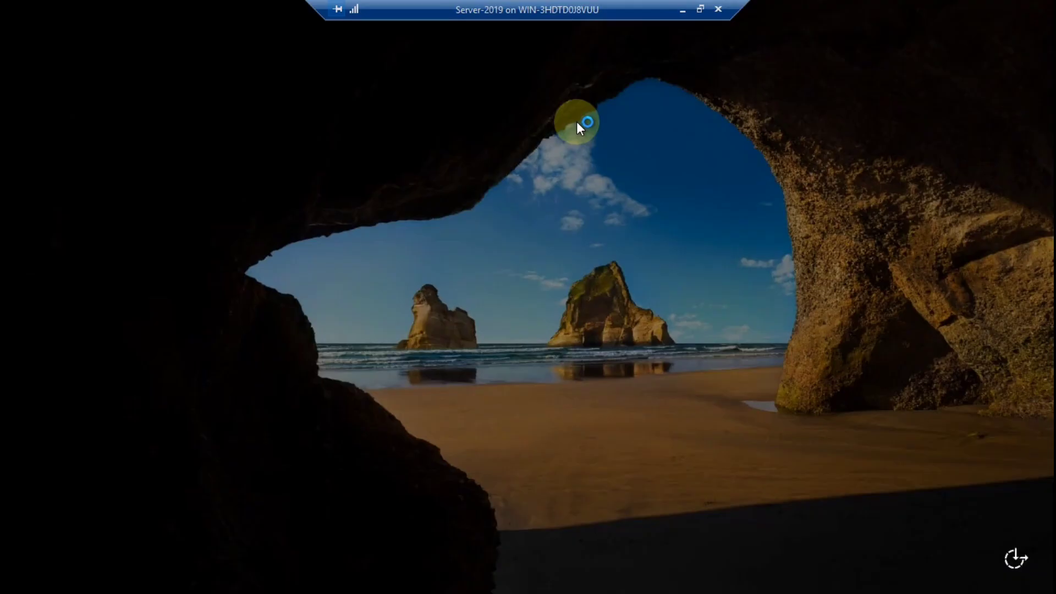
# Sign in with the Administrator account password
pyautogui.click(470, 368)
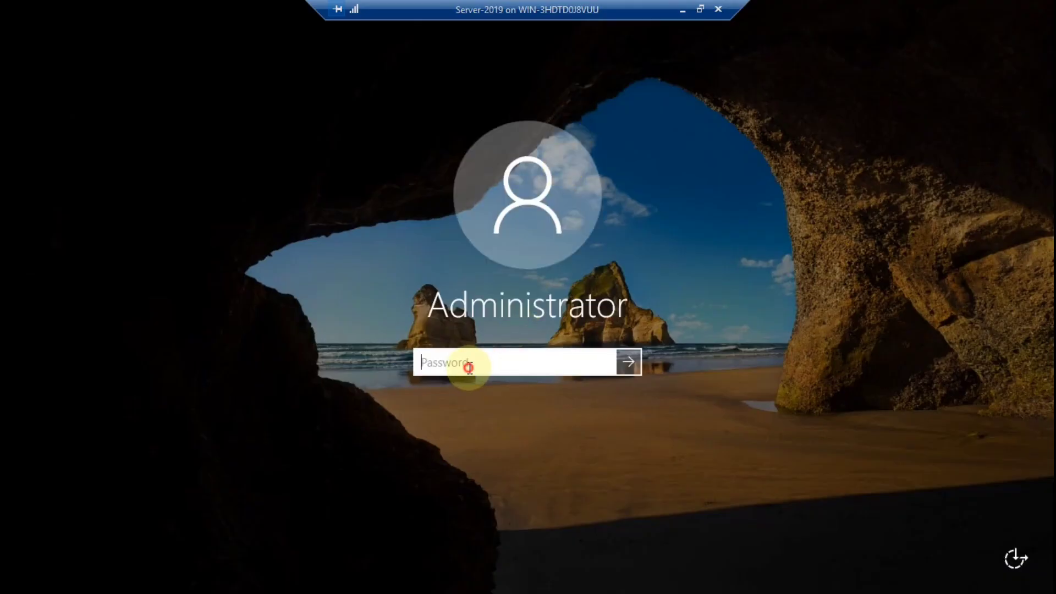
pyautogui.write('••••••')
pyautogui.press('Return')
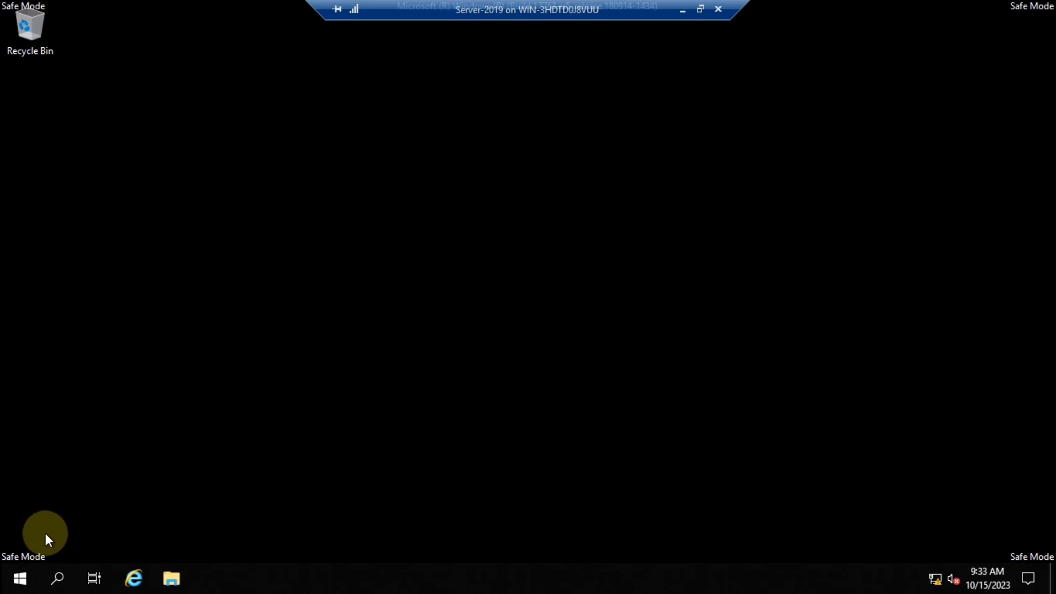
# Open Windows Server Backup from Windows Administrative Tools in the Start menu
pyautogui.click(20, 579)
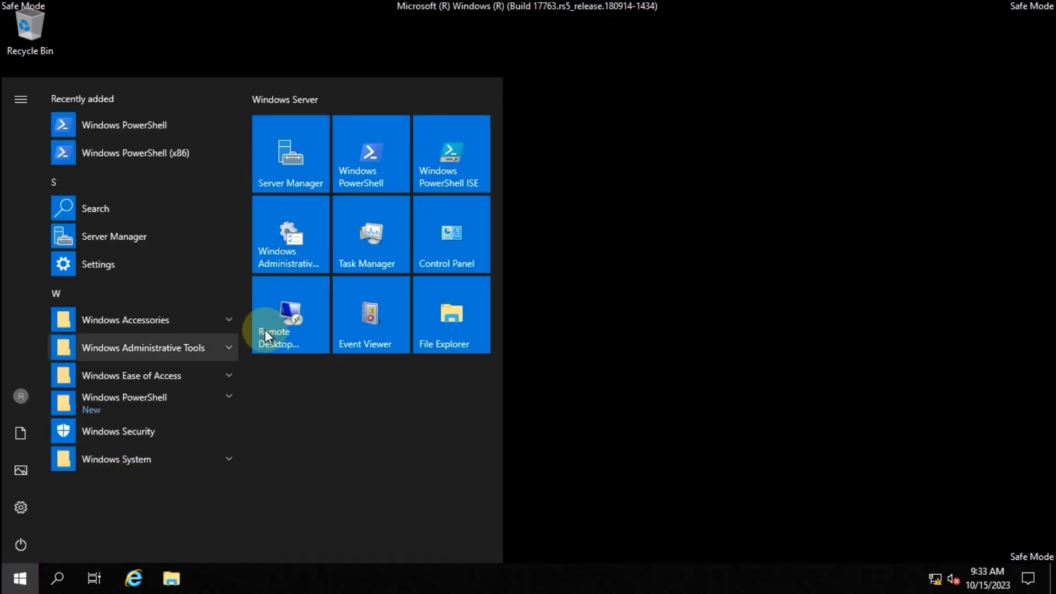
pyautogui.click(296, 243)
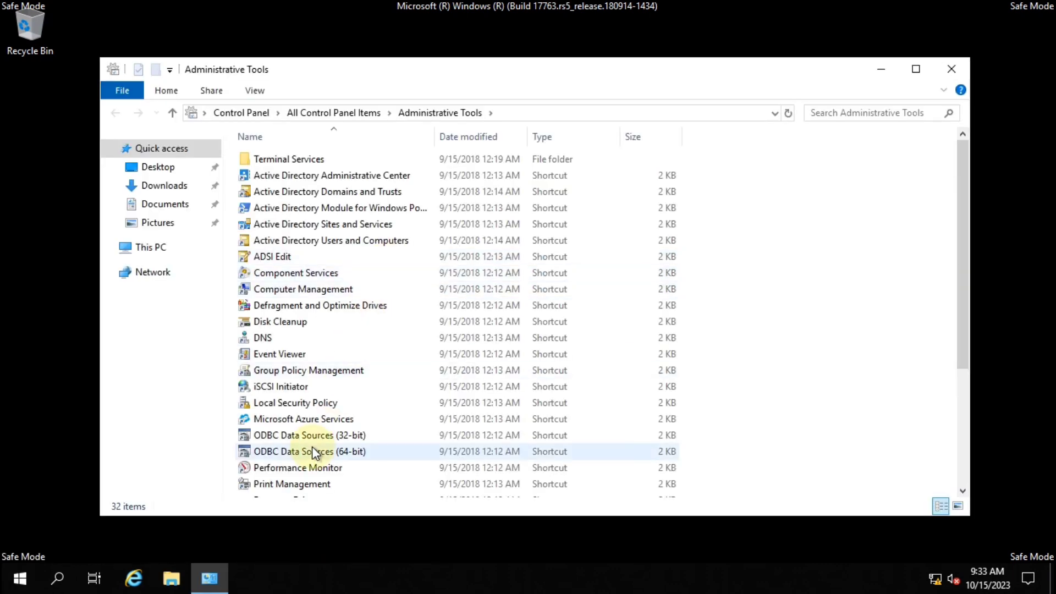
pyautogui.scroll(-4, 312, 447)
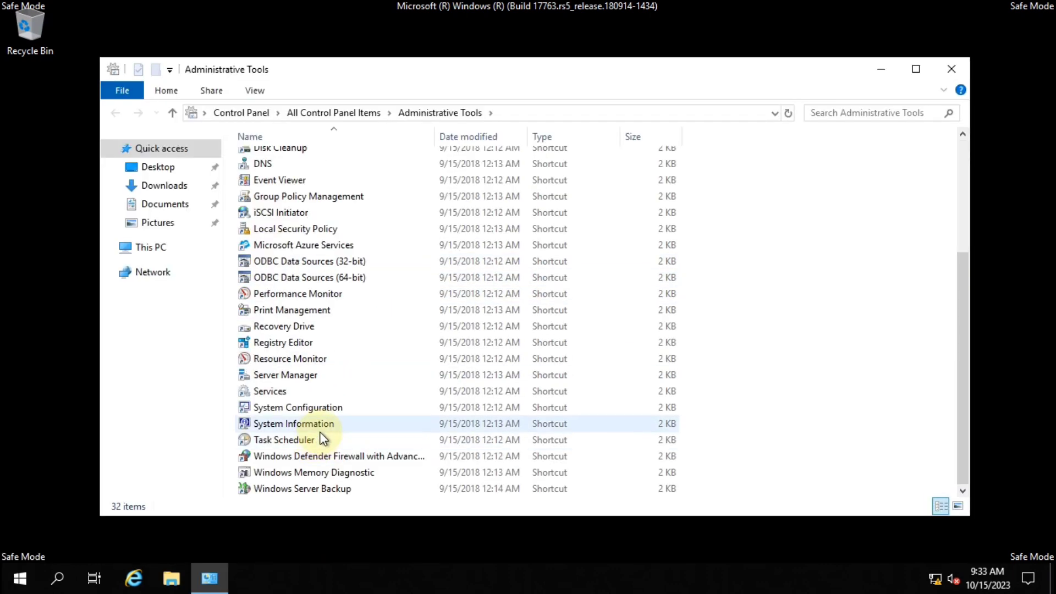
pyautogui.click(324, 488)
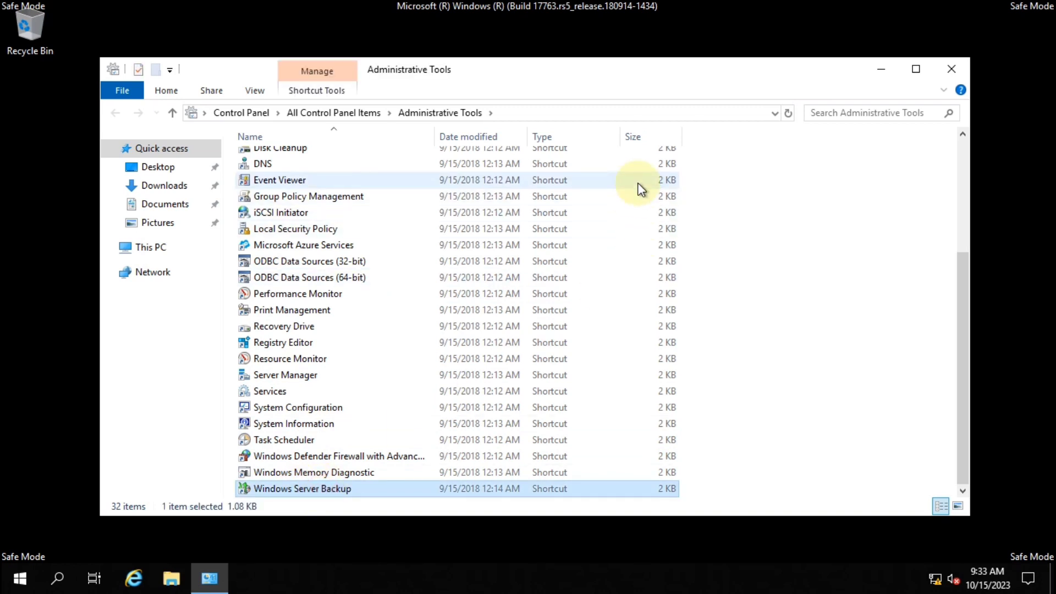
pyautogui.press('Return')
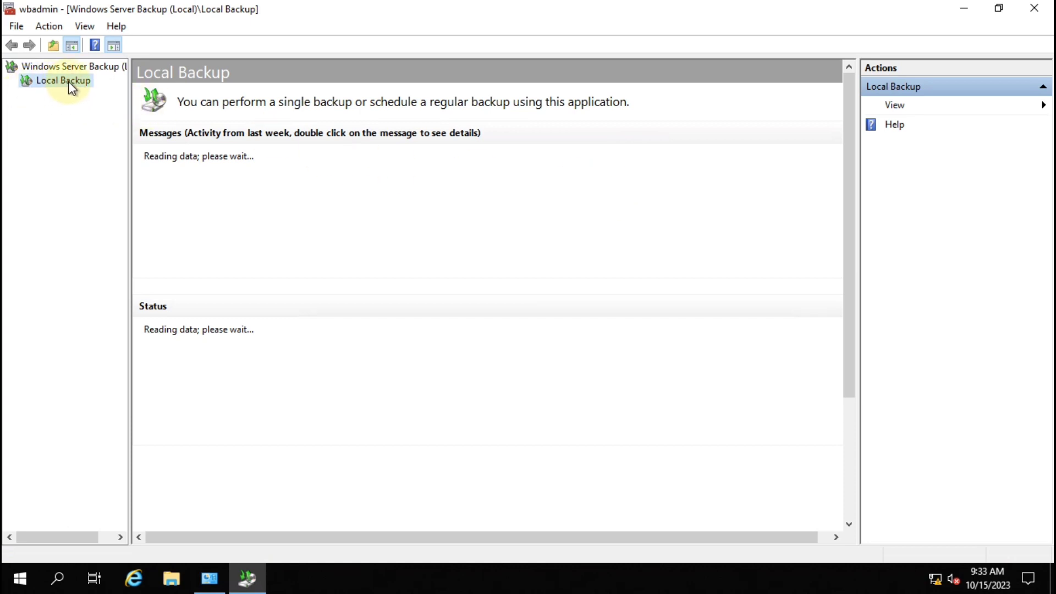
# Start the Recover wizard with another location as source, type Remote shared folder
pyautogui.moveTo(557, 6)
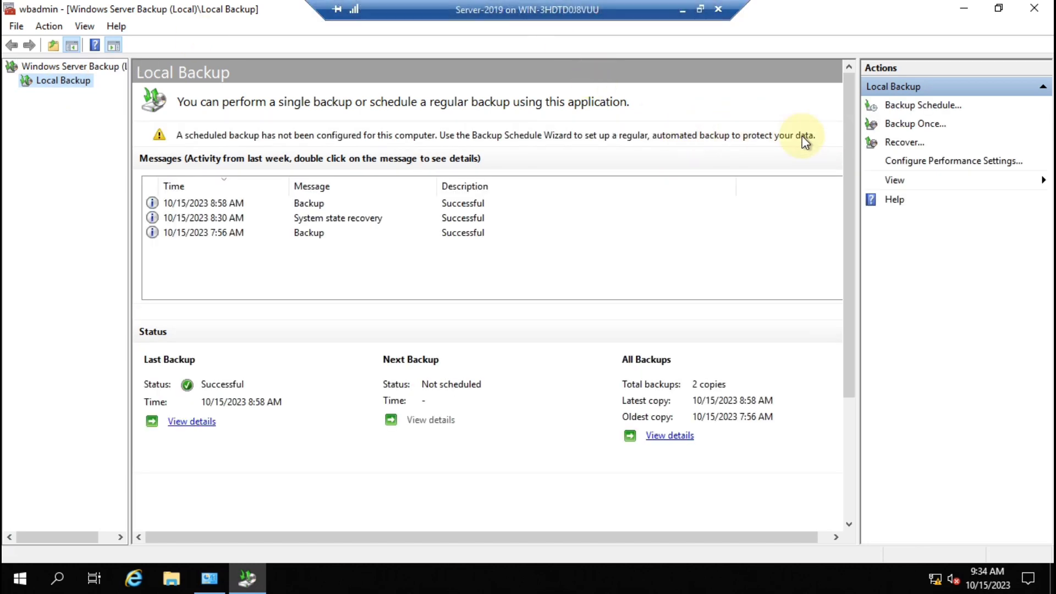
pyautogui.click(904, 143)
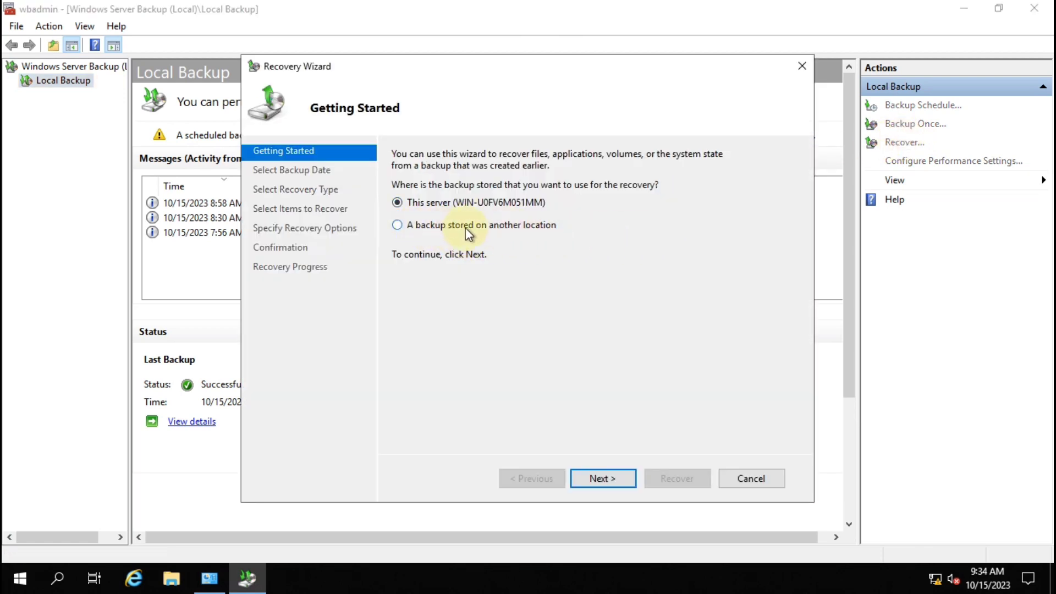
pyautogui.click(444, 224)
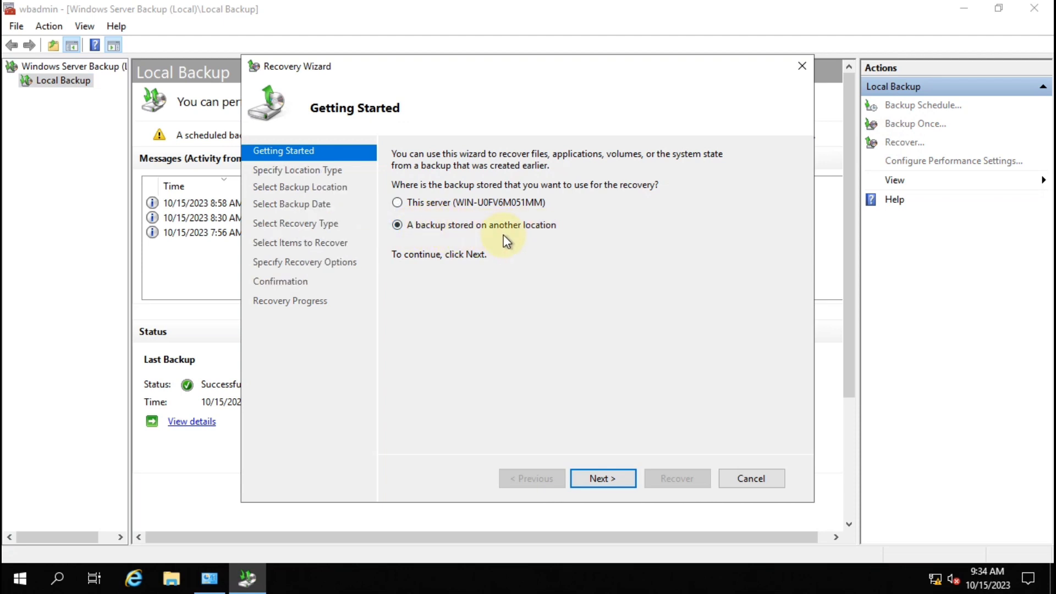
pyautogui.click(608, 478)
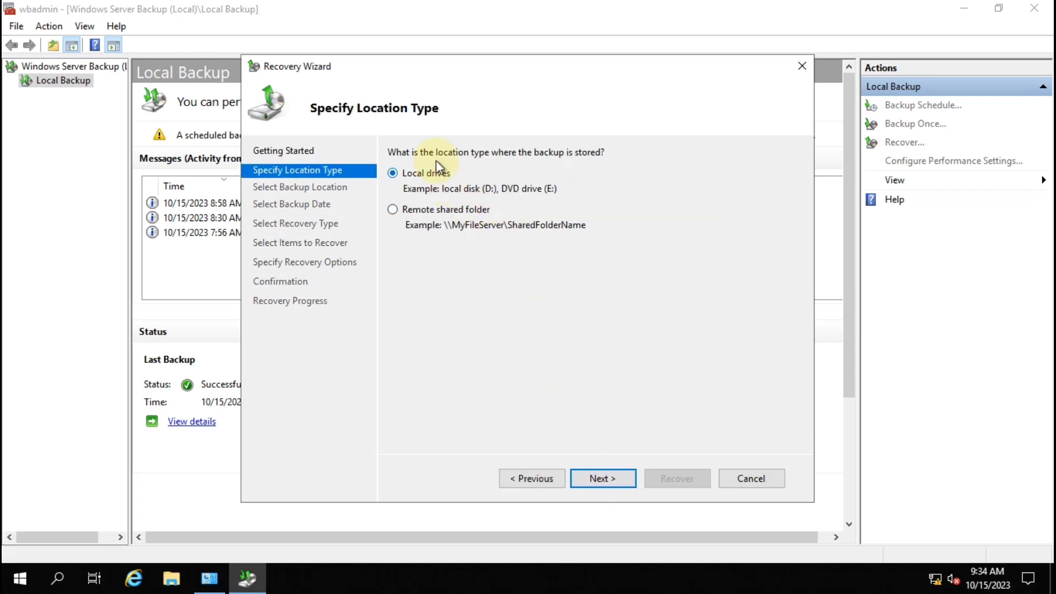
pyautogui.click(418, 210)
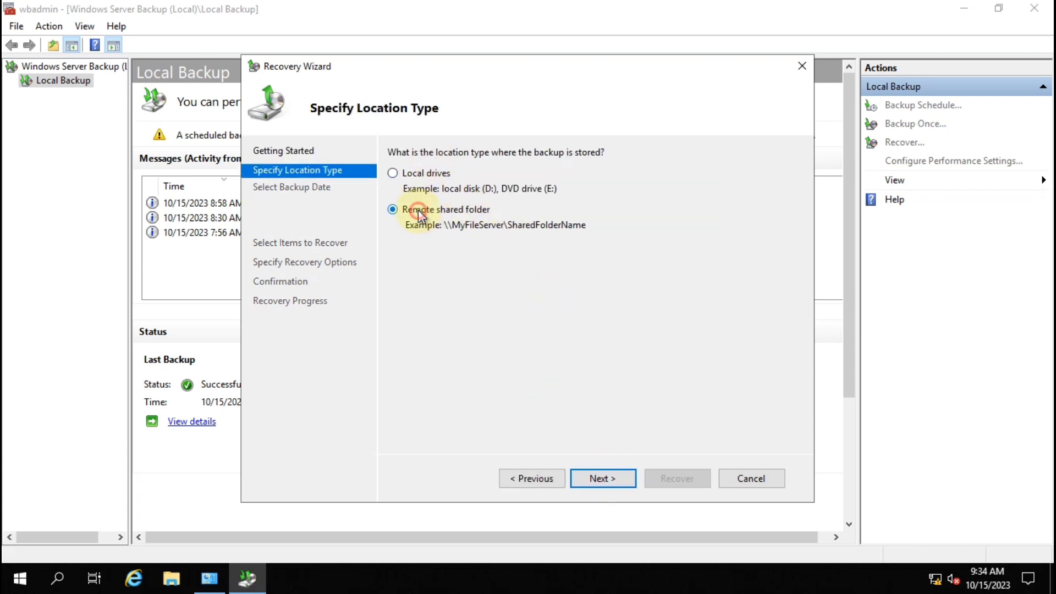
pyautogui.click(607, 479)
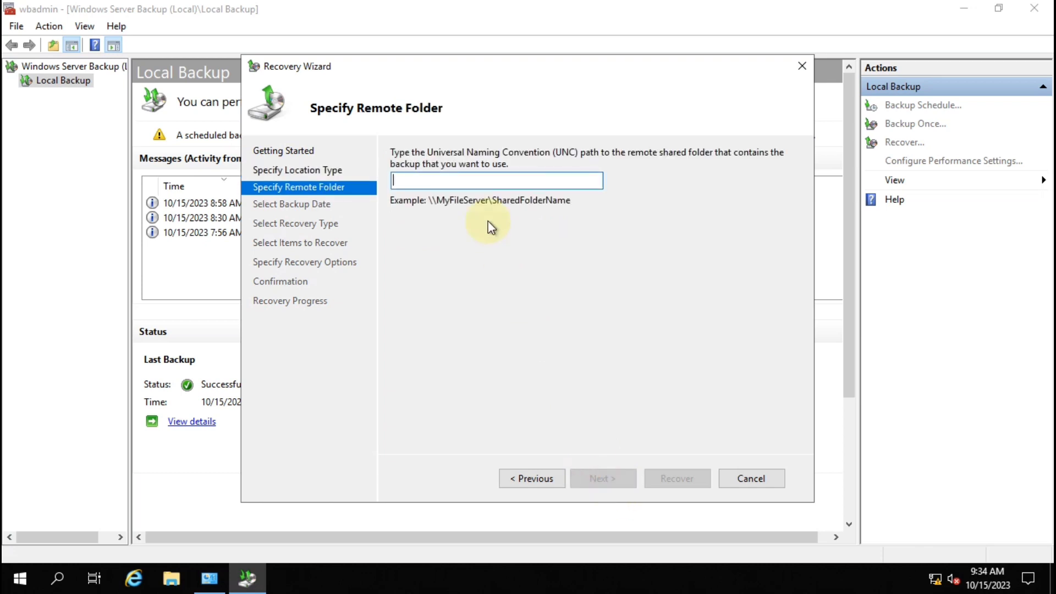
# Use the 10/15/2023 8:58 AM backup on \\10.0.0.2\Active Directory Backup to recover the system state
pyautogui.write('\\\\10.0.0.2\\')
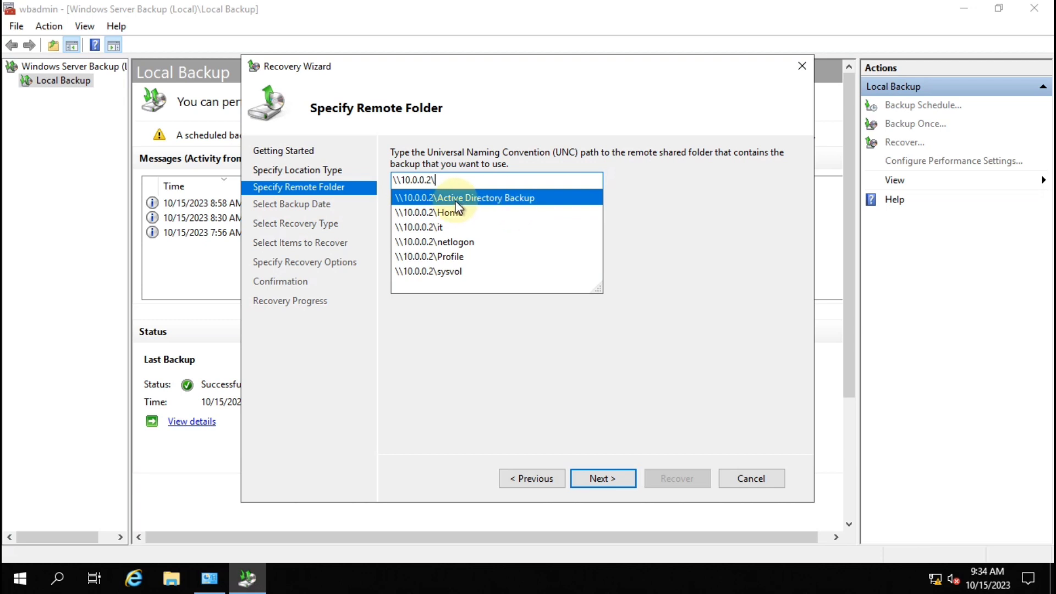
pyautogui.click(528, 199)
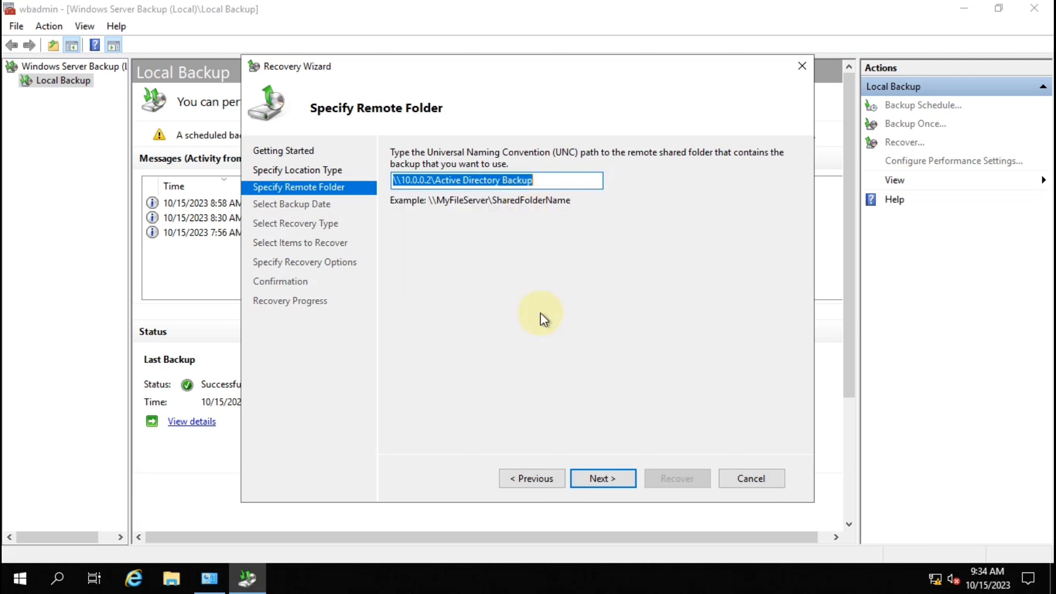
pyautogui.click(614, 480)
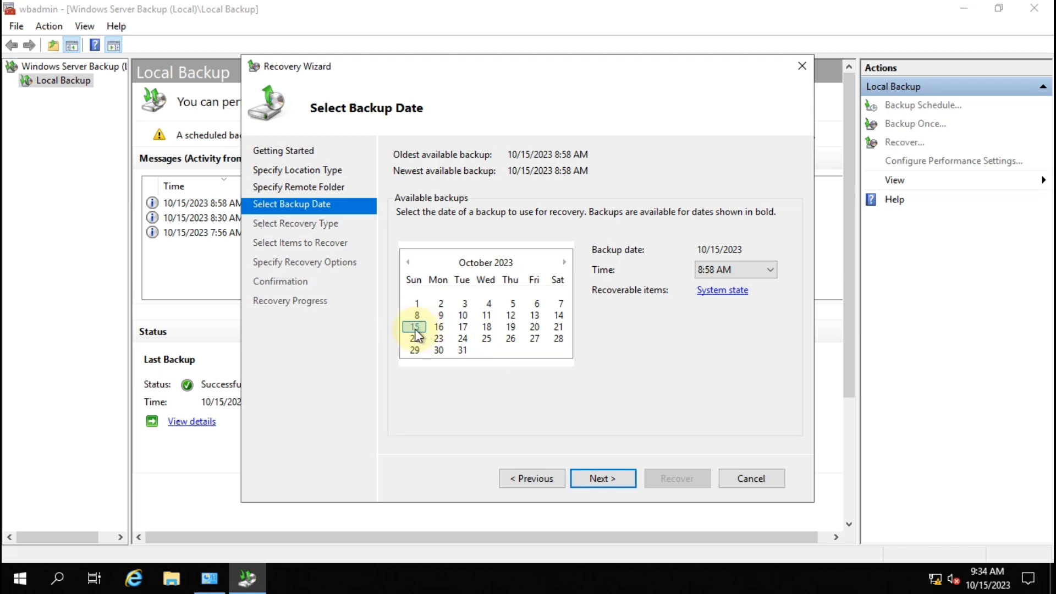
pyautogui.click(600, 478)
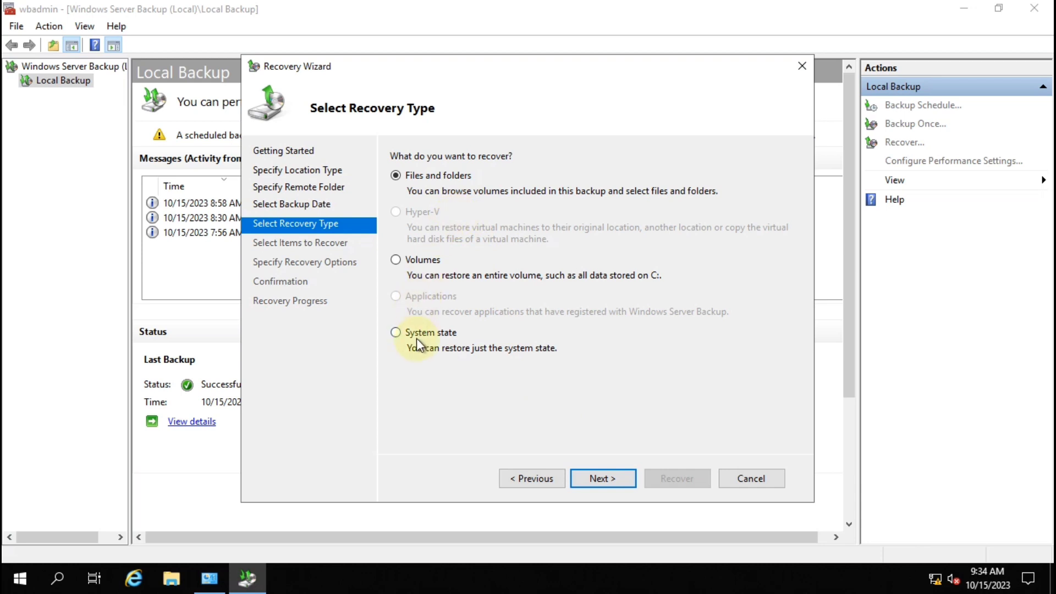
pyautogui.click(396, 332)
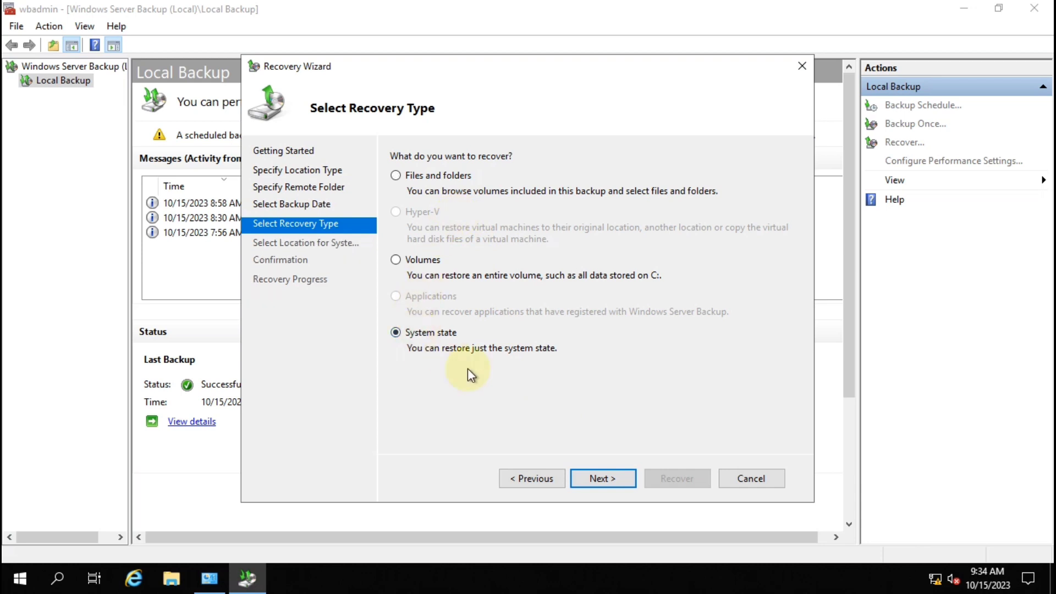
pyautogui.click(604, 482)
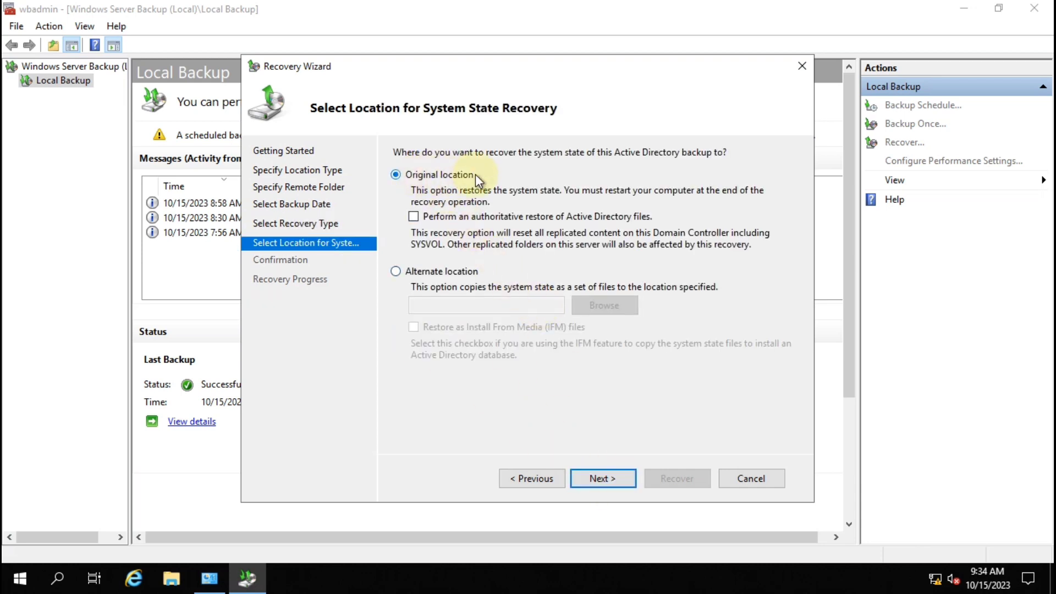
# Start the system state recovery to the original location, accepting both warnings, with automatic reboot enabled
pyautogui.click(609, 482)
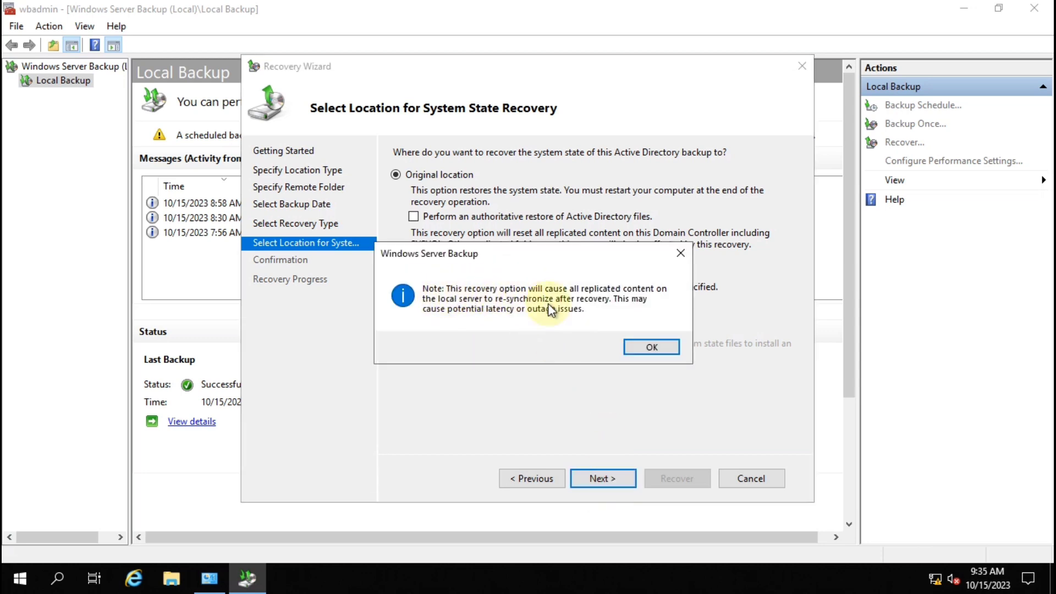
pyautogui.click(646, 350)
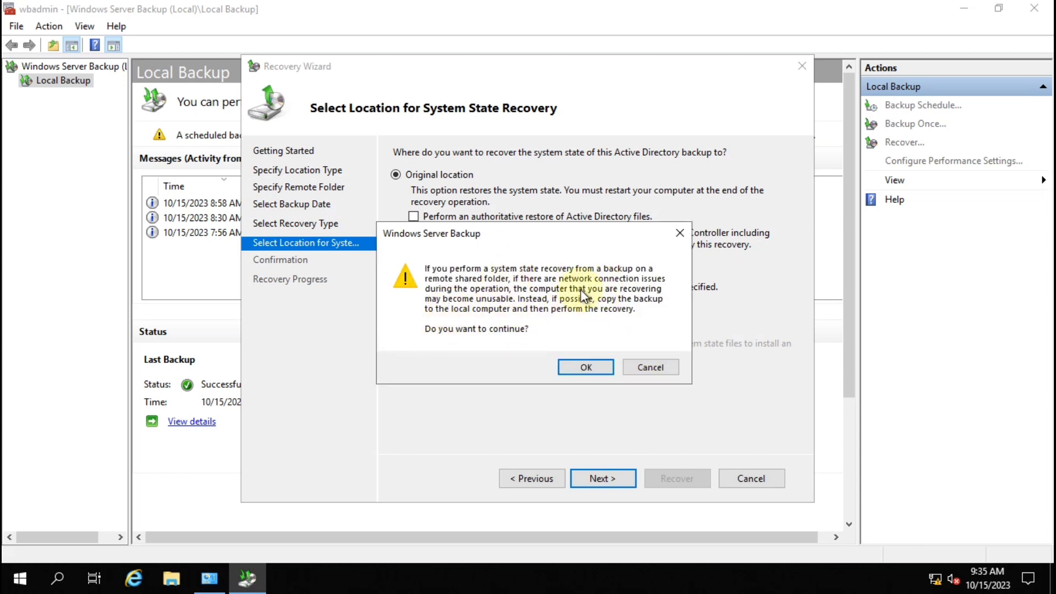
pyautogui.click(593, 368)
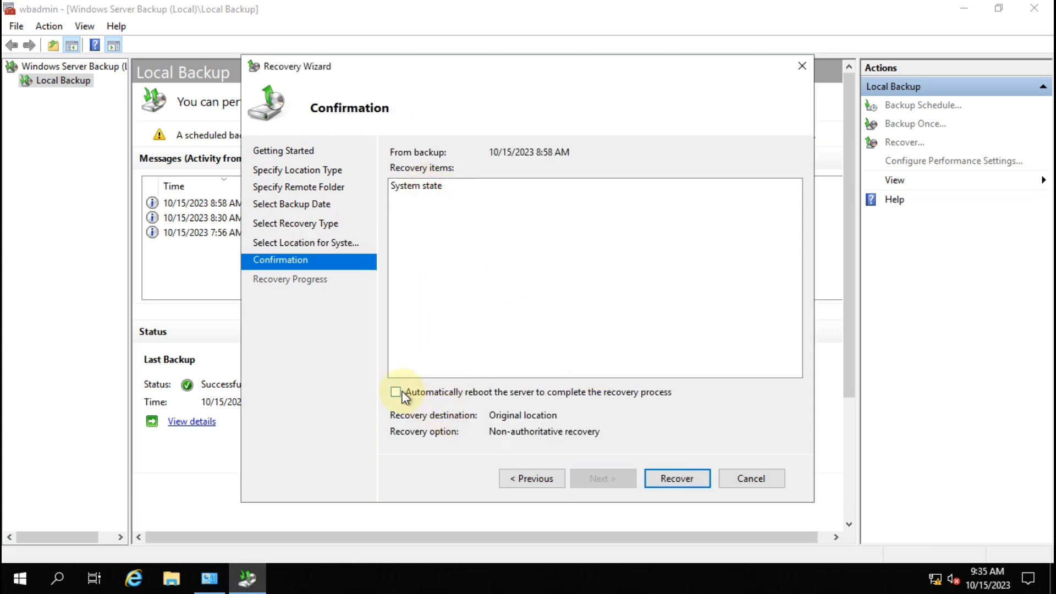
pyautogui.click(487, 391)
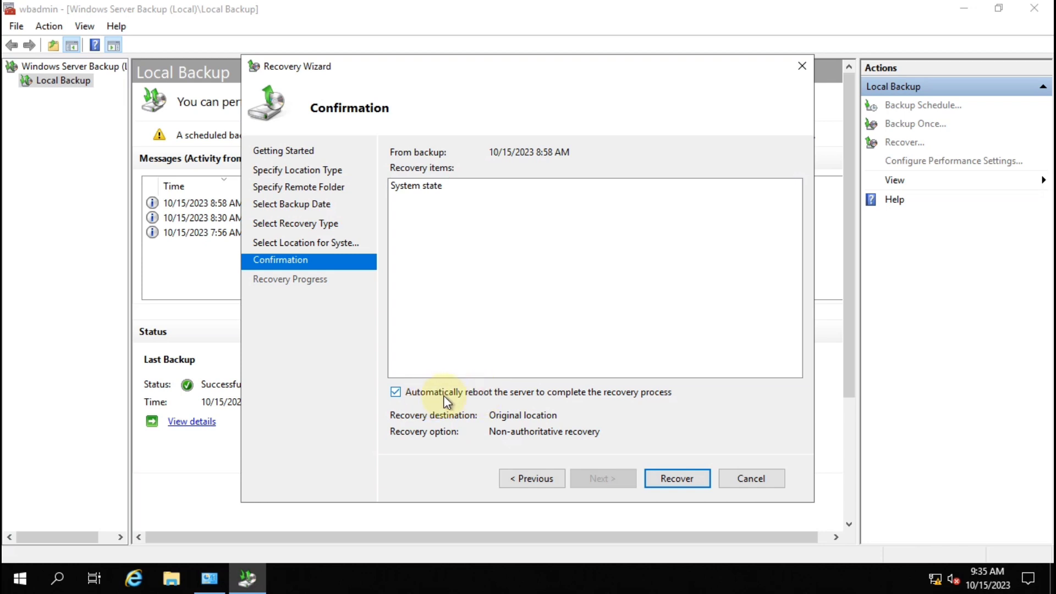
pyautogui.click(677, 482)
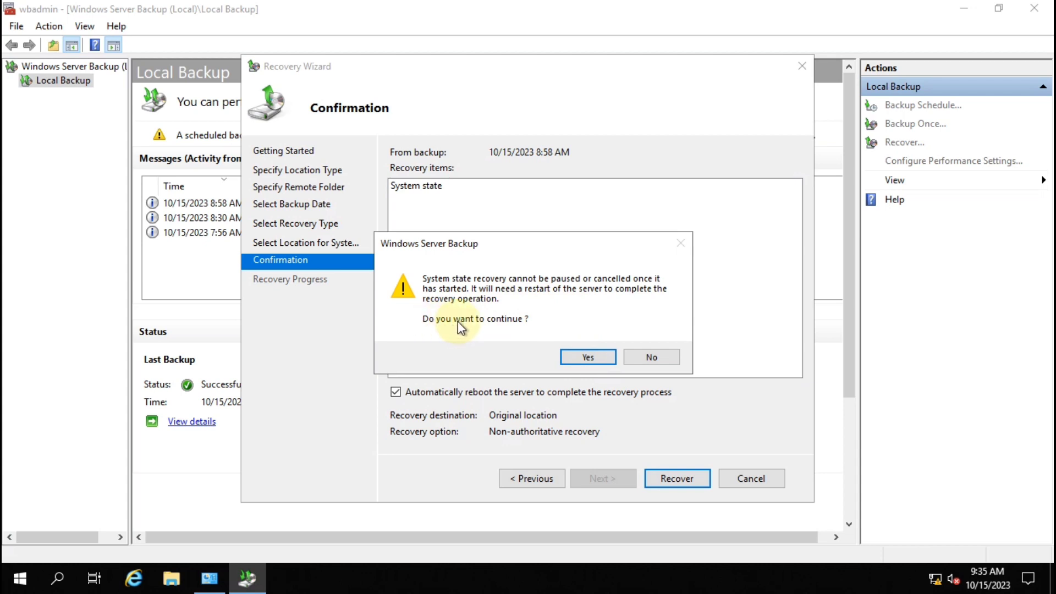
pyautogui.click(590, 359)
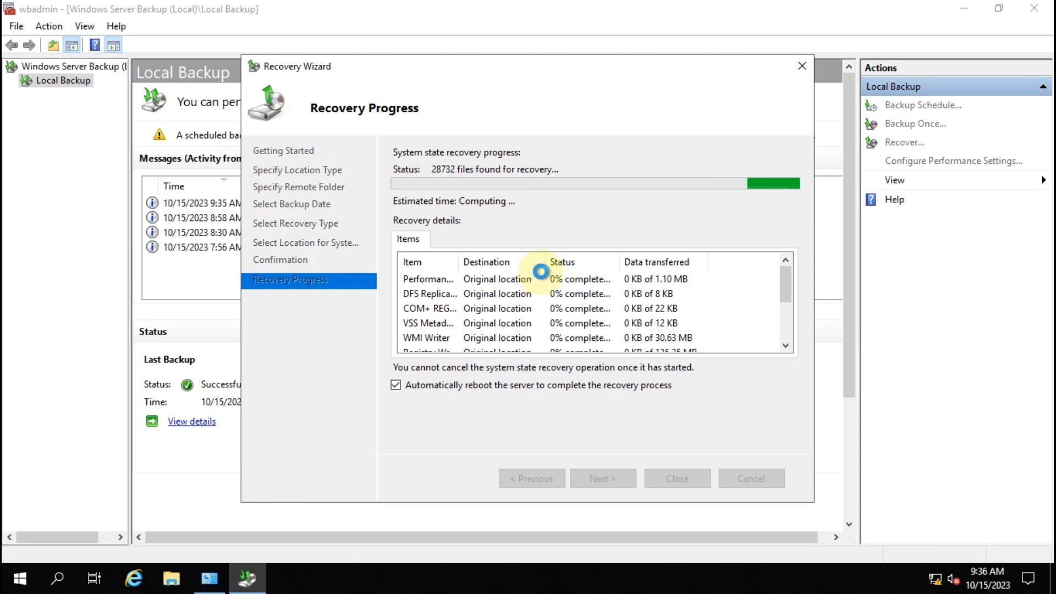
# While the recovery runs, bring up the Run box with msconfig ready to launch
pyautogui.press('super+r')
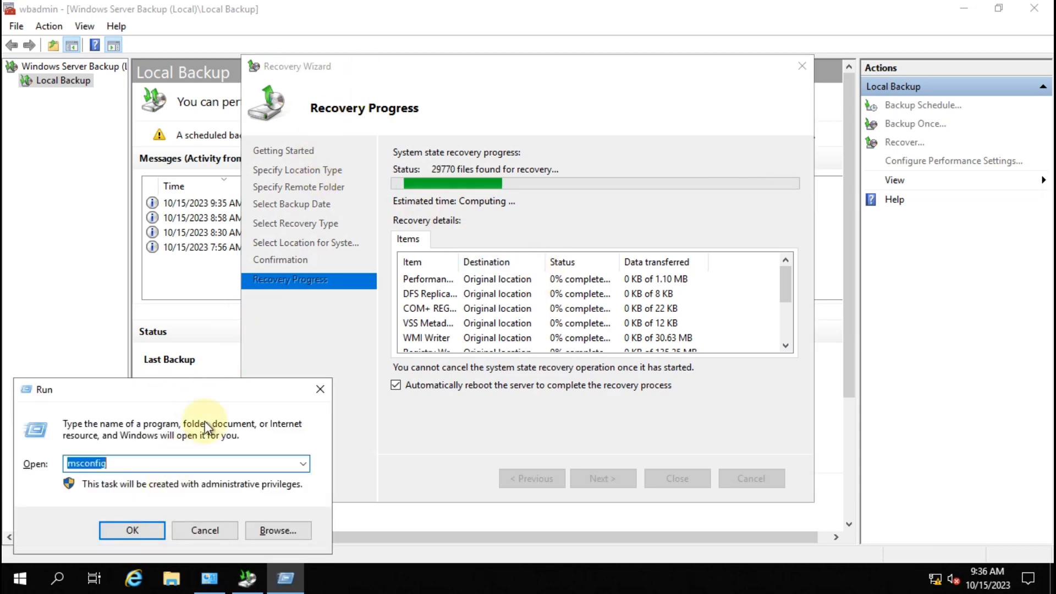
# In msconfig, clear Safe boot on the Boot tab, apply it, and exit without restarting
pyautogui.click(126, 531)
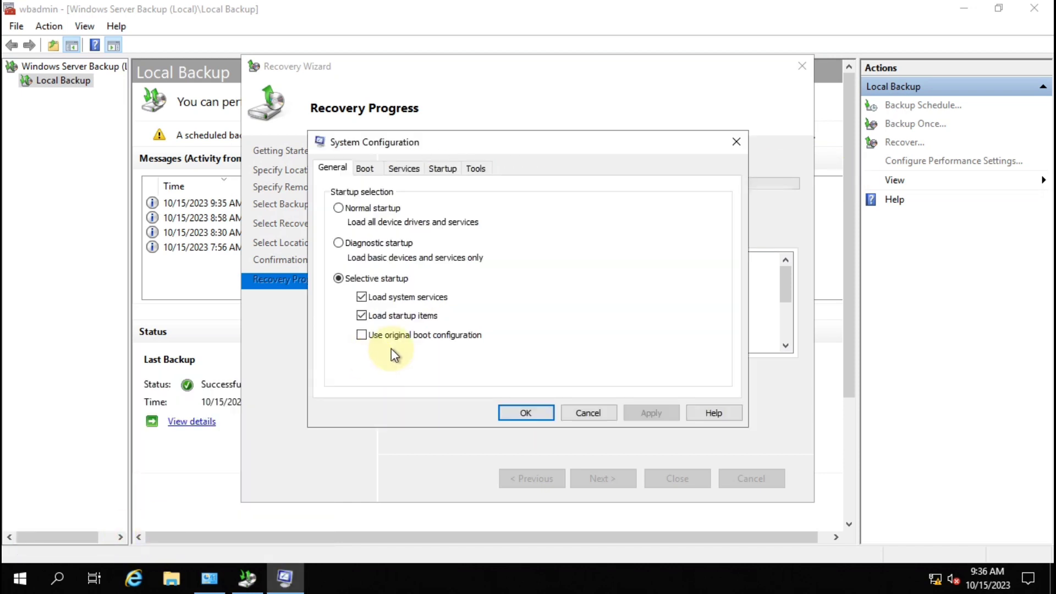
pyautogui.click(364, 169)
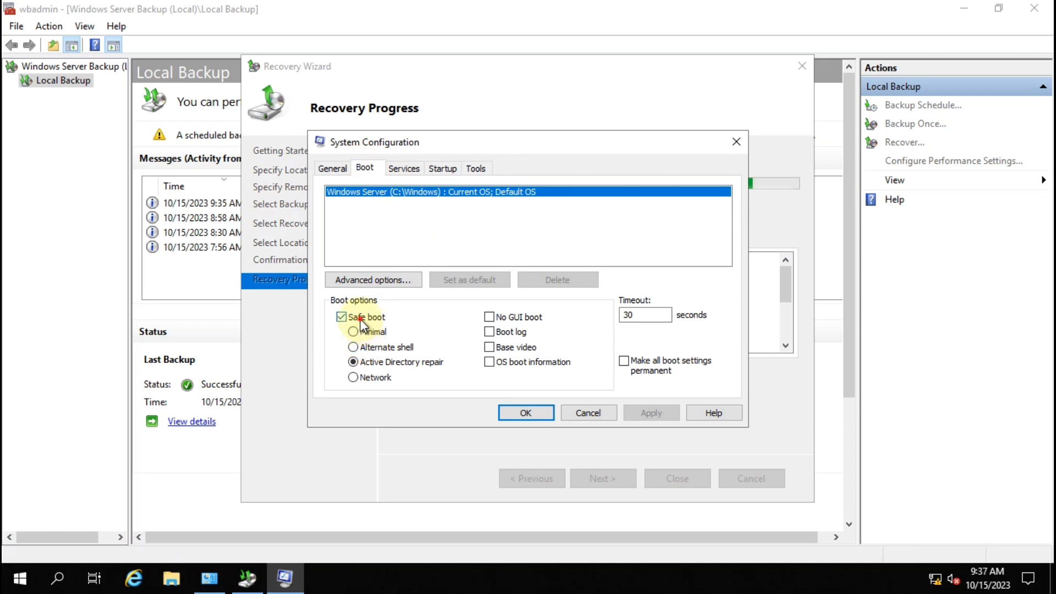
pyautogui.click(342, 317)
pyautogui.click(679, 412)
pyautogui.click(528, 414)
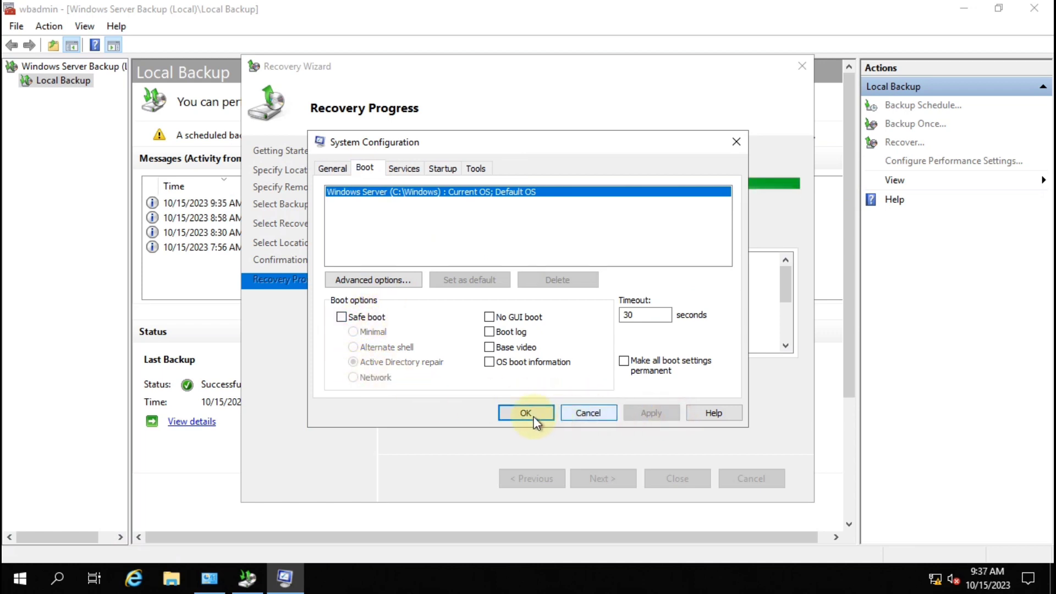
pyautogui.click(601, 313)
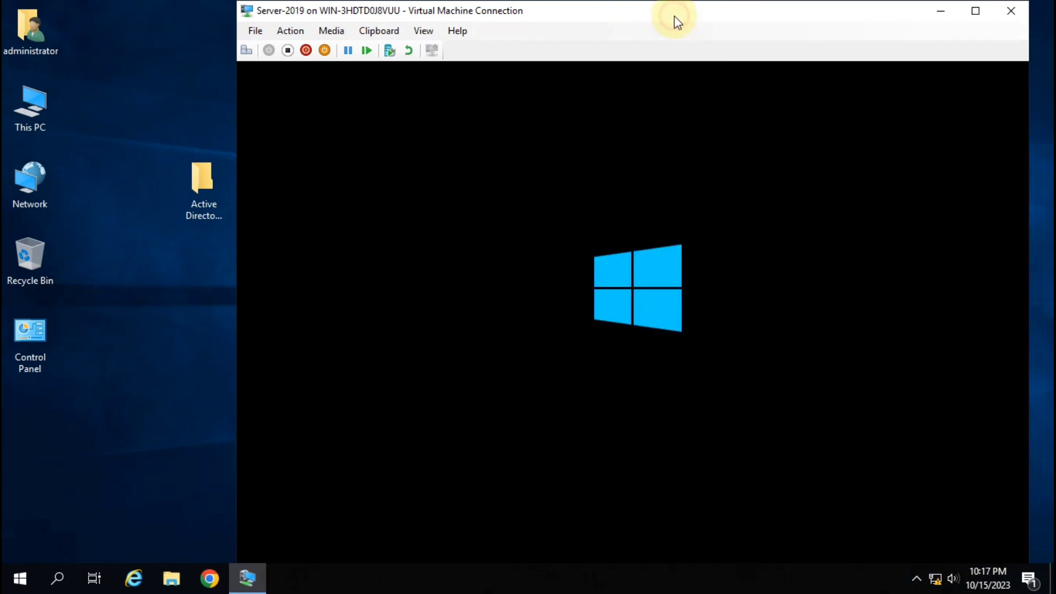
# Switch the Server-2019 console in Virtual Machine Connection to full-screen view
pyautogui.doubleClick(722, 18)
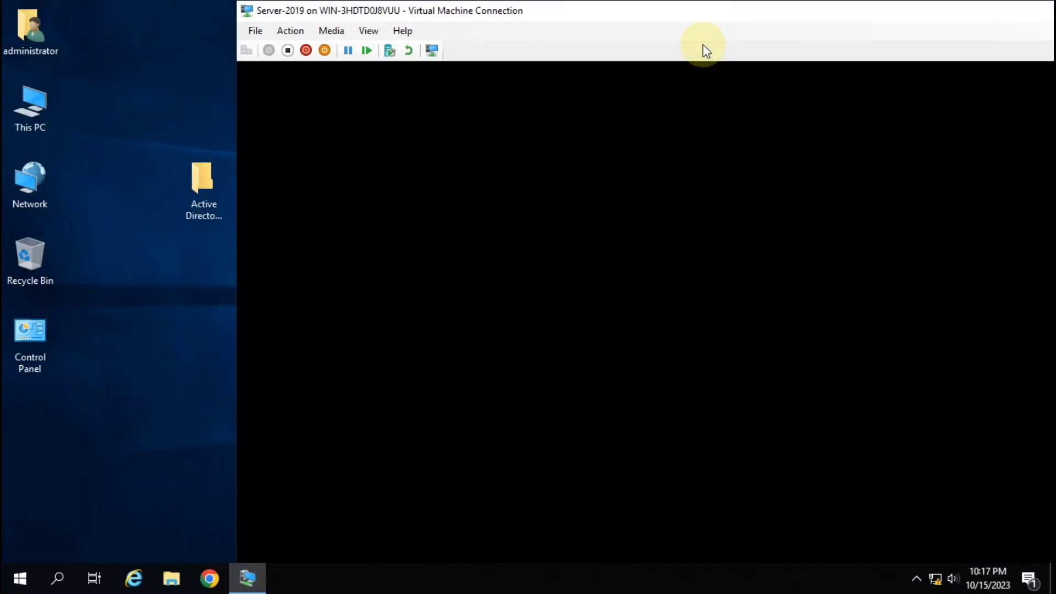
pyautogui.doubleClick(742, 18)
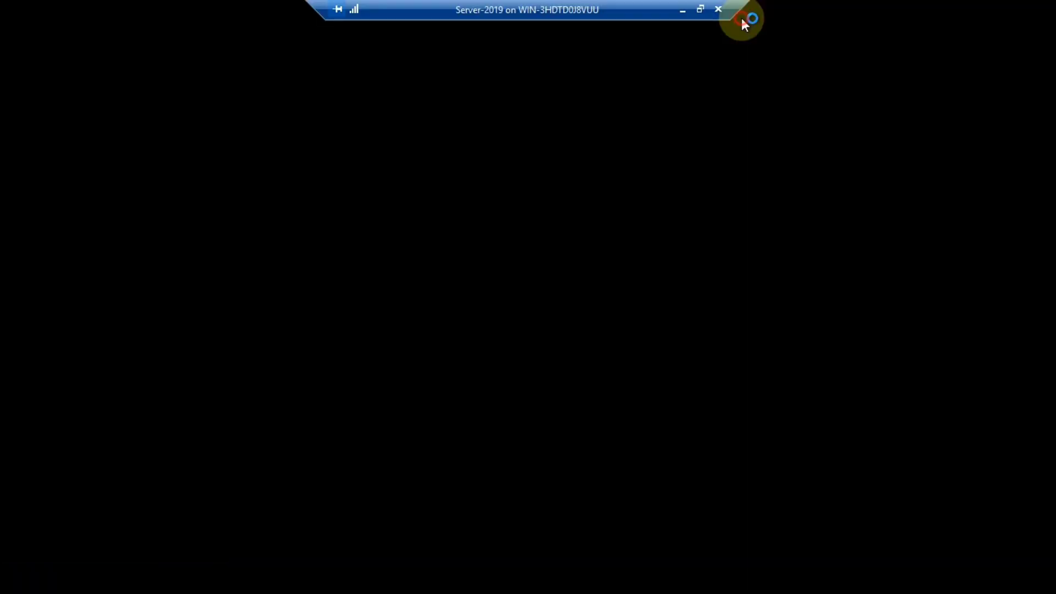
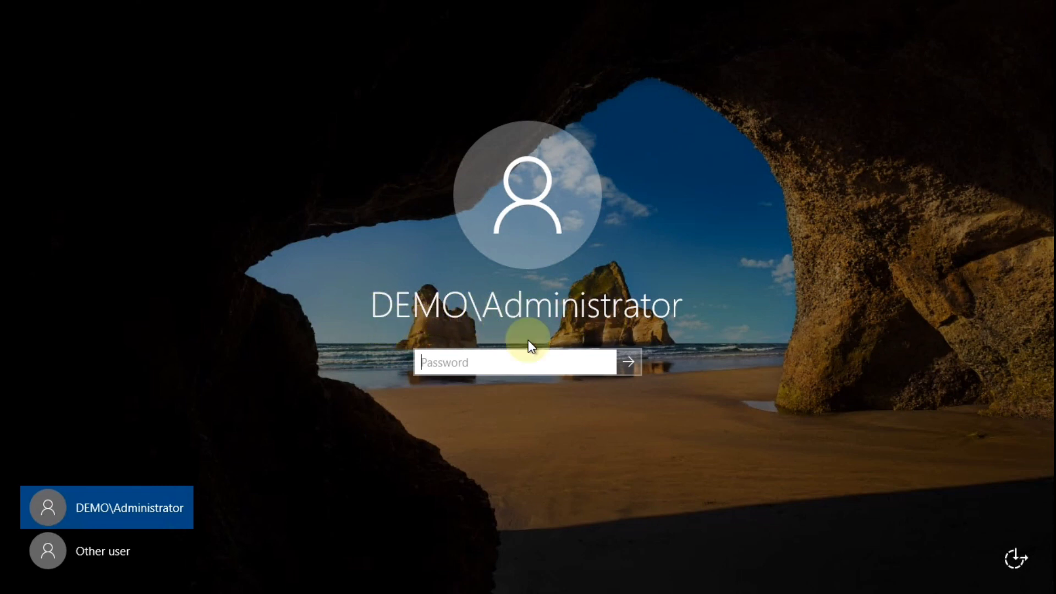
# Sign in to the domain controller as the domain administrator by entering the account password
pyautogui.write('Passw')
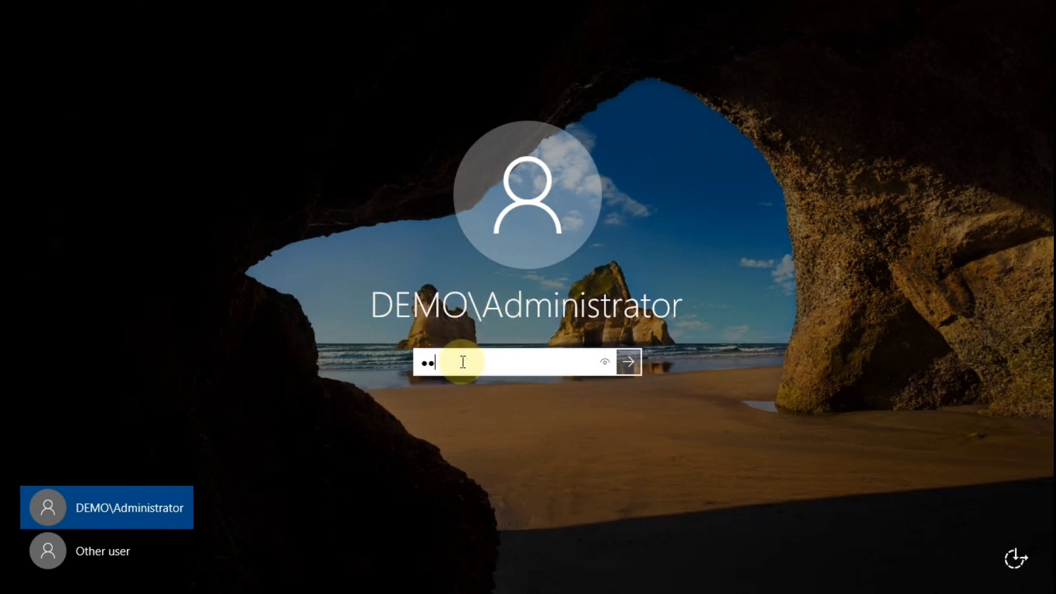
pyautogui.write('0r')
pyautogui.click(623, 361)
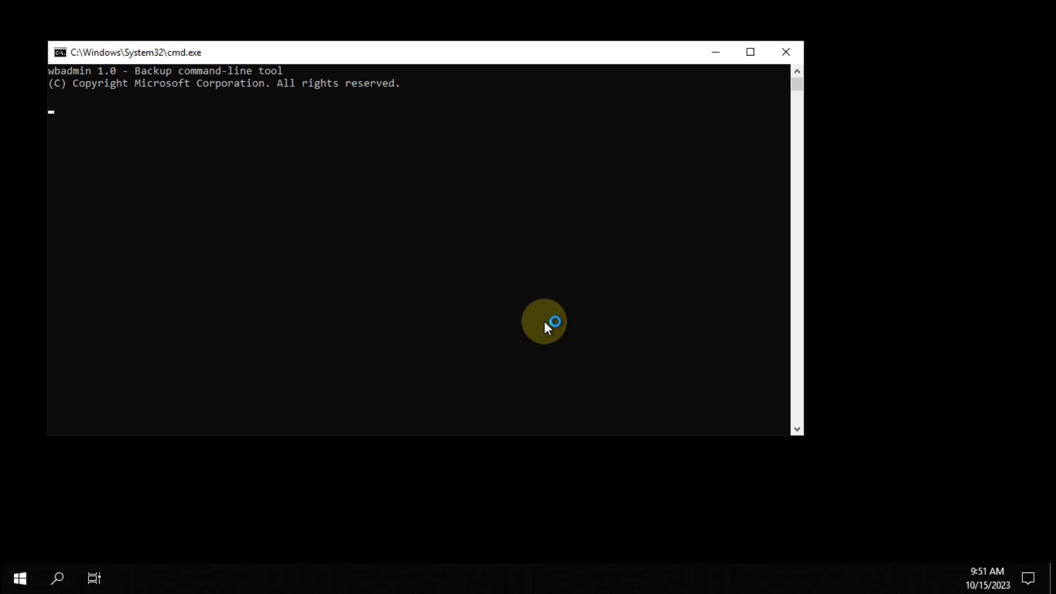
# Minimize the wbadmin backup console and refresh the desktop
pyautogui.click(235, 163)
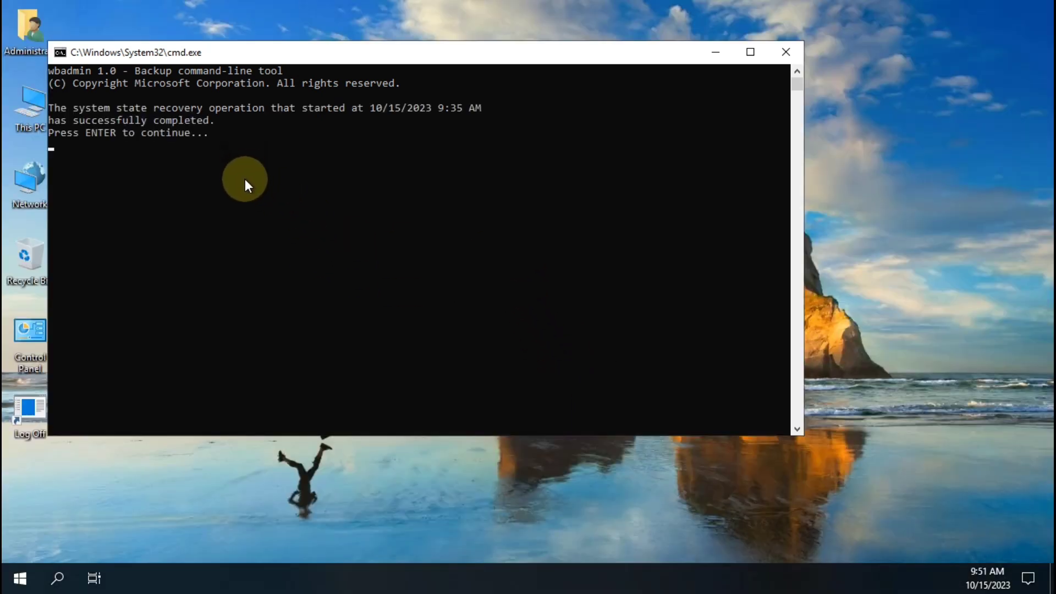
pyautogui.press('Return')
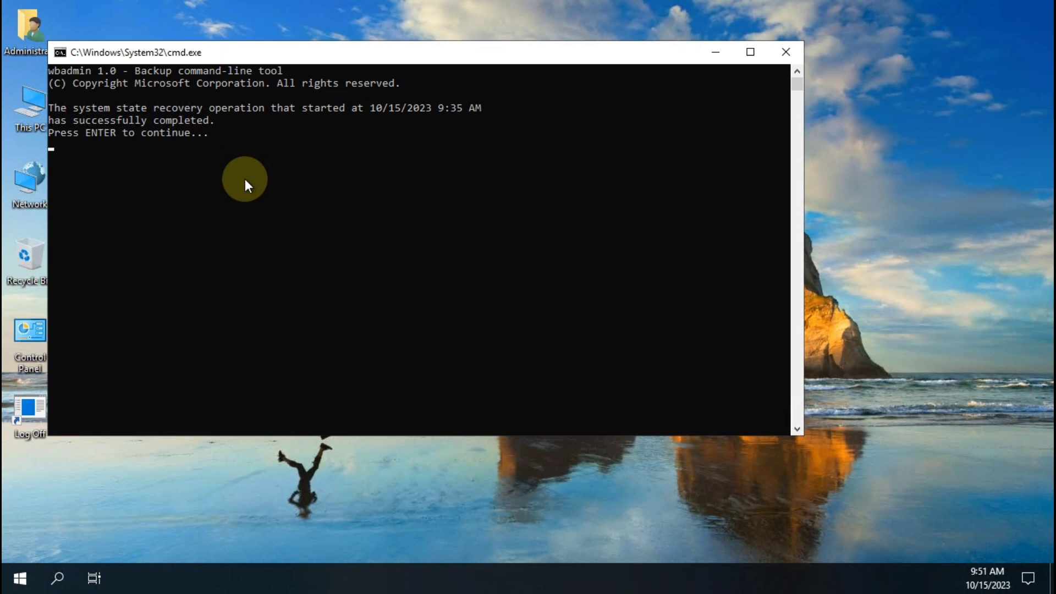
pyautogui.click(715, 53)
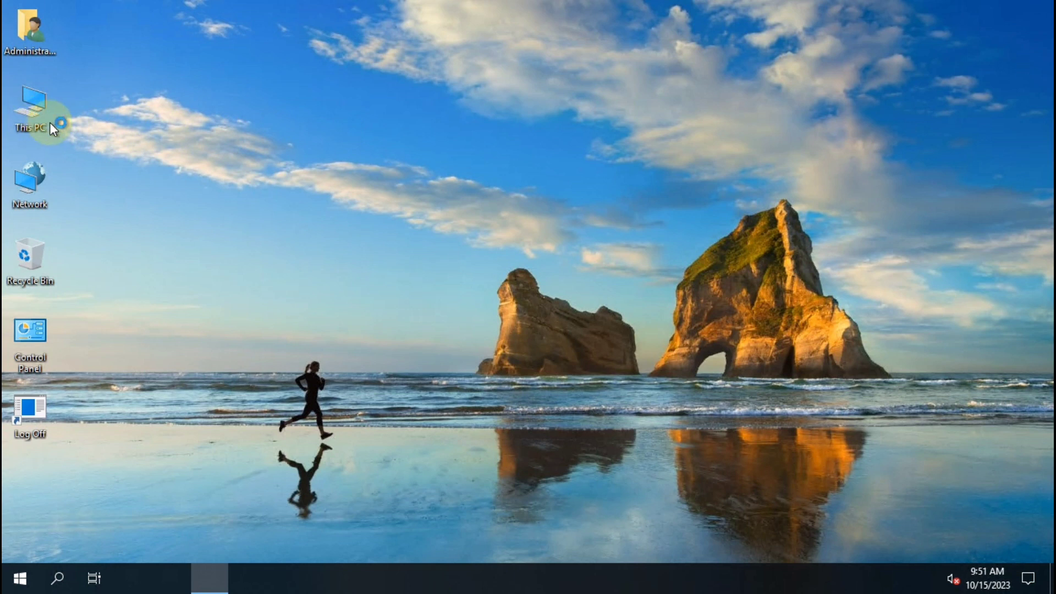
pyautogui.click(331, 87)
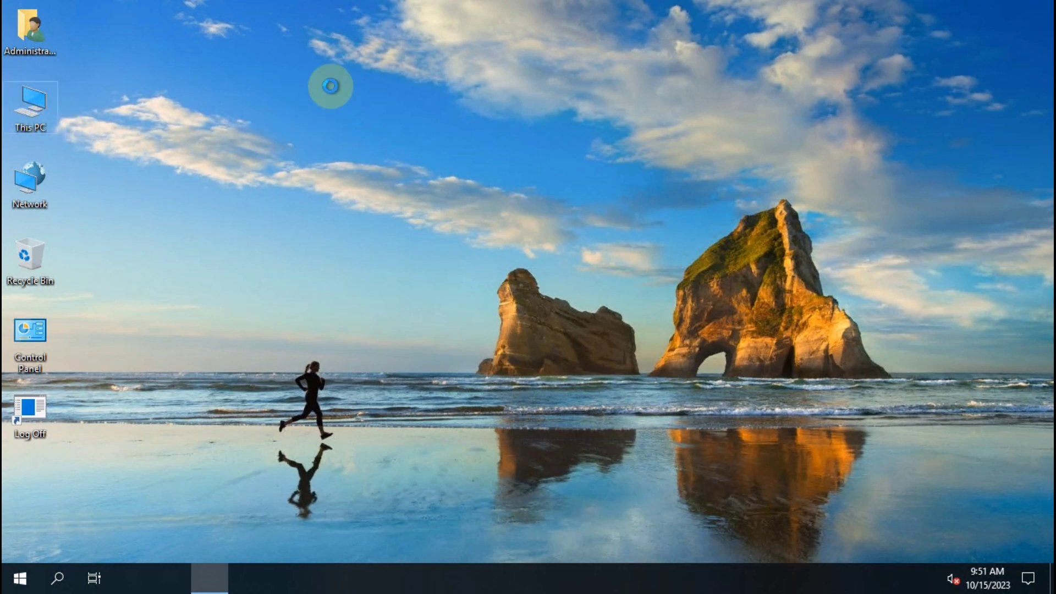
pyautogui.rightClick(331, 86)
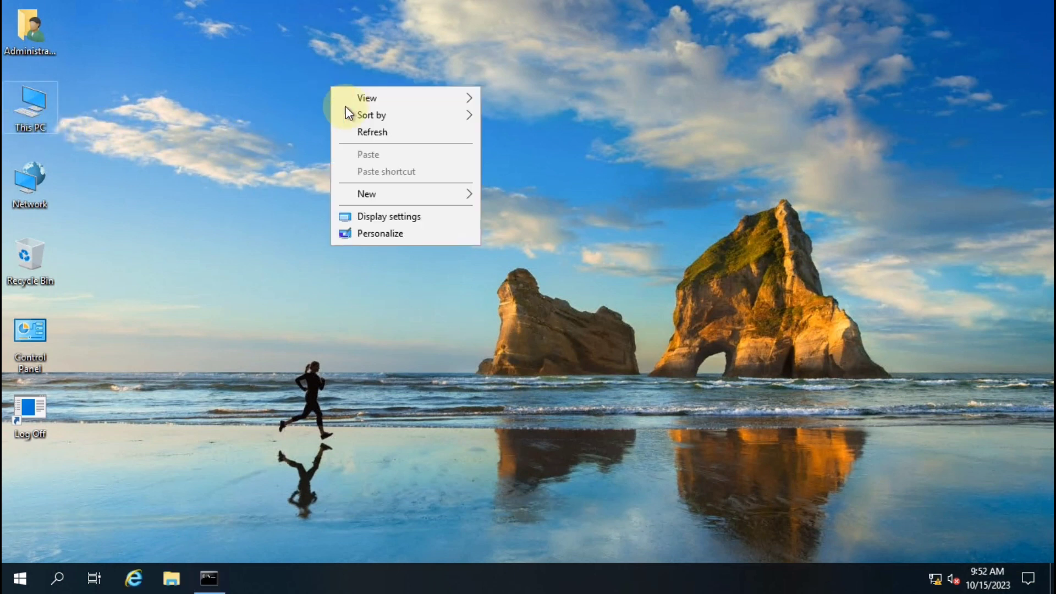
pyautogui.click(372, 134)
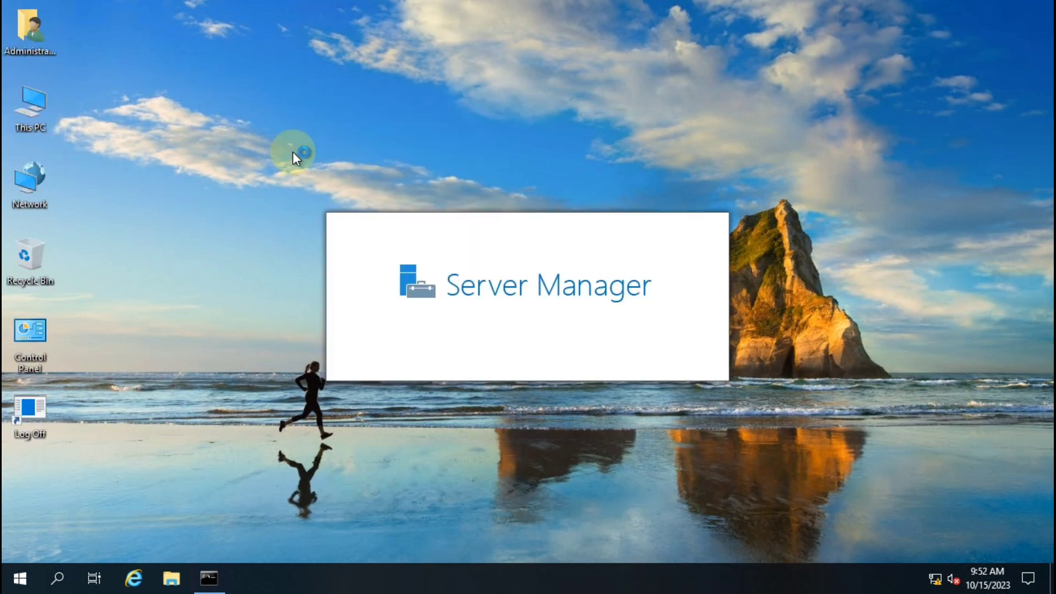
# Close Server Manager, confirm the demo.com domain in This PC's System properties, then close it
pyautogui.rightClick(28, 112)
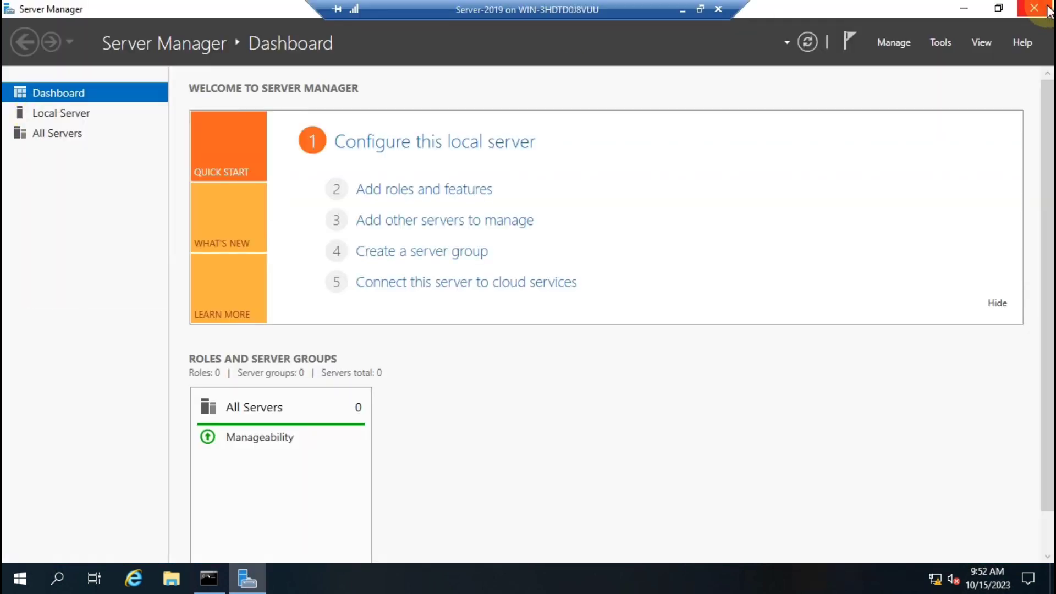
pyautogui.click(1035, 10)
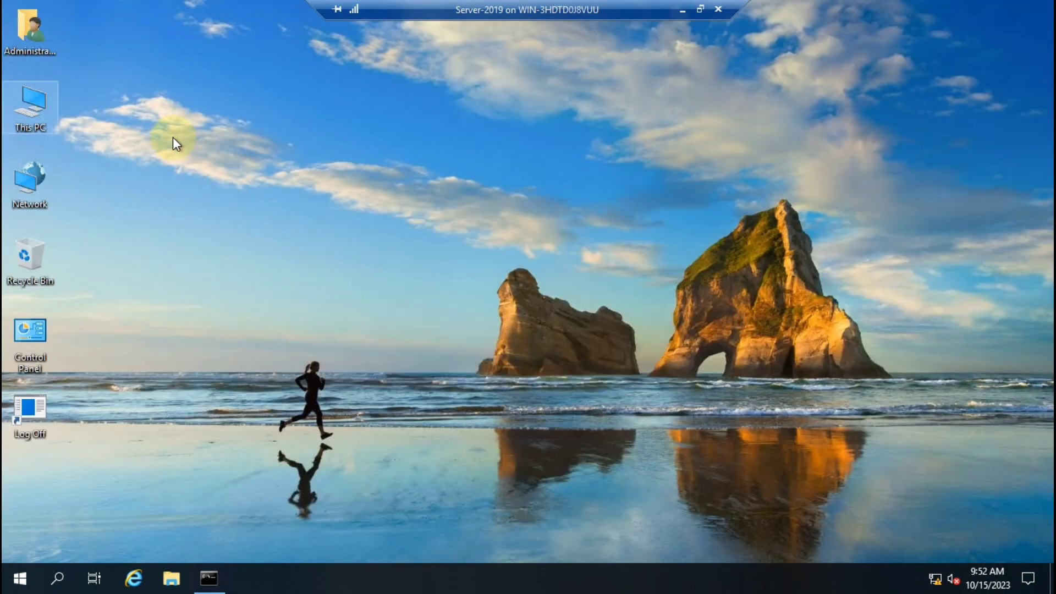
pyautogui.rightClick(34, 126)
pyautogui.click(118, 312)
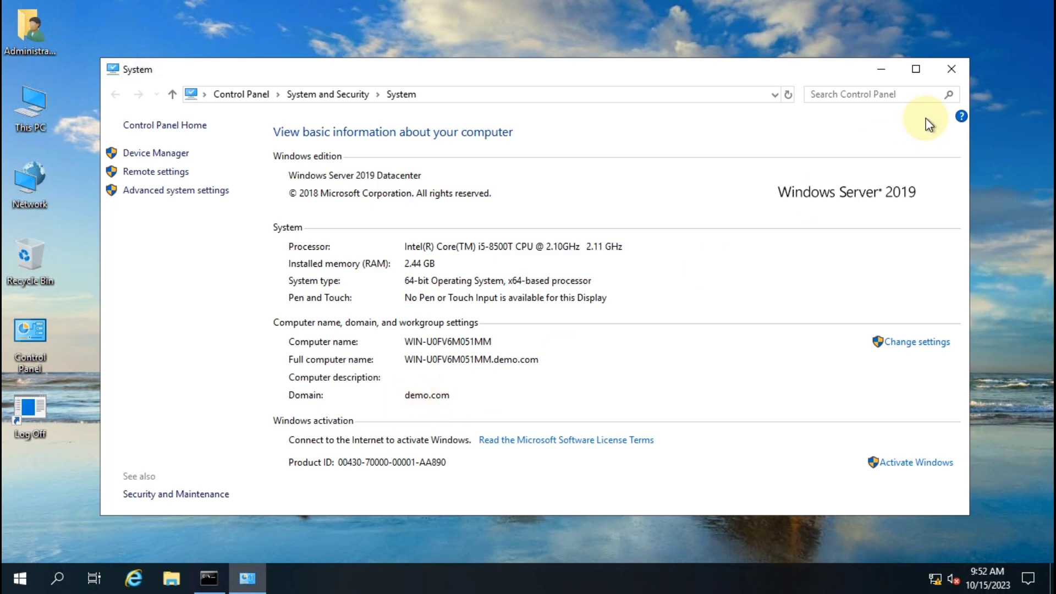
pyautogui.click(948, 70)
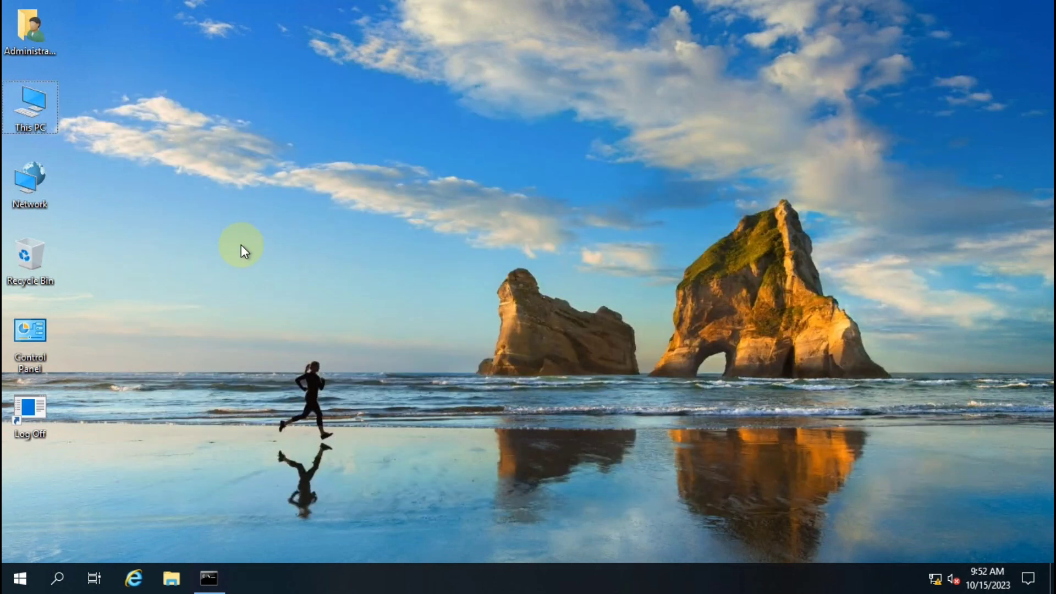
# Run 'ping demo.com' from the Run box and check that it replies from 10.0.0.4
pyautogui.press('super+r')
pyautogui.write('pin')
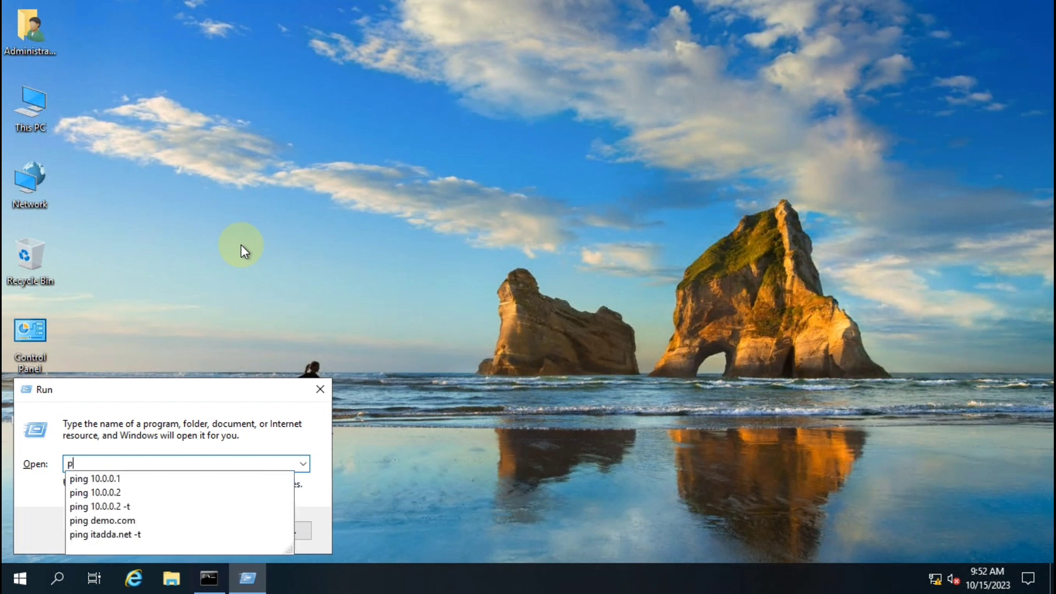
pyautogui.press('Down')
pyautogui.press('Down')
pyautogui.press('Down')
pyautogui.press('Down')
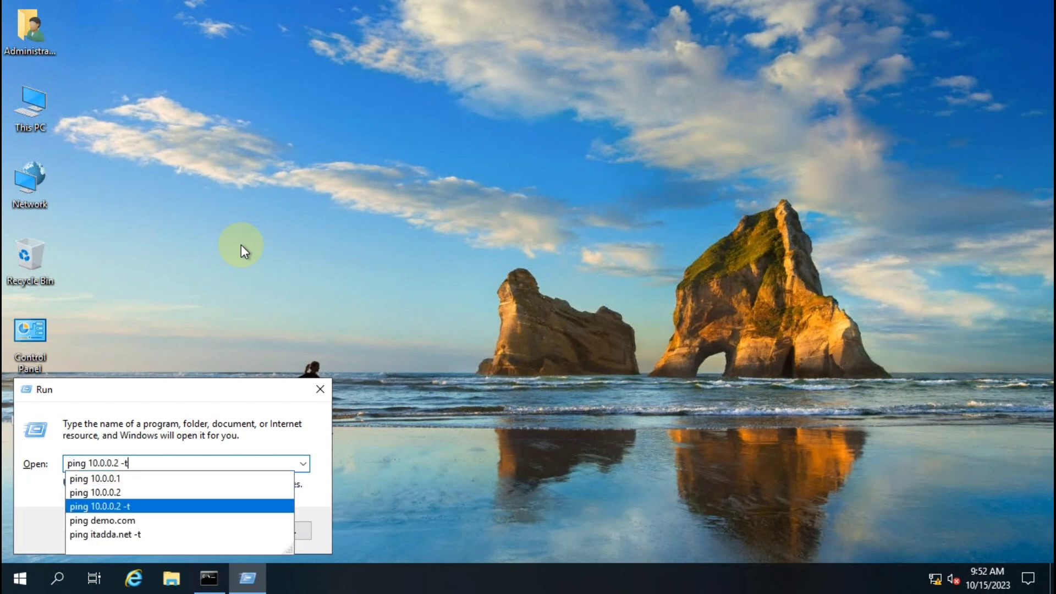
pyautogui.press('Return')
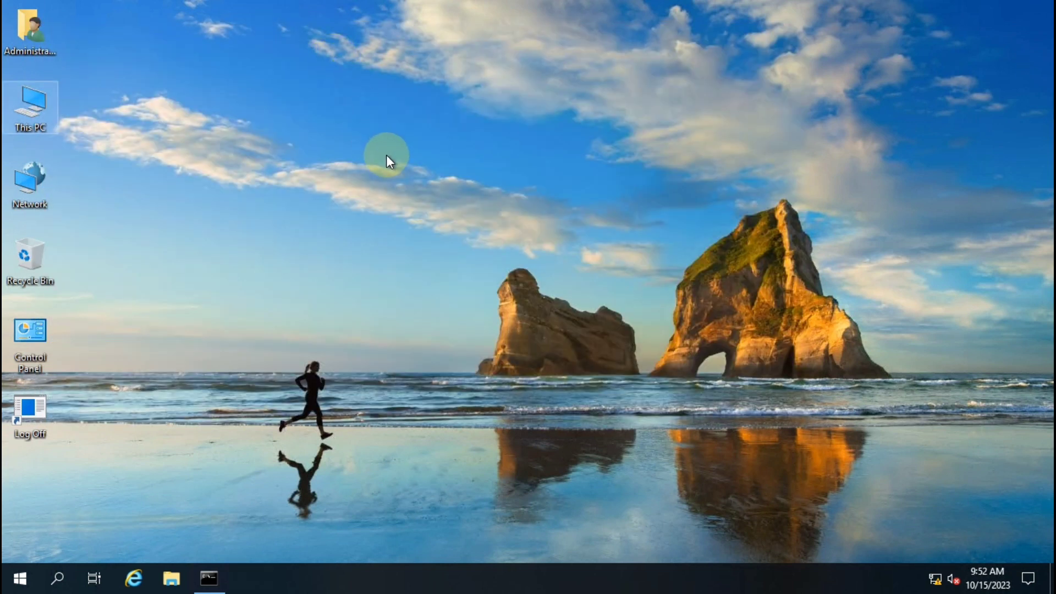
# Refresh the desktop and minimize the remote server session
pyautogui.rightClick(387, 156)
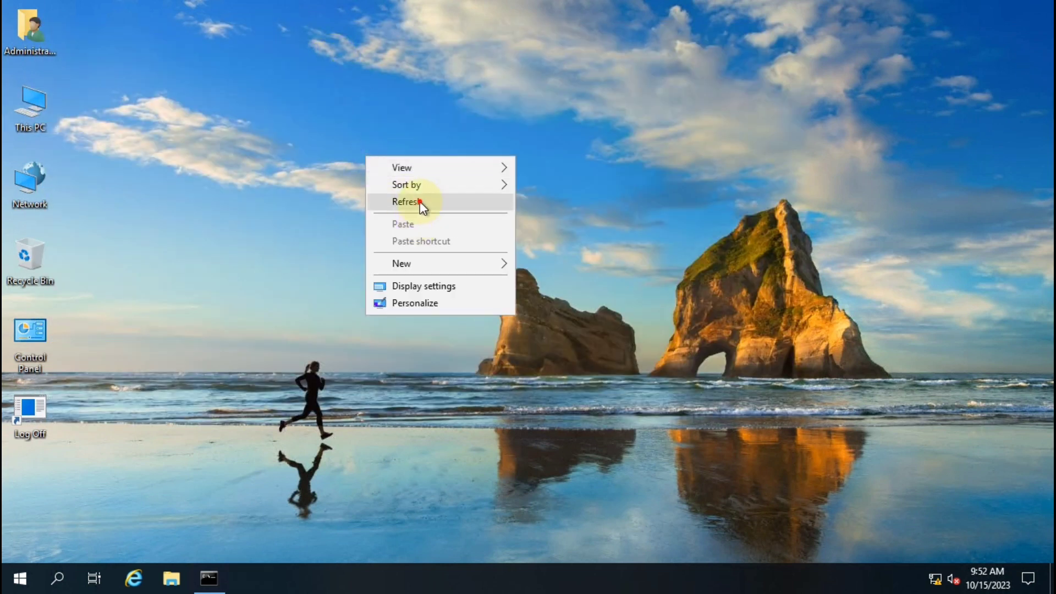
pyautogui.click(420, 202)
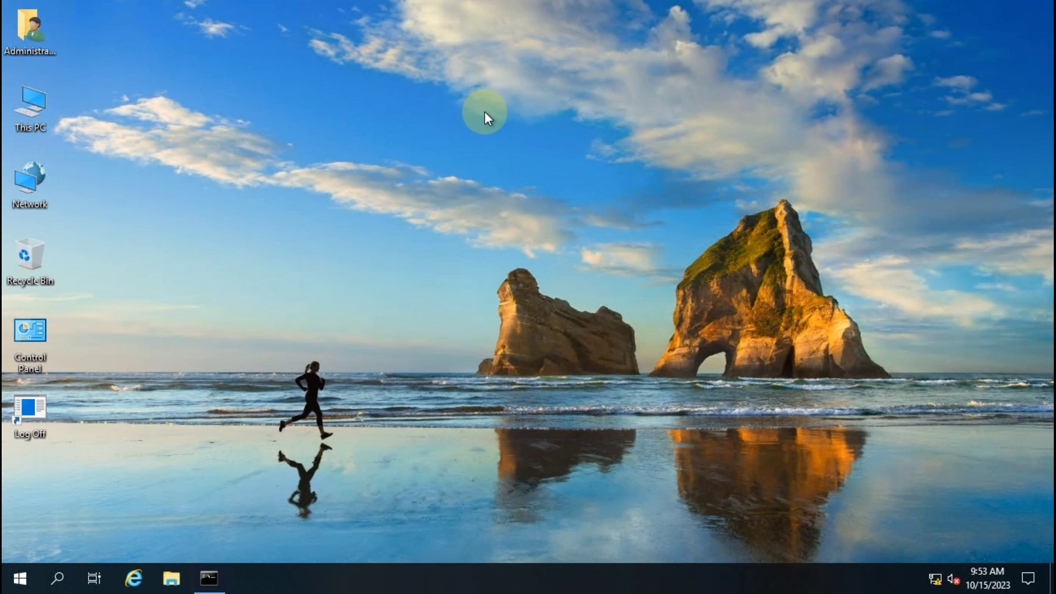
pyautogui.moveTo(594, 2)
pyautogui.click(681, 11)
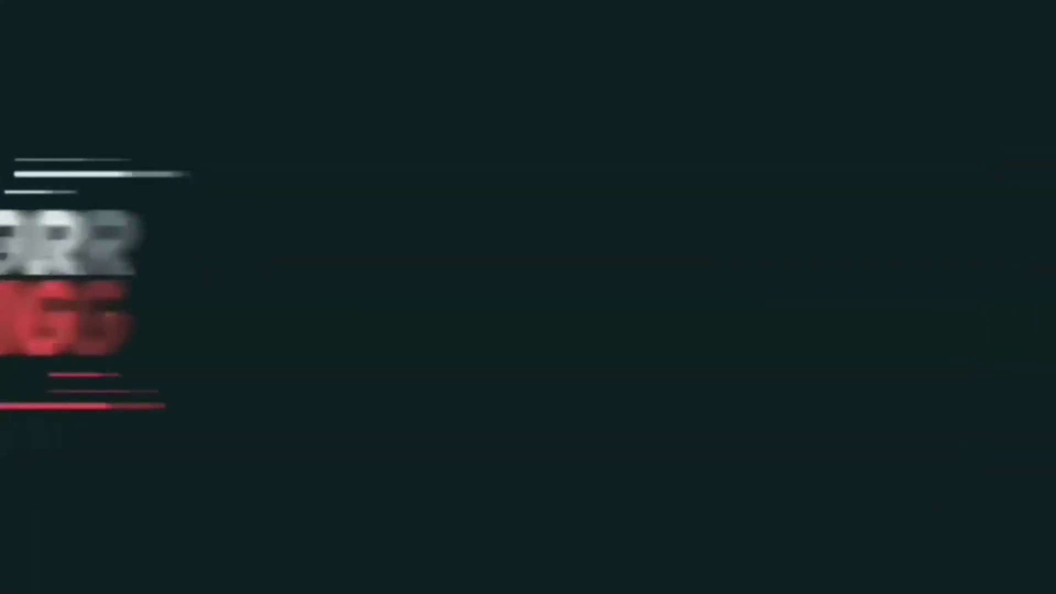